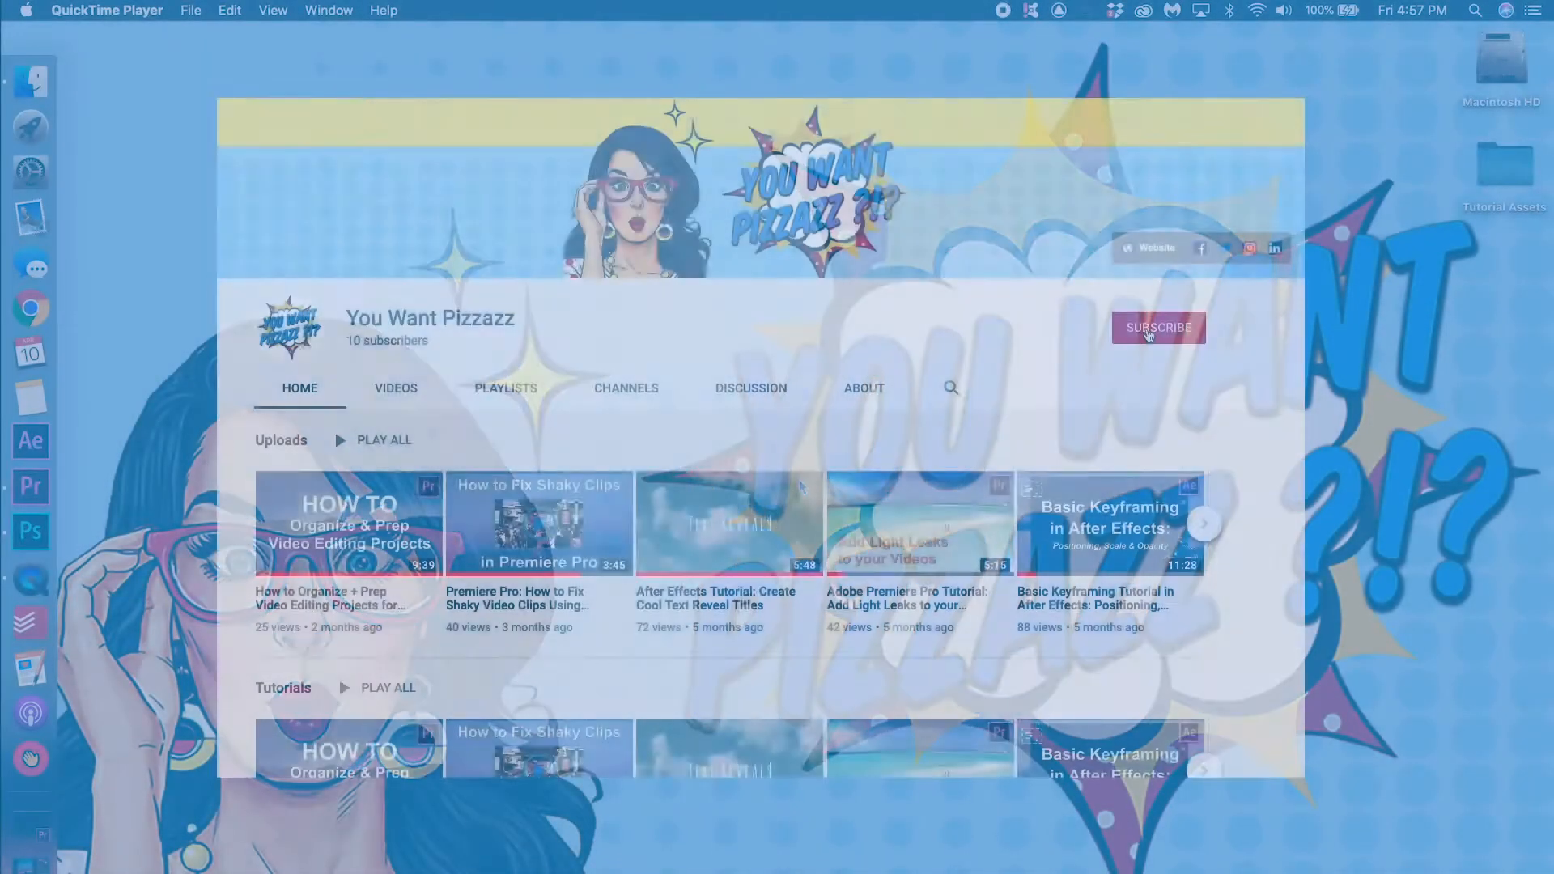
# Subscribe to You Want Pizzazz with all notifications, then return to the sunset photo in Photoshop
pyautogui.click(1147, 331)
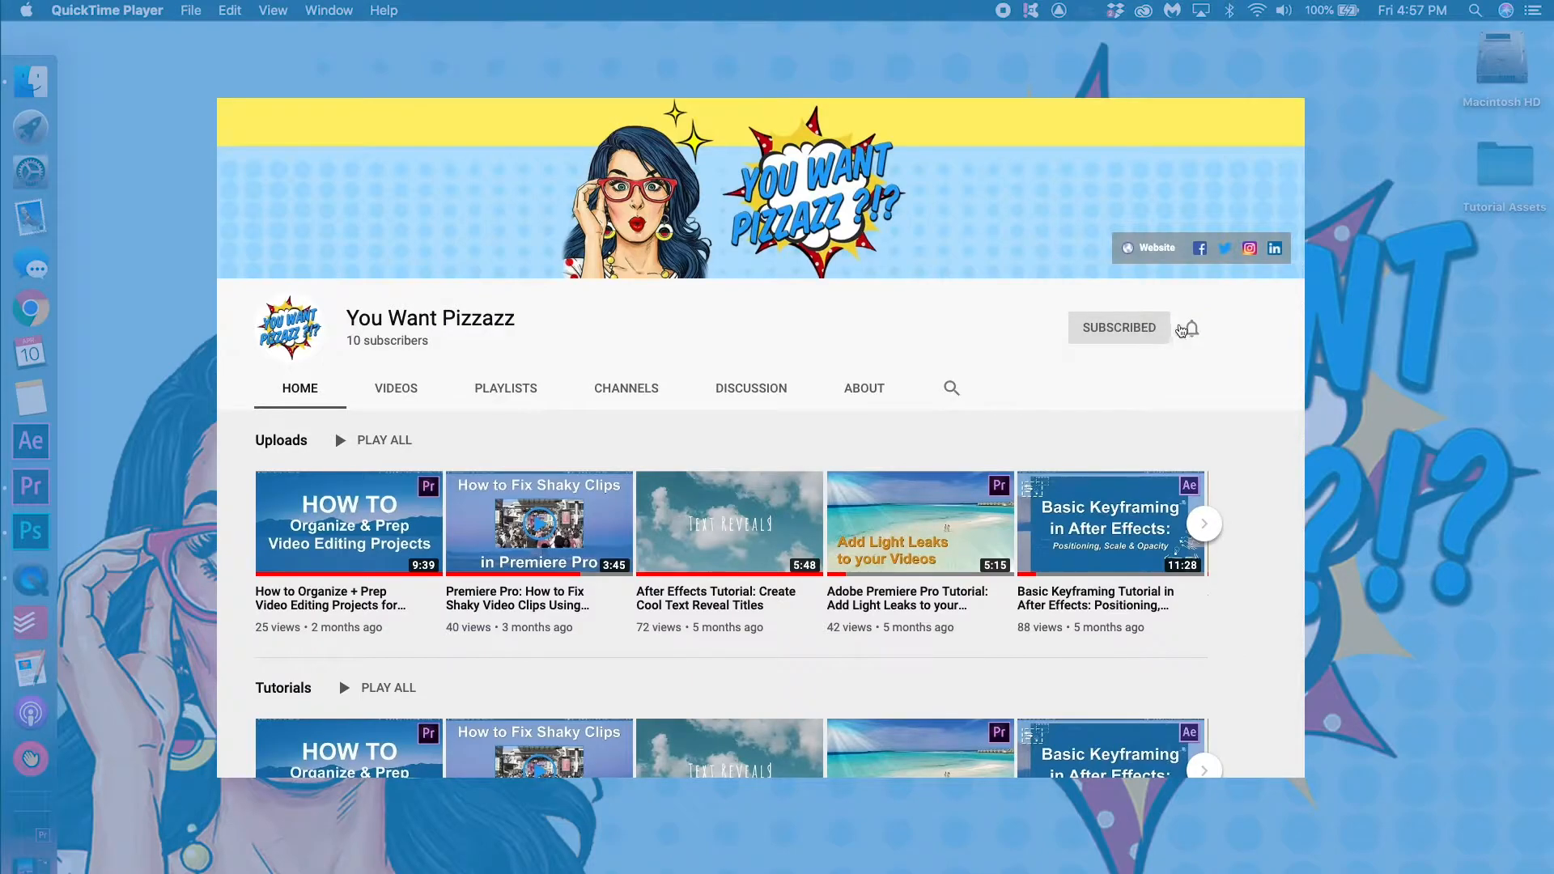
pyautogui.click(1192, 329)
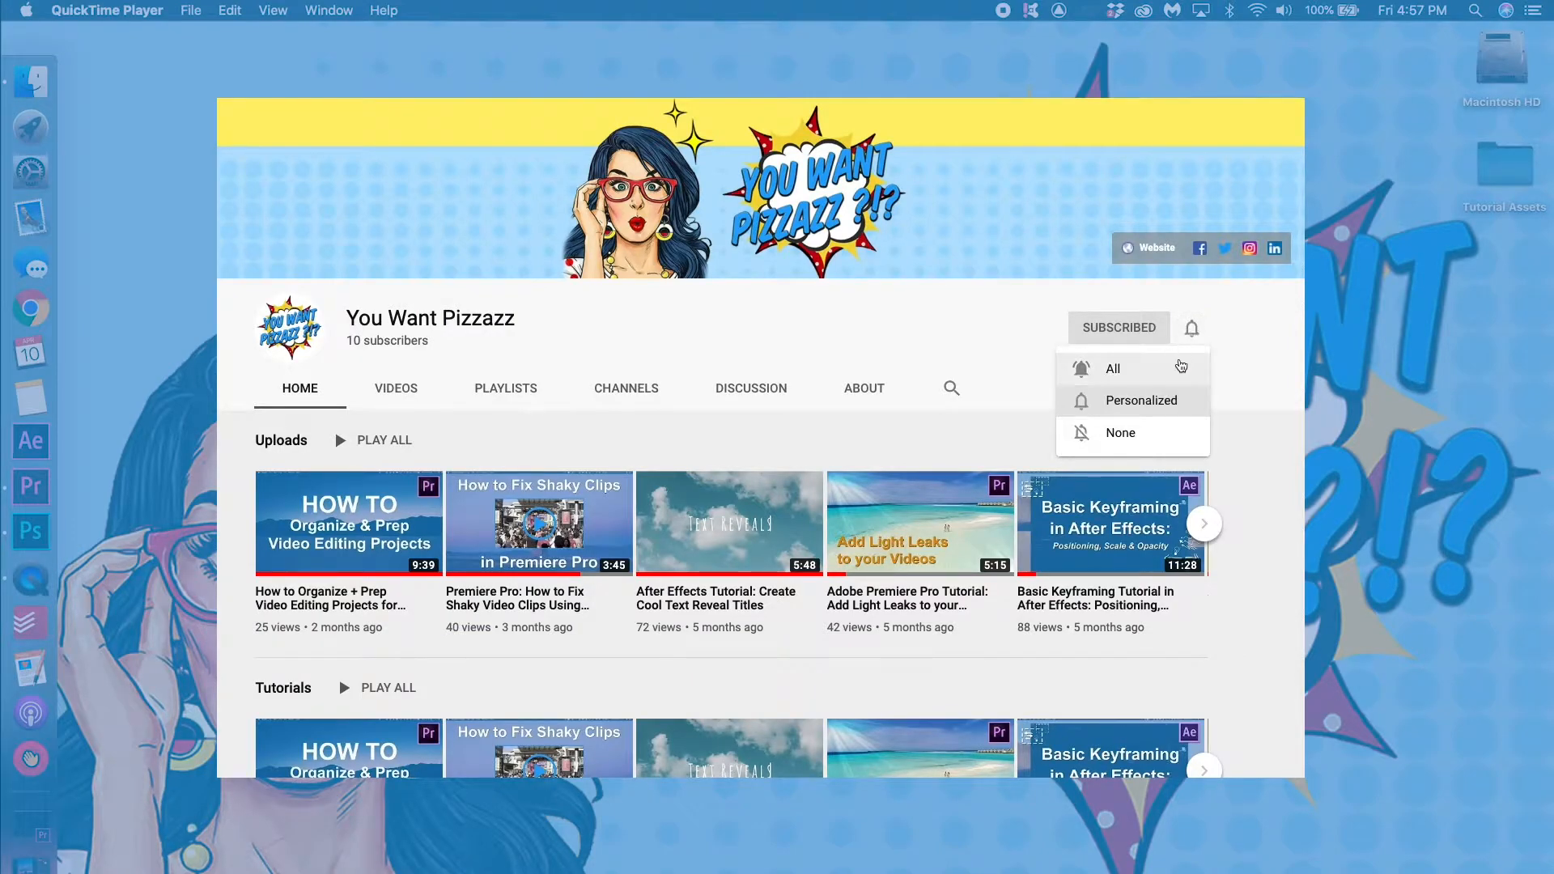
pyautogui.click(1112, 369)
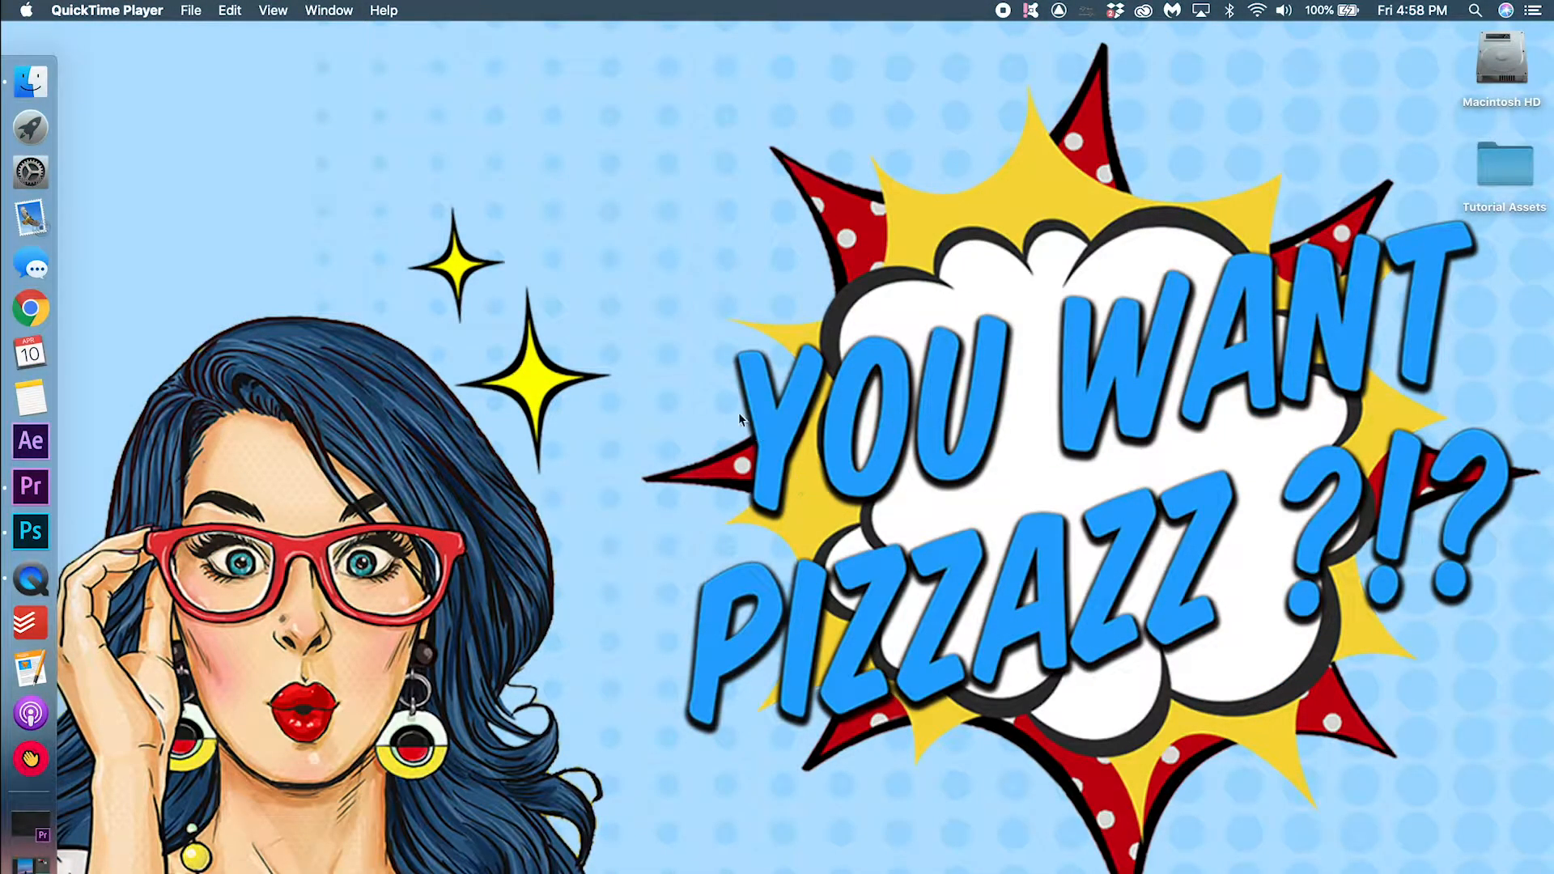
pyautogui.click(32, 531)
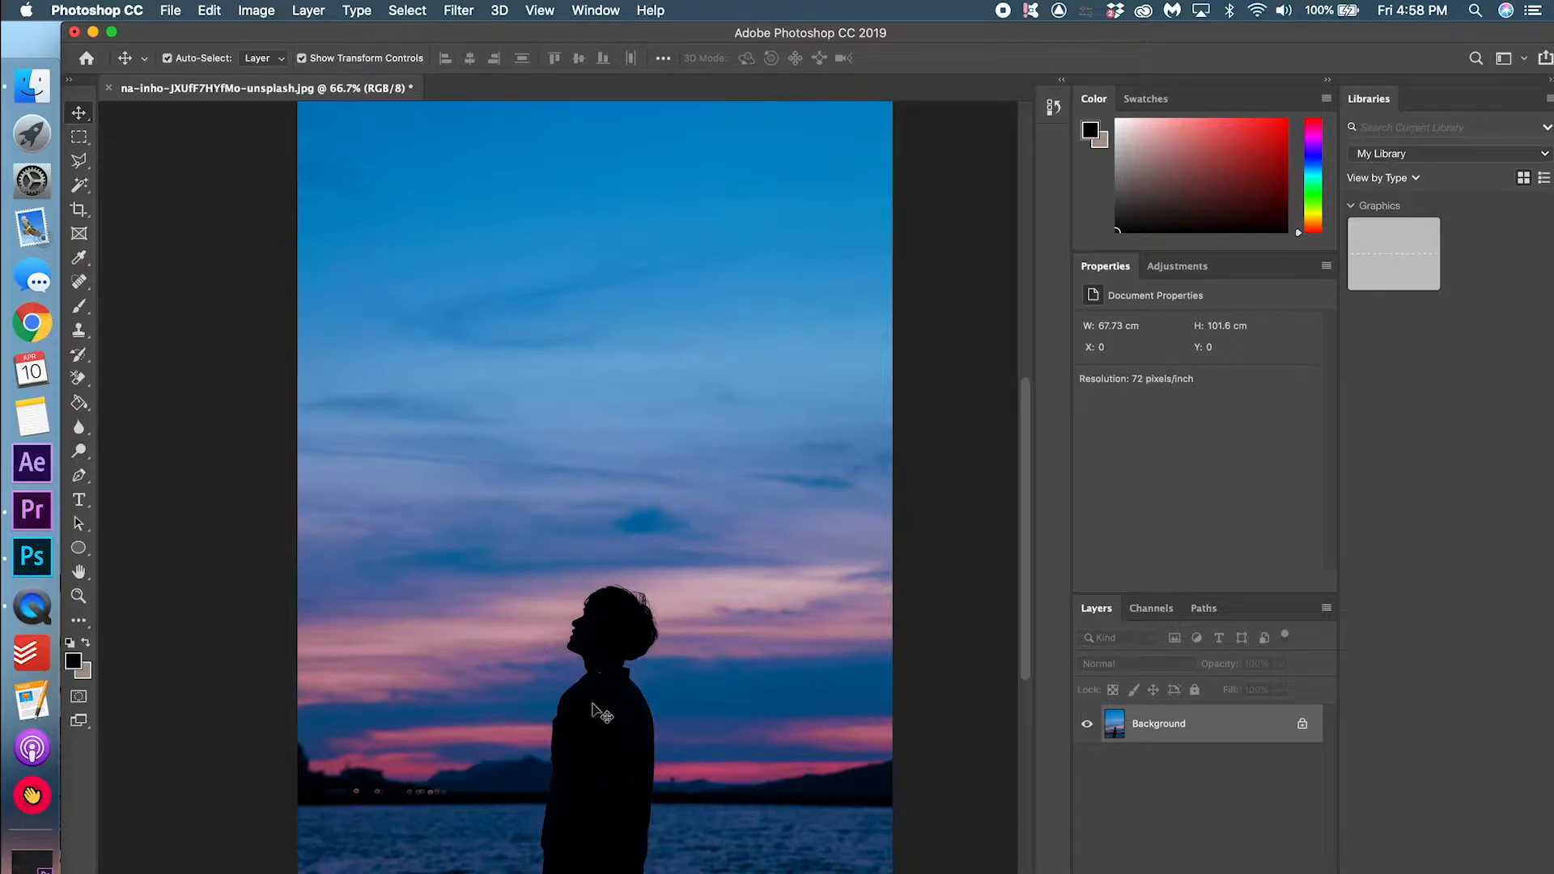
# Convert the locked Background into an editable Layer 0
pyautogui.doubleClick(1220, 731)
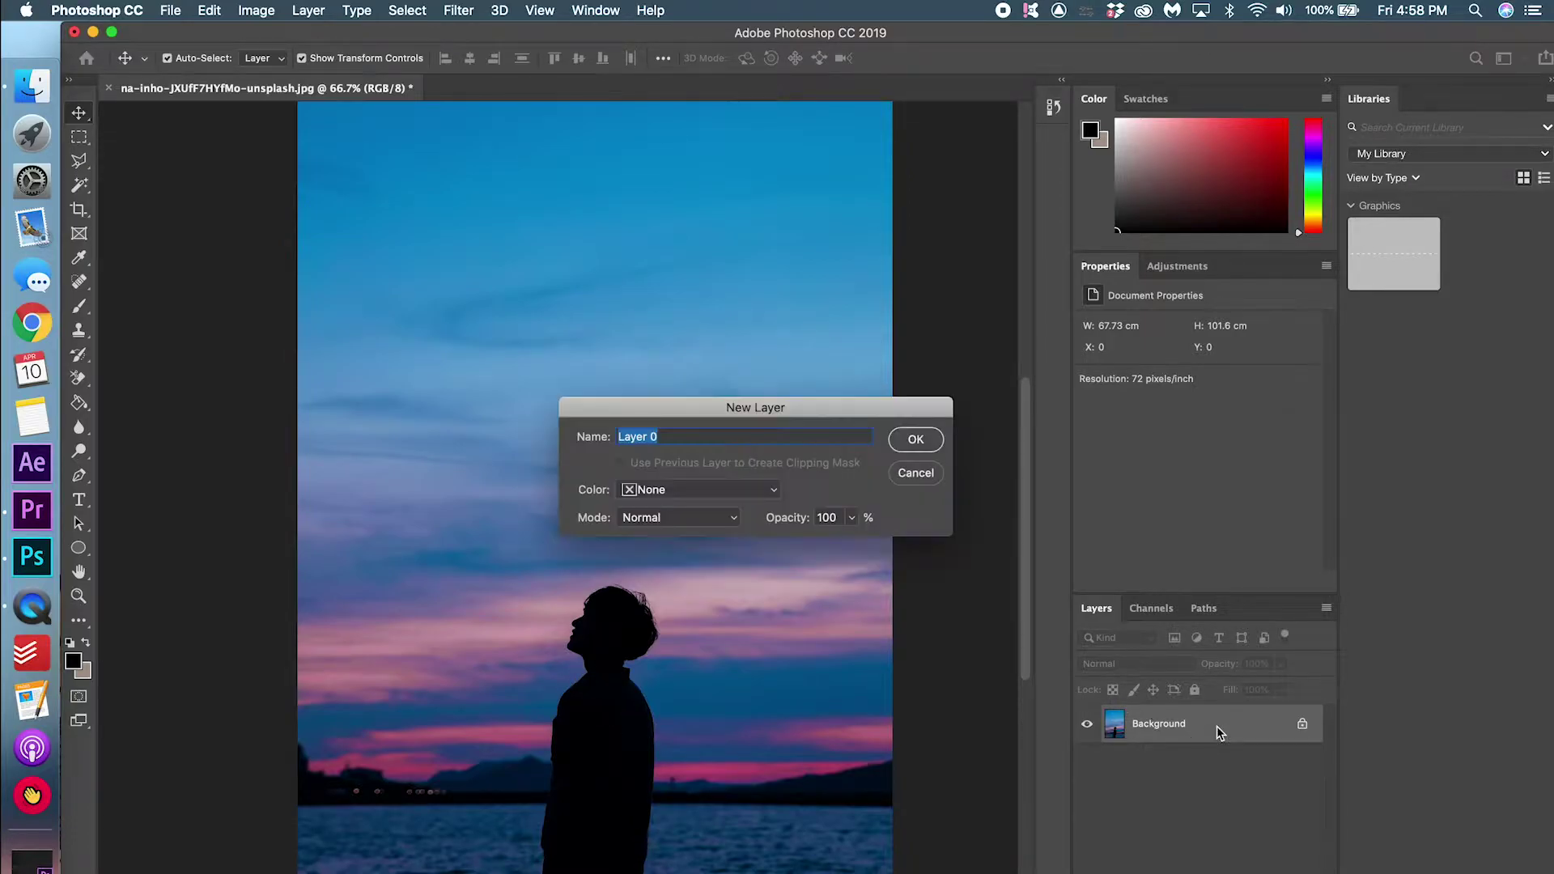
pyautogui.click(915, 439)
pyautogui.scroll(5, 742, 695)
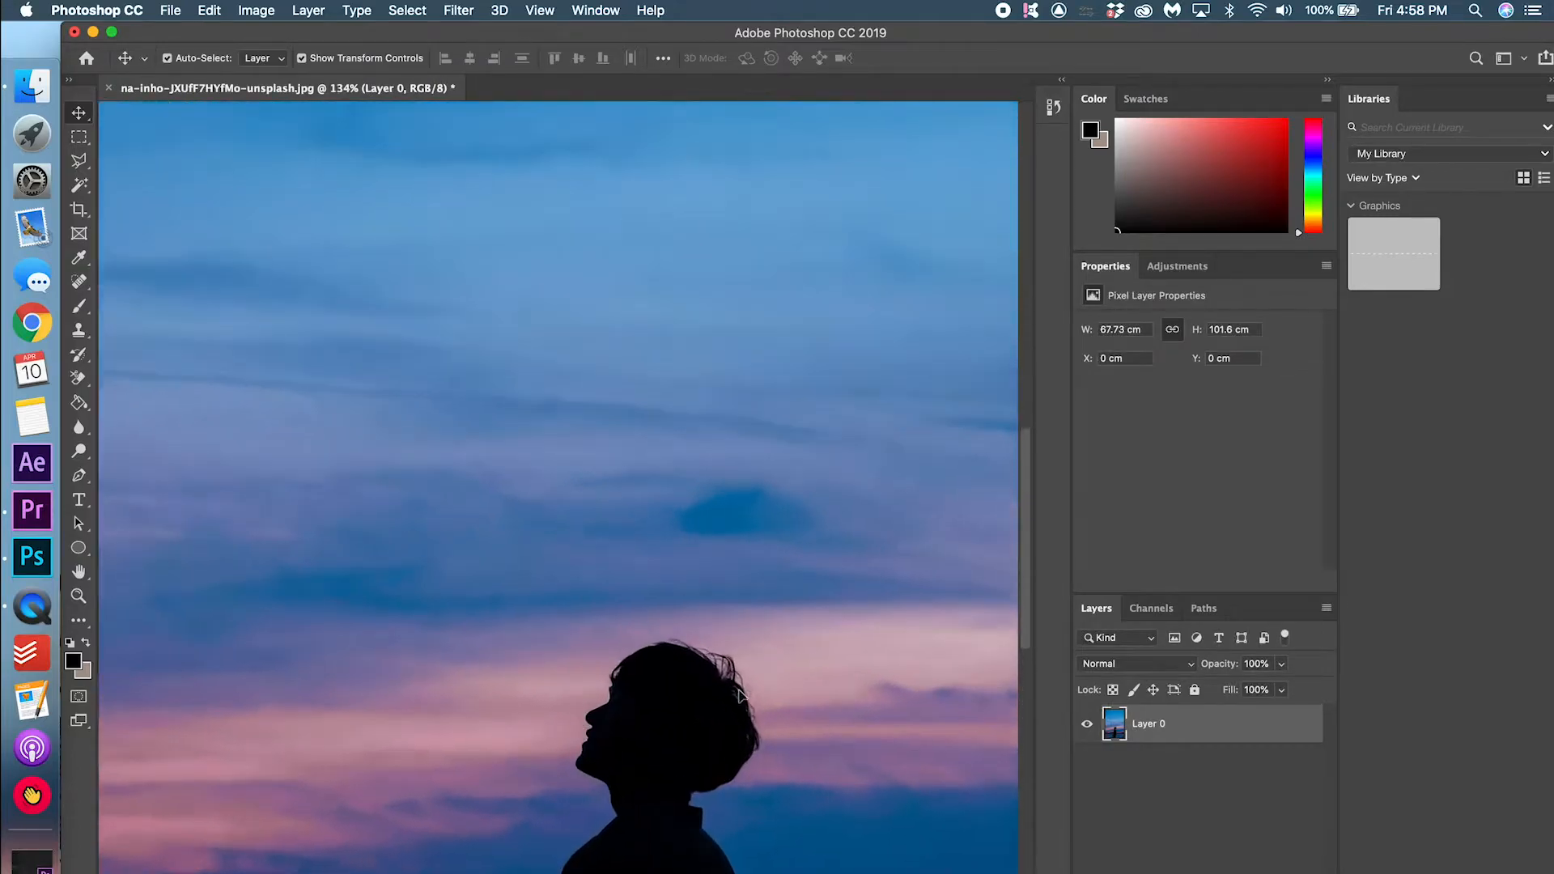
pyautogui.scroll(-5, 741, 695)
pyautogui.scroll(3, 741, 695)
pyautogui.scroll(2, 741, 695)
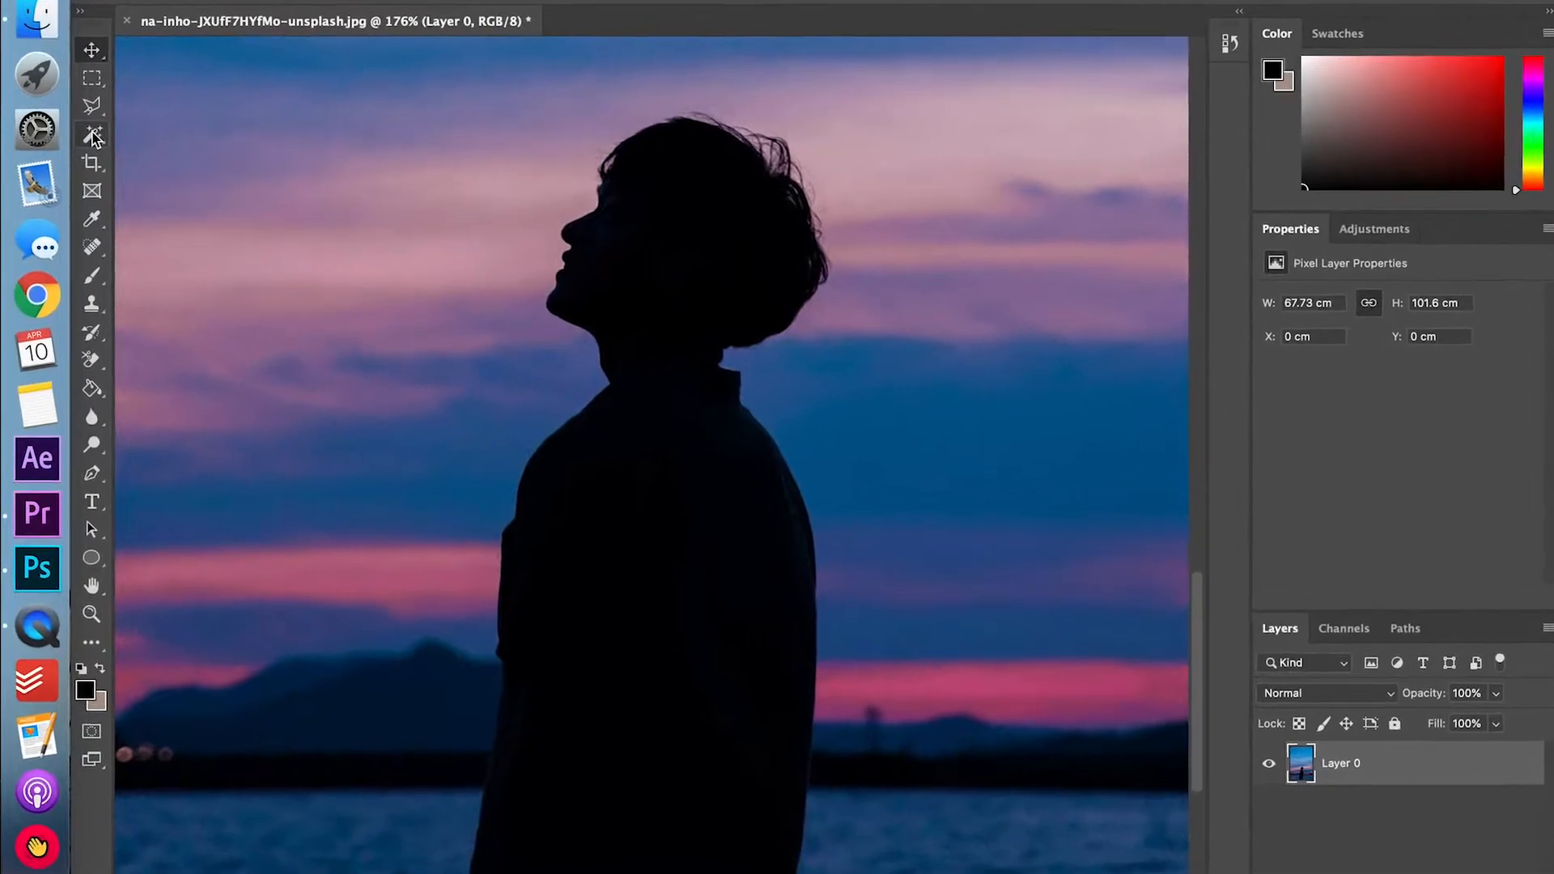
# Magic Wand the black silhouette and invert the selection to everything else
pyautogui.click(99, 114)
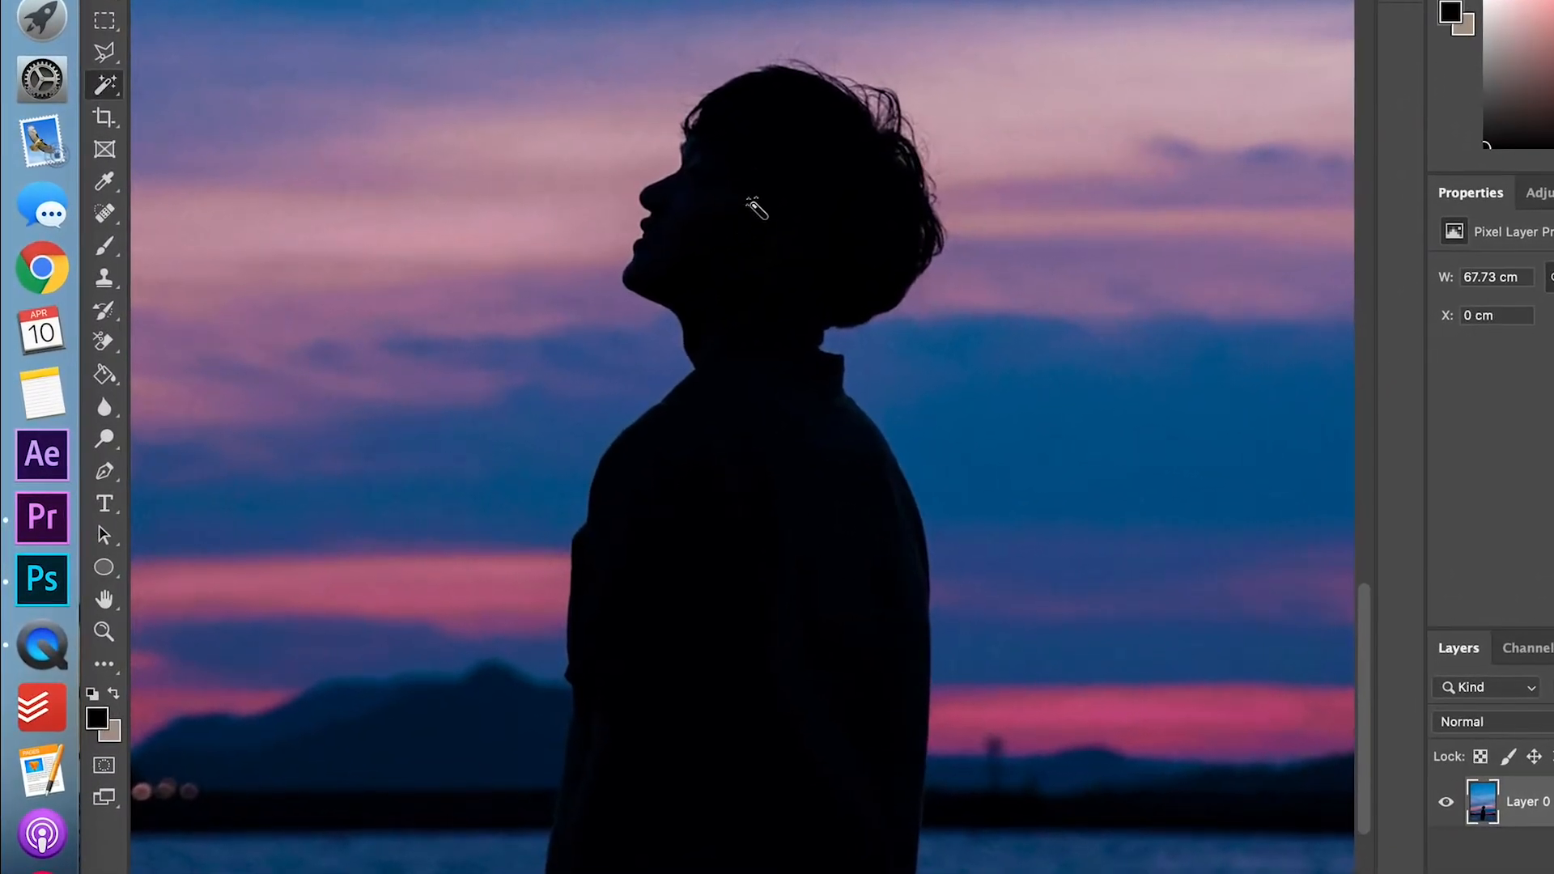
pyautogui.click(764, 203)
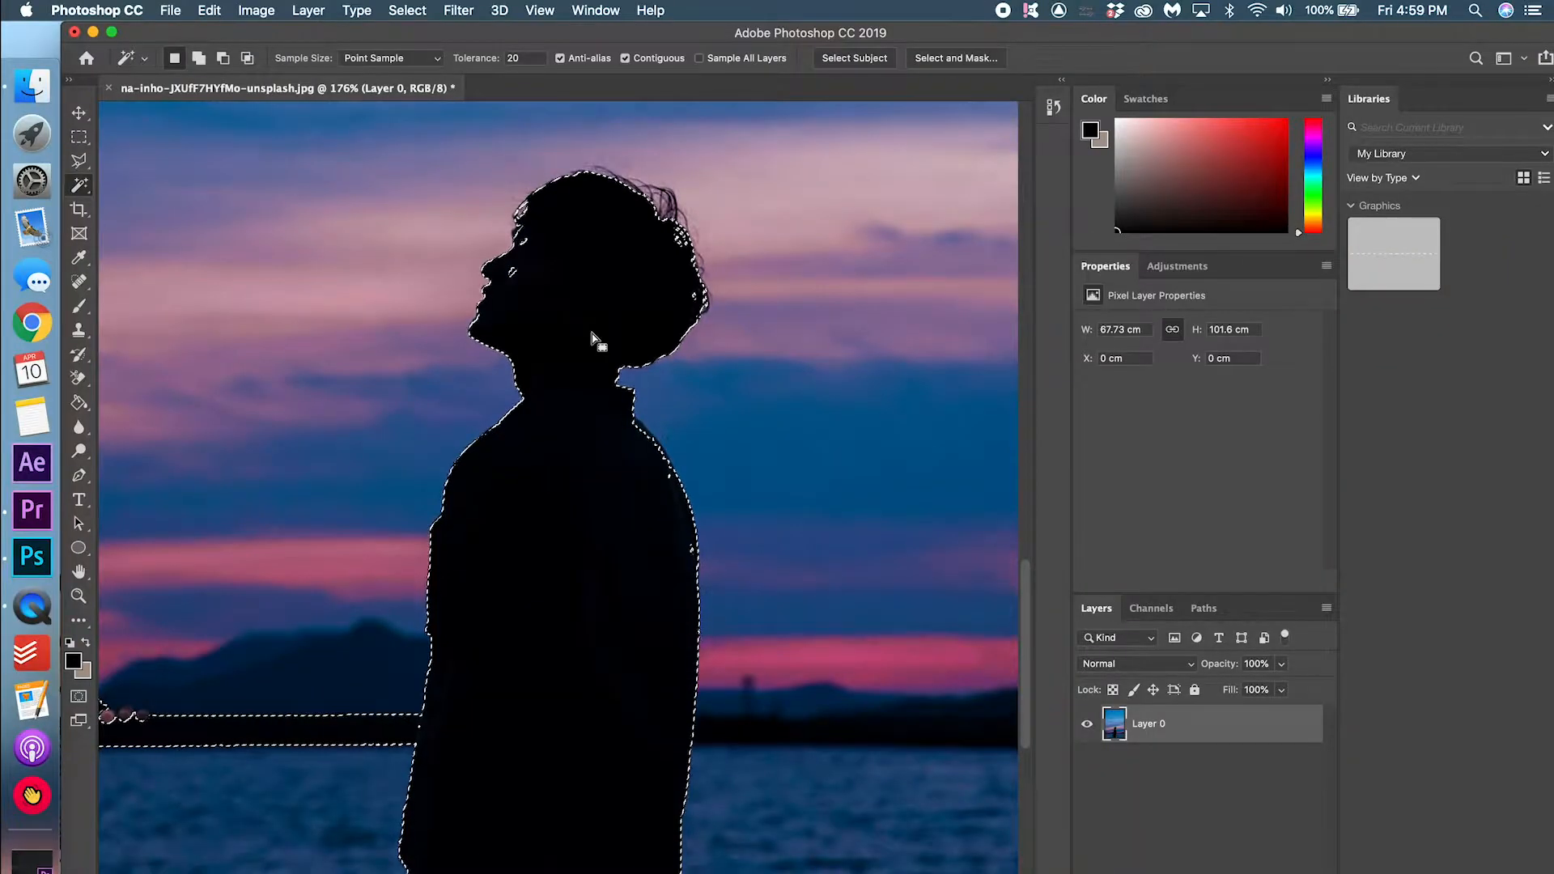
pyautogui.rightClick(590, 332)
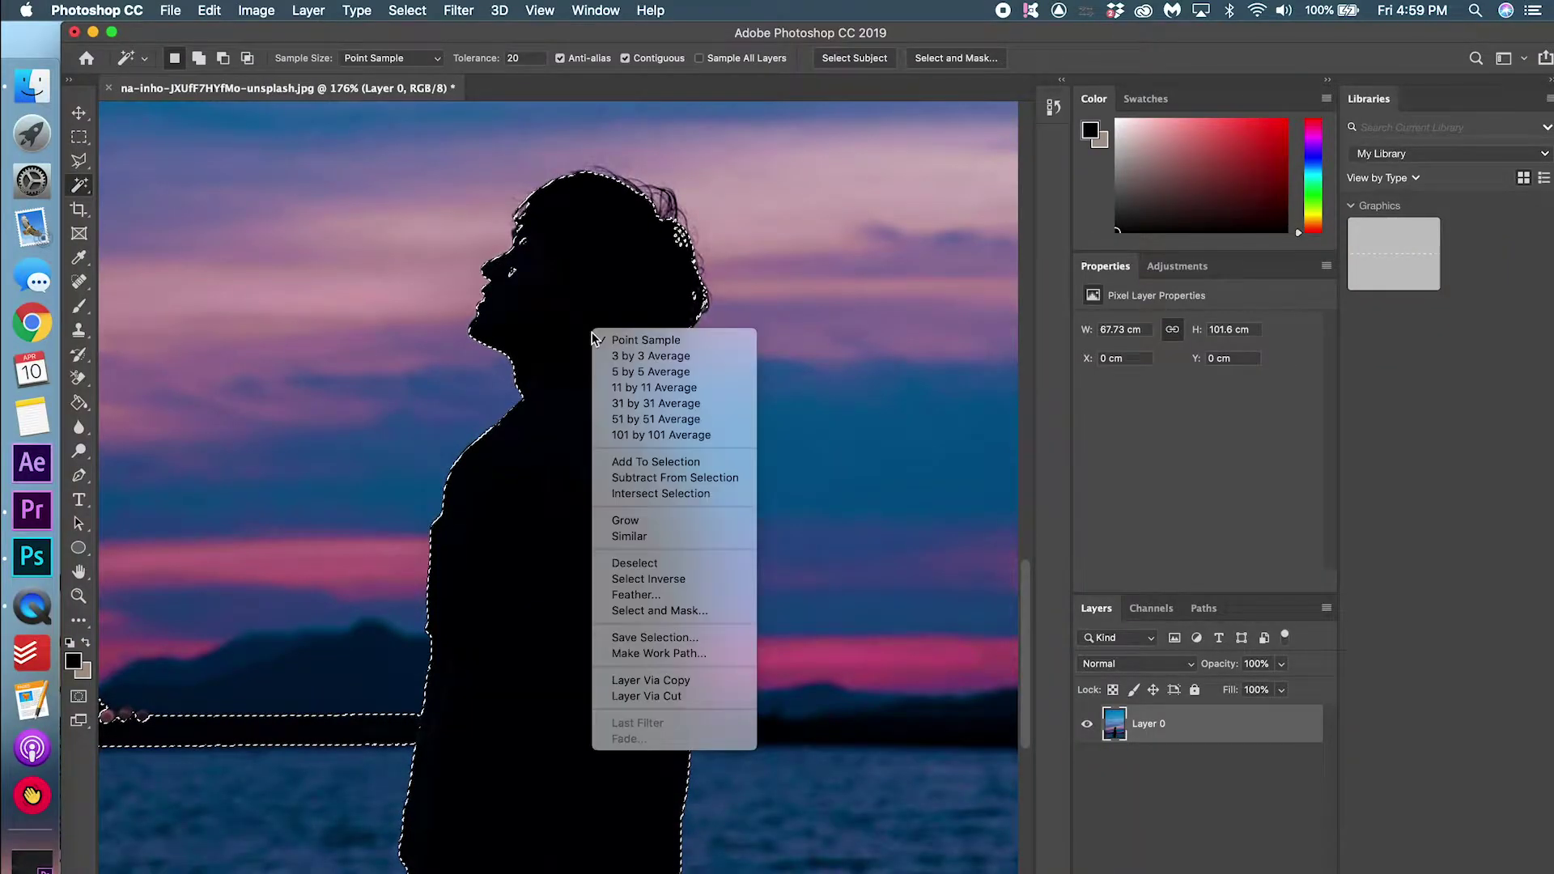
pyautogui.click(695, 580)
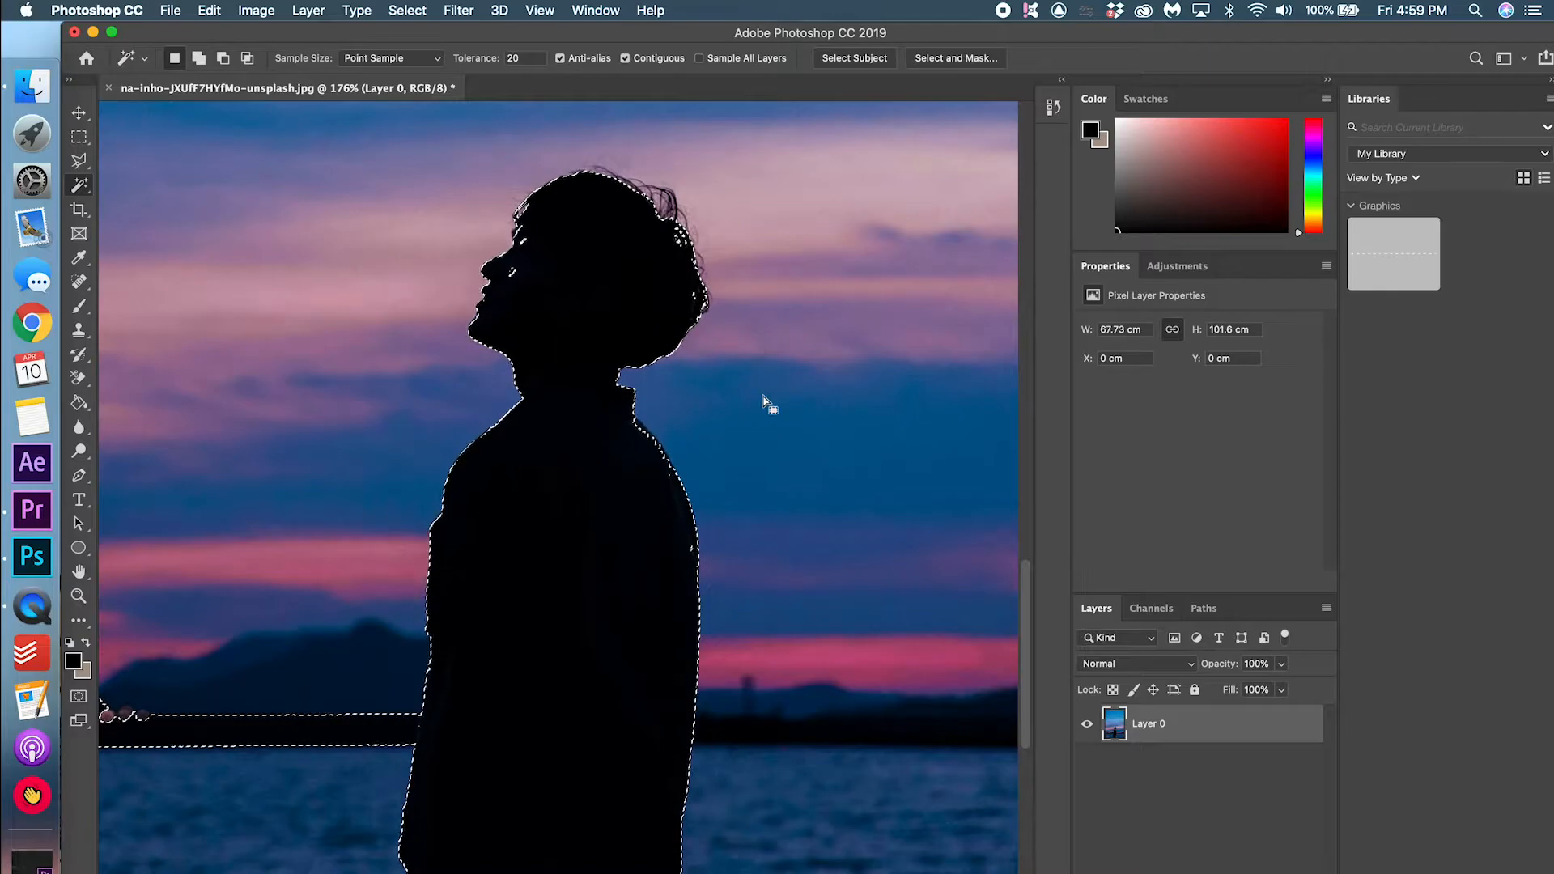
pyautogui.scroll(-5, 696, 613)
pyautogui.scroll(-3, 695, 613)
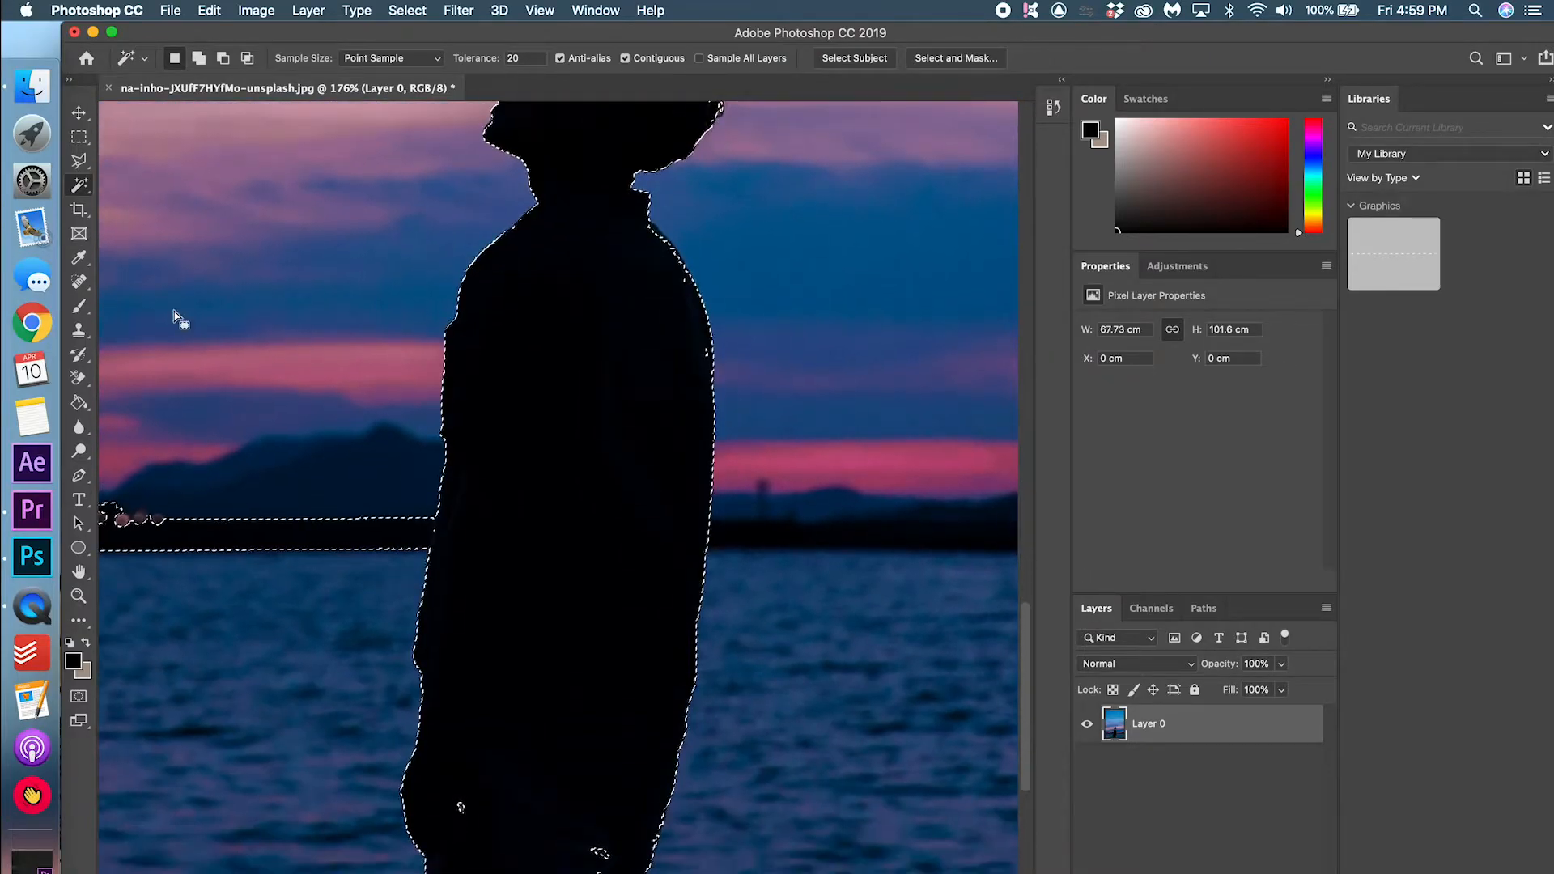
# Erase a transparent band of sky and sea along both sides of the silhouette
pyautogui.rightClick(81, 381)
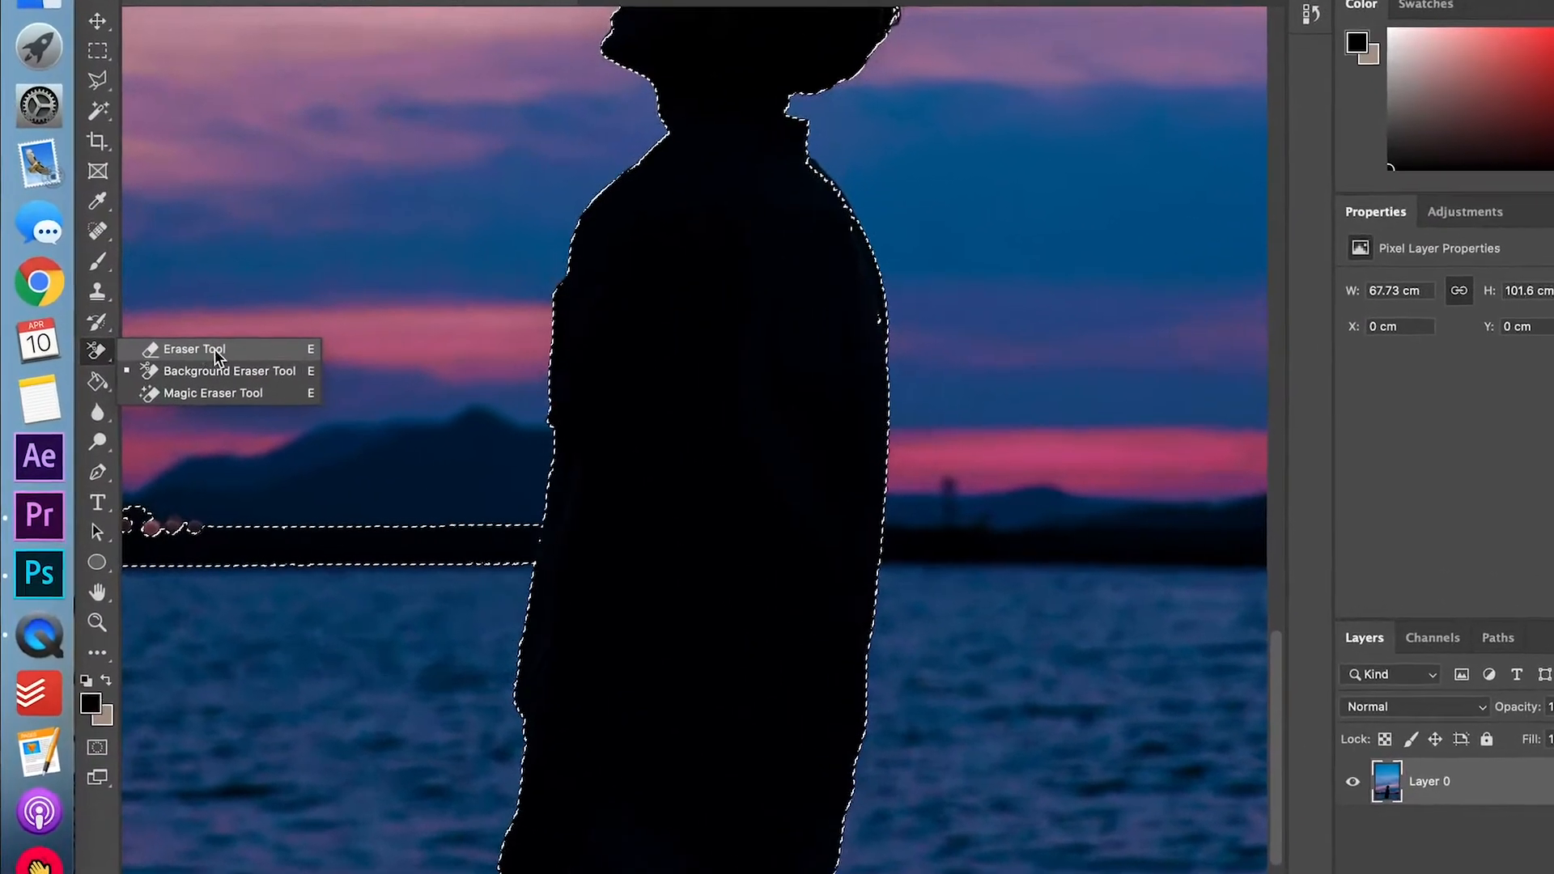
pyautogui.click(158, 360)
pyautogui.moveTo(498, 856)
pyautogui.mouseDown()
pyautogui.moveTo(540, 534)
pyautogui.moveTo(540, 304)
pyautogui.mouseUp()
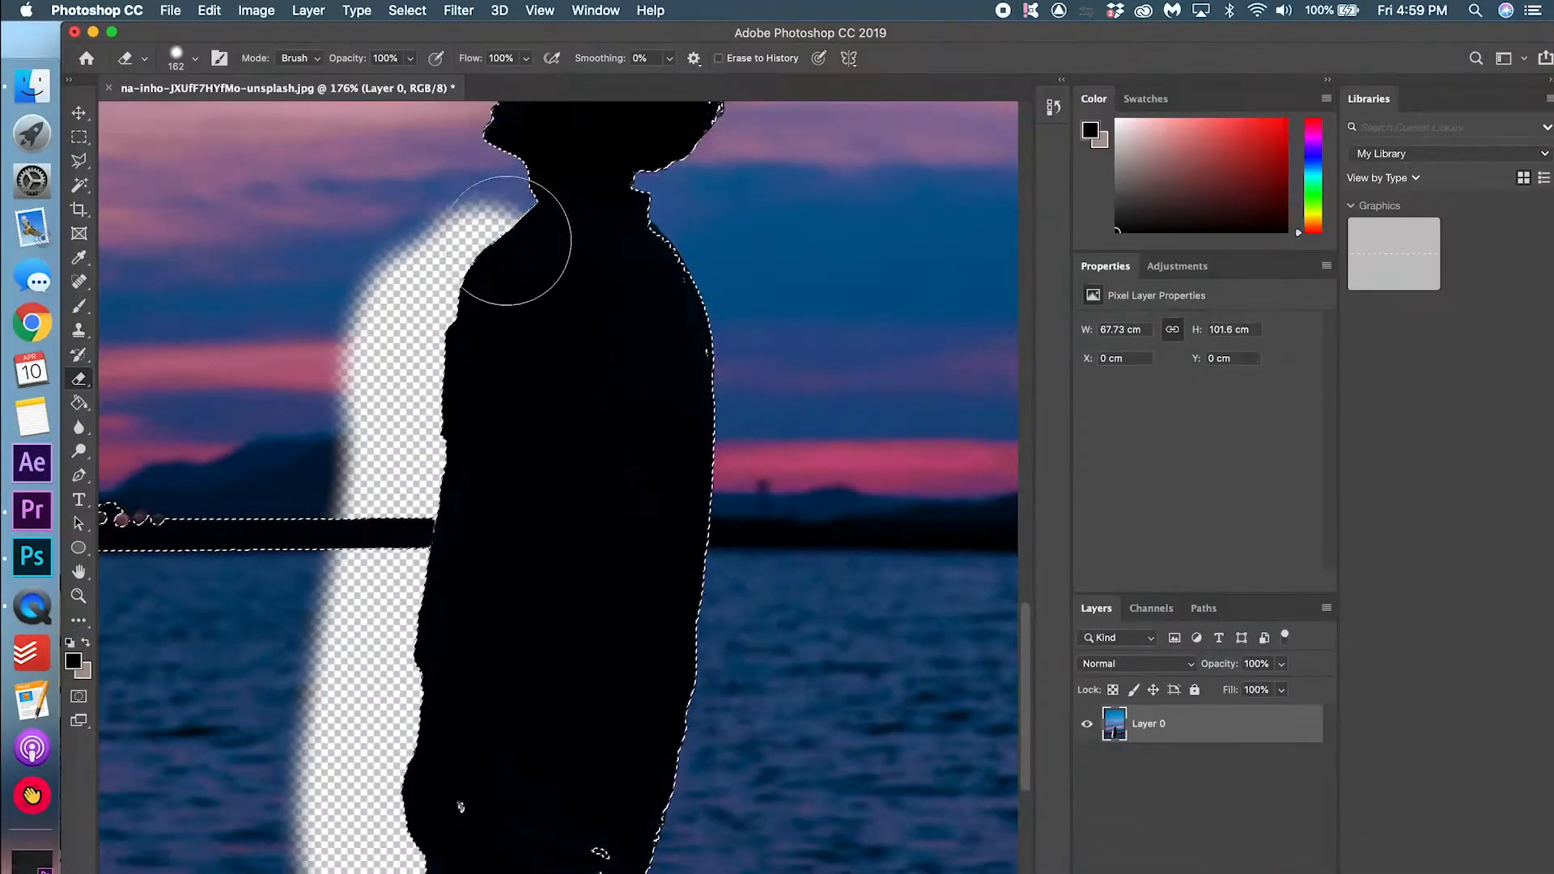
pyautogui.scroll(3, 491, 338)
pyautogui.moveTo(486, 401)
pyautogui.mouseDown()
pyautogui.moveTo(511, 242)
pyautogui.moveTo(571, 183)
pyautogui.mouseUp()
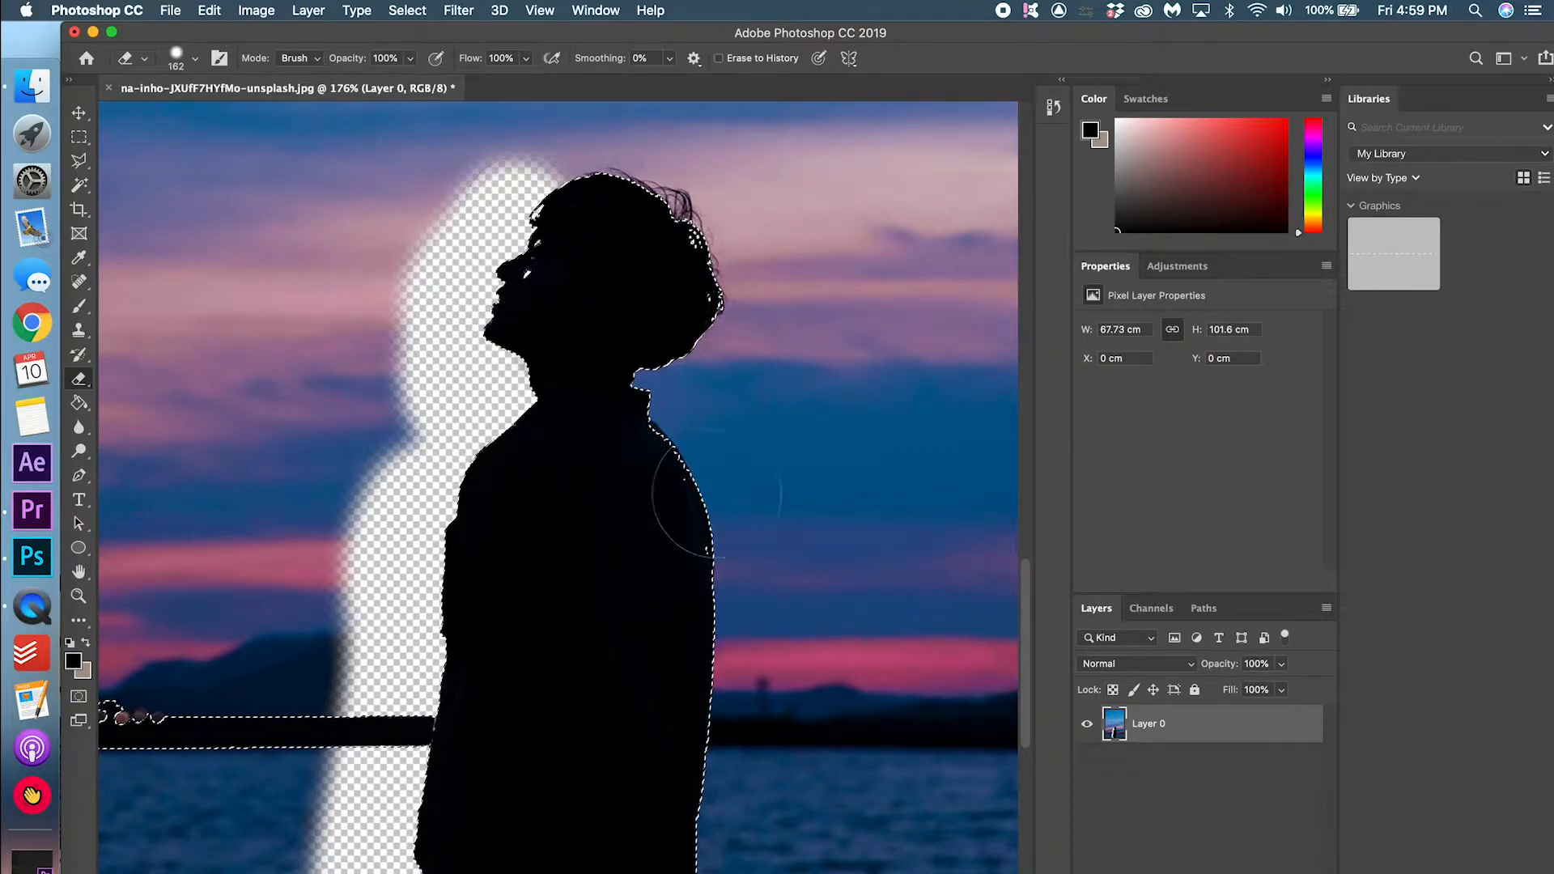
pyautogui.moveTo(729, 280)
pyautogui.mouseDown()
pyautogui.moveTo(758, 461)
pyautogui.moveTo(729, 753)
pyautogui.mouseUp()
pyautogui.scroll(-3, 765, 485)
pyautogui.scroll(-3, 729, 607)
pyautogui.scroll(-3, 680, 693)
pyautogui.moveTo(728, 680); pyautogui.dragTo(705, 838)
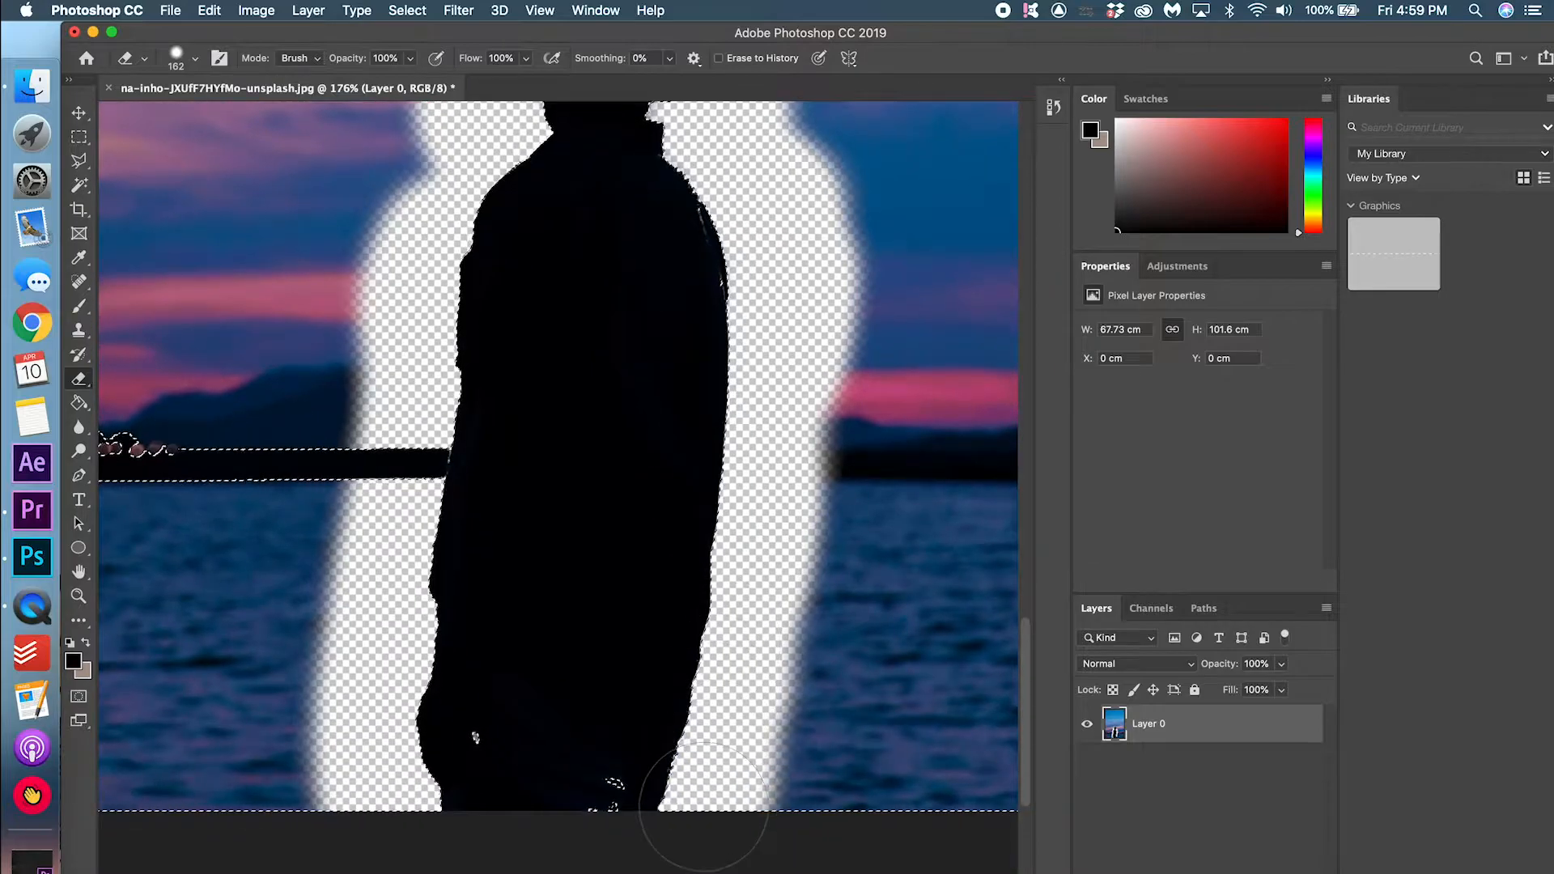
pyautogui.scroll(5, 699, 728)
pyautogui.scroll(3, 728, 486)
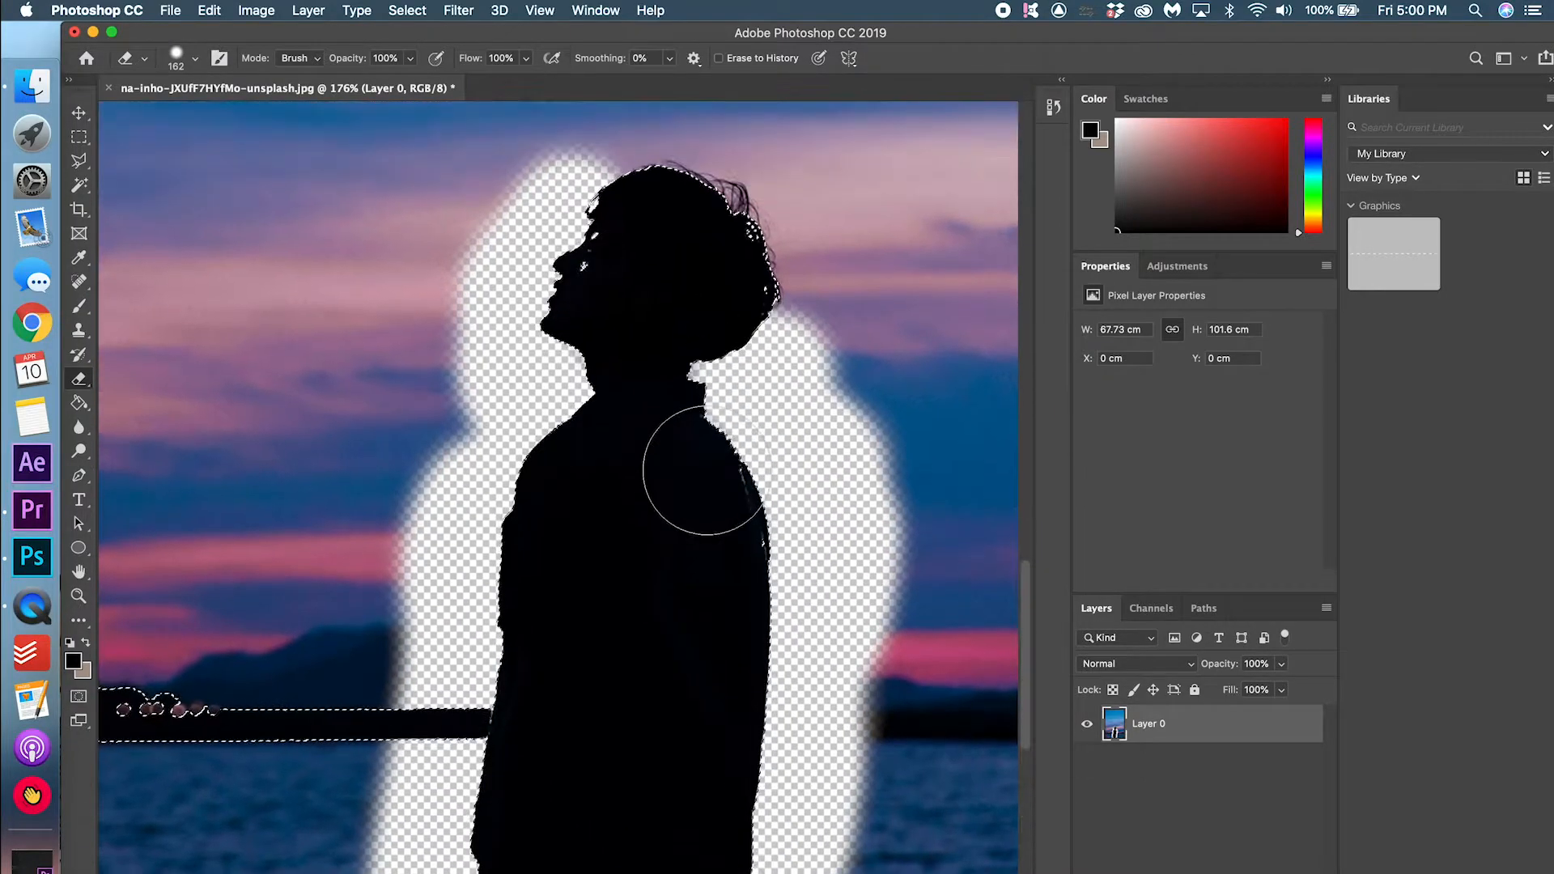
# Deselect, then use the Background Eraser with Once sampling to clear the sky around the head
pyautogui.press('super+d')
pyautogui.press('v')
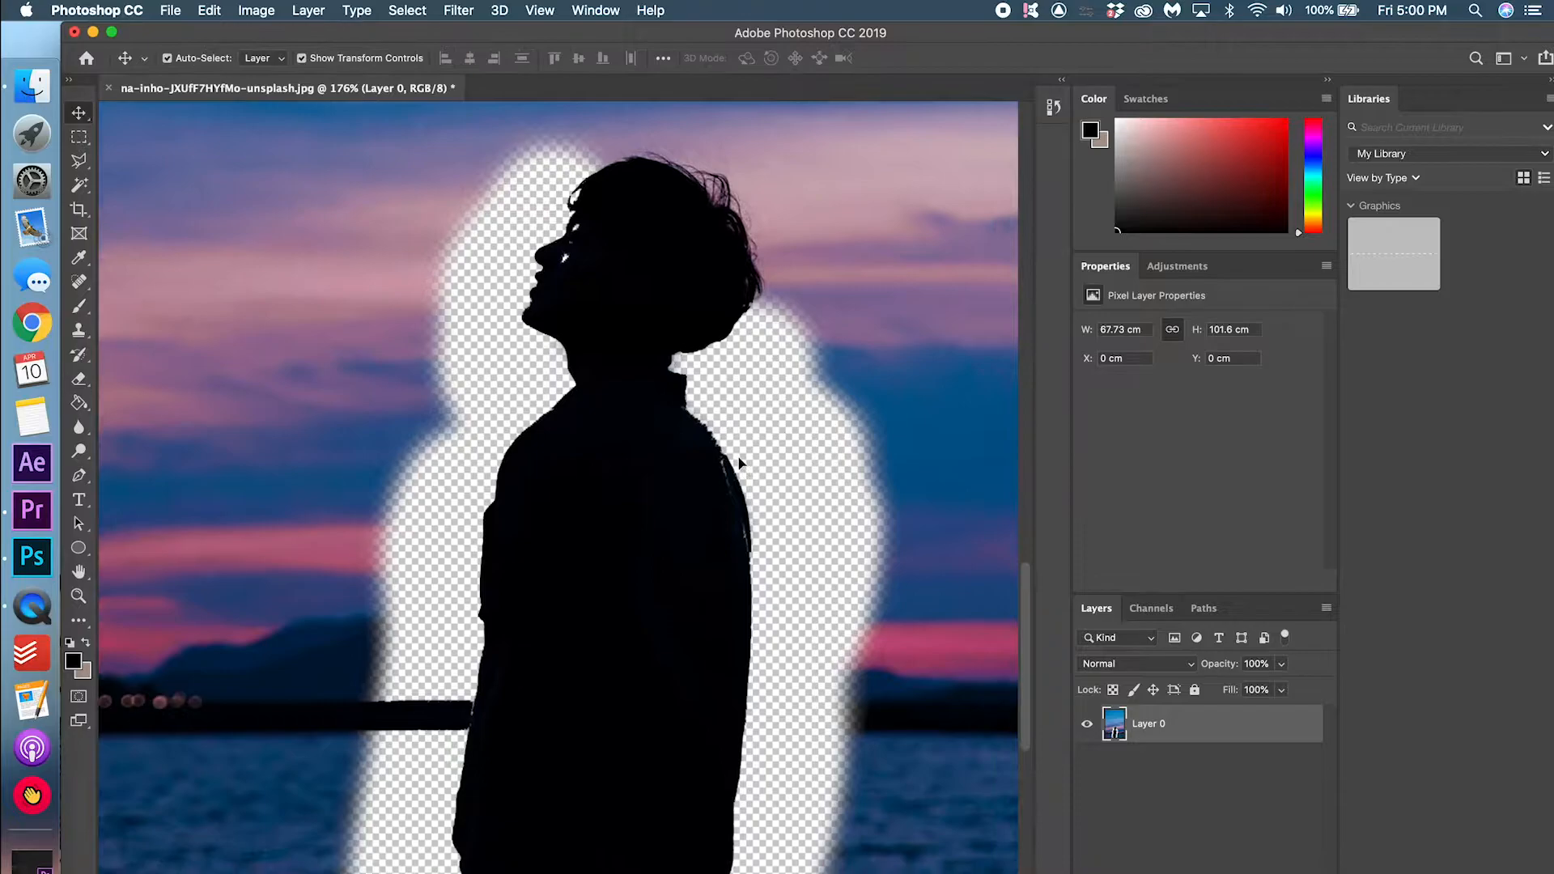
pyautogui.scroll(3, 739, 457)
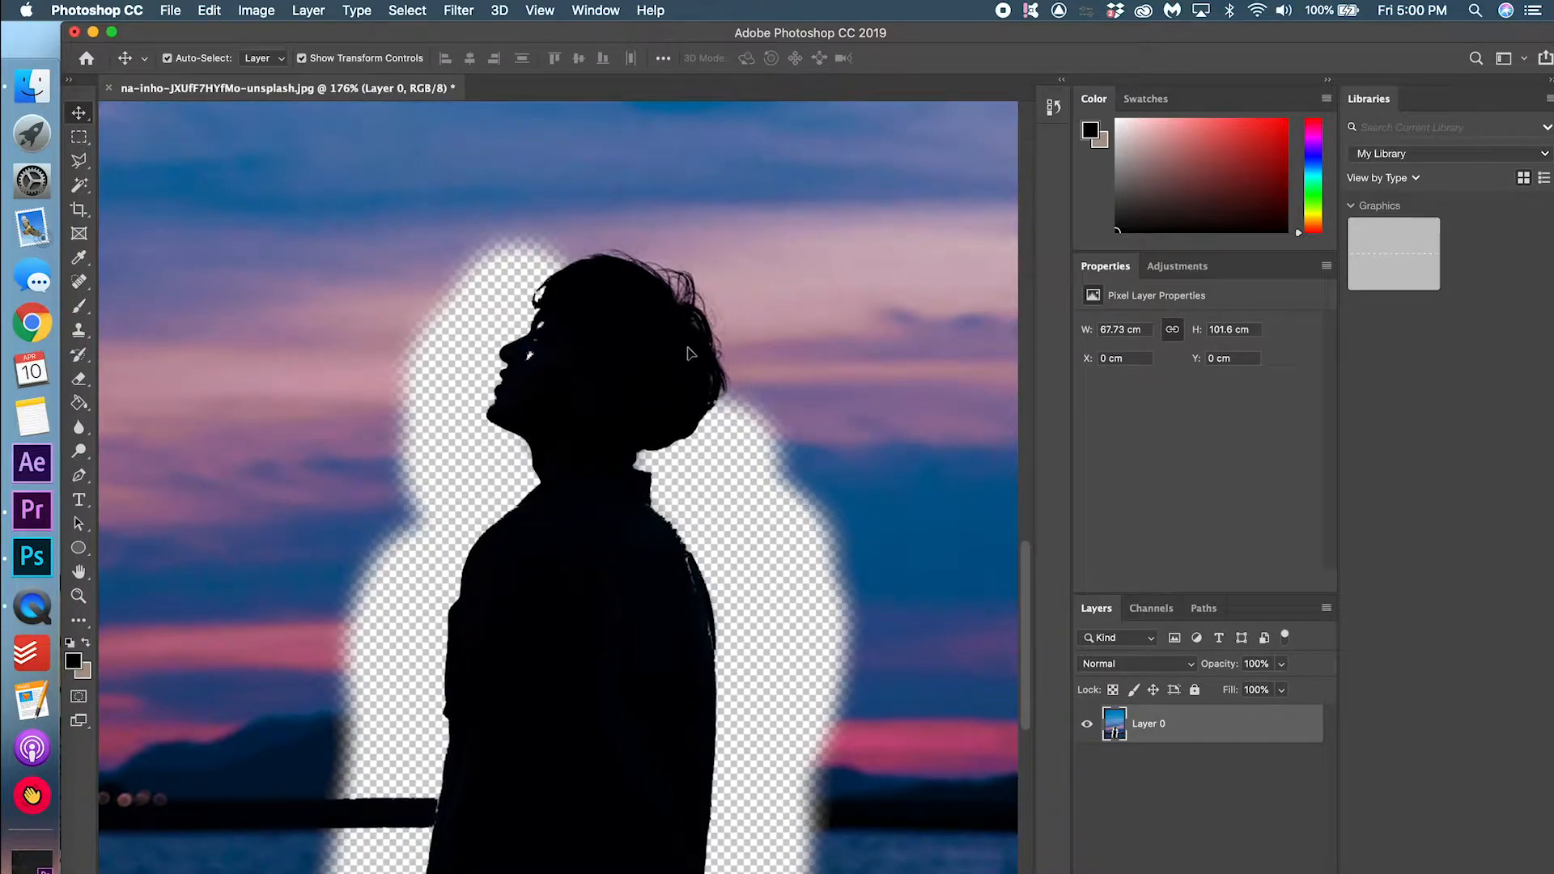
pyautogui.scroll(2, 689, 352)
pyautogui.scroll(2, 729, 321)
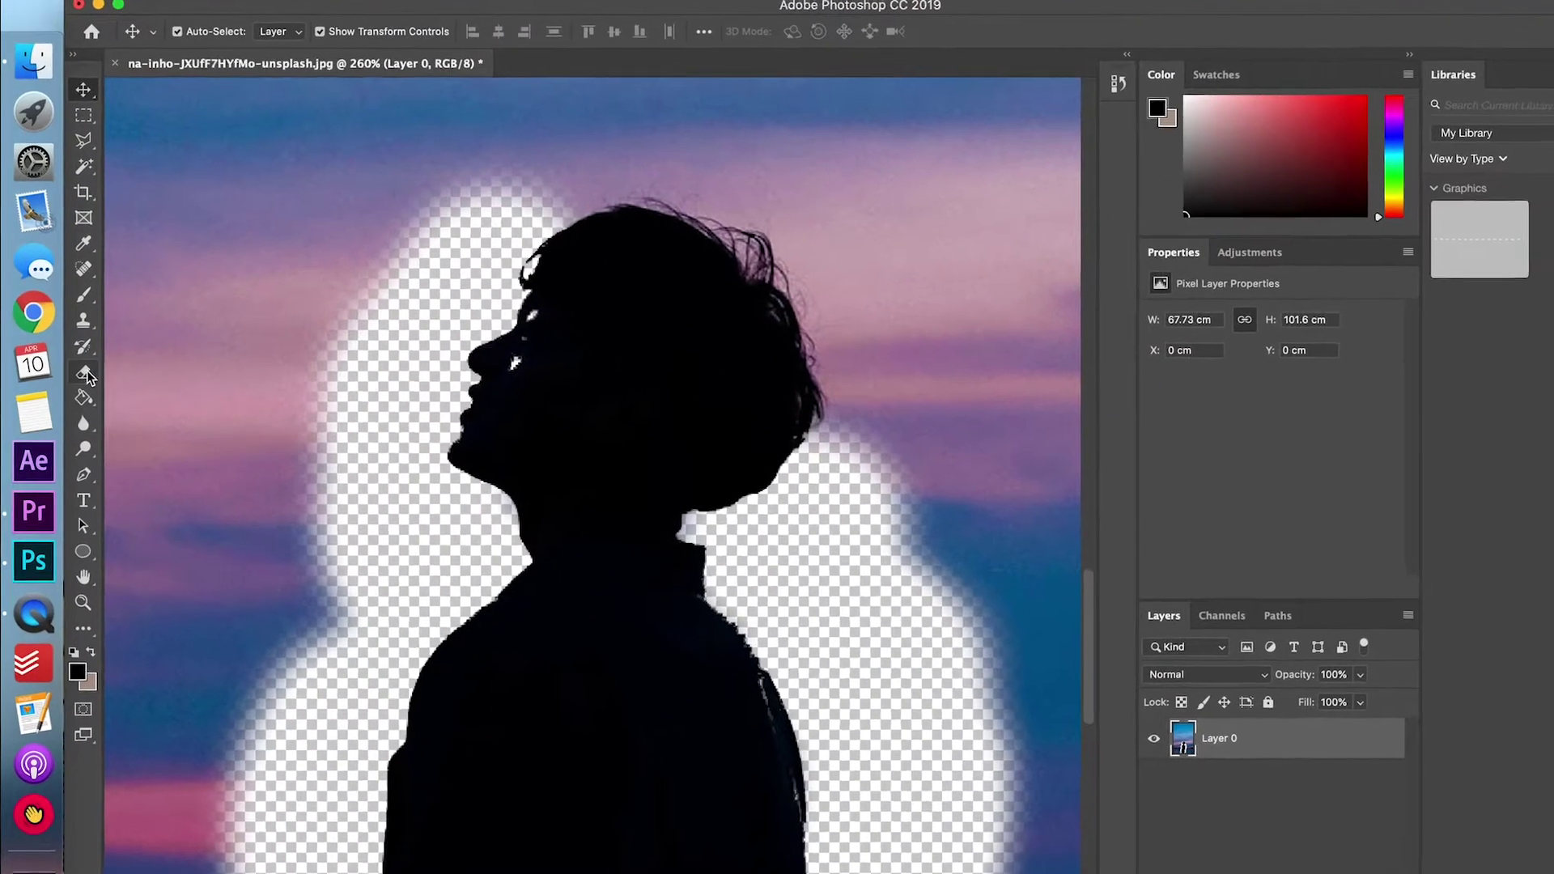
pyautogui.rightClick(81, 281)
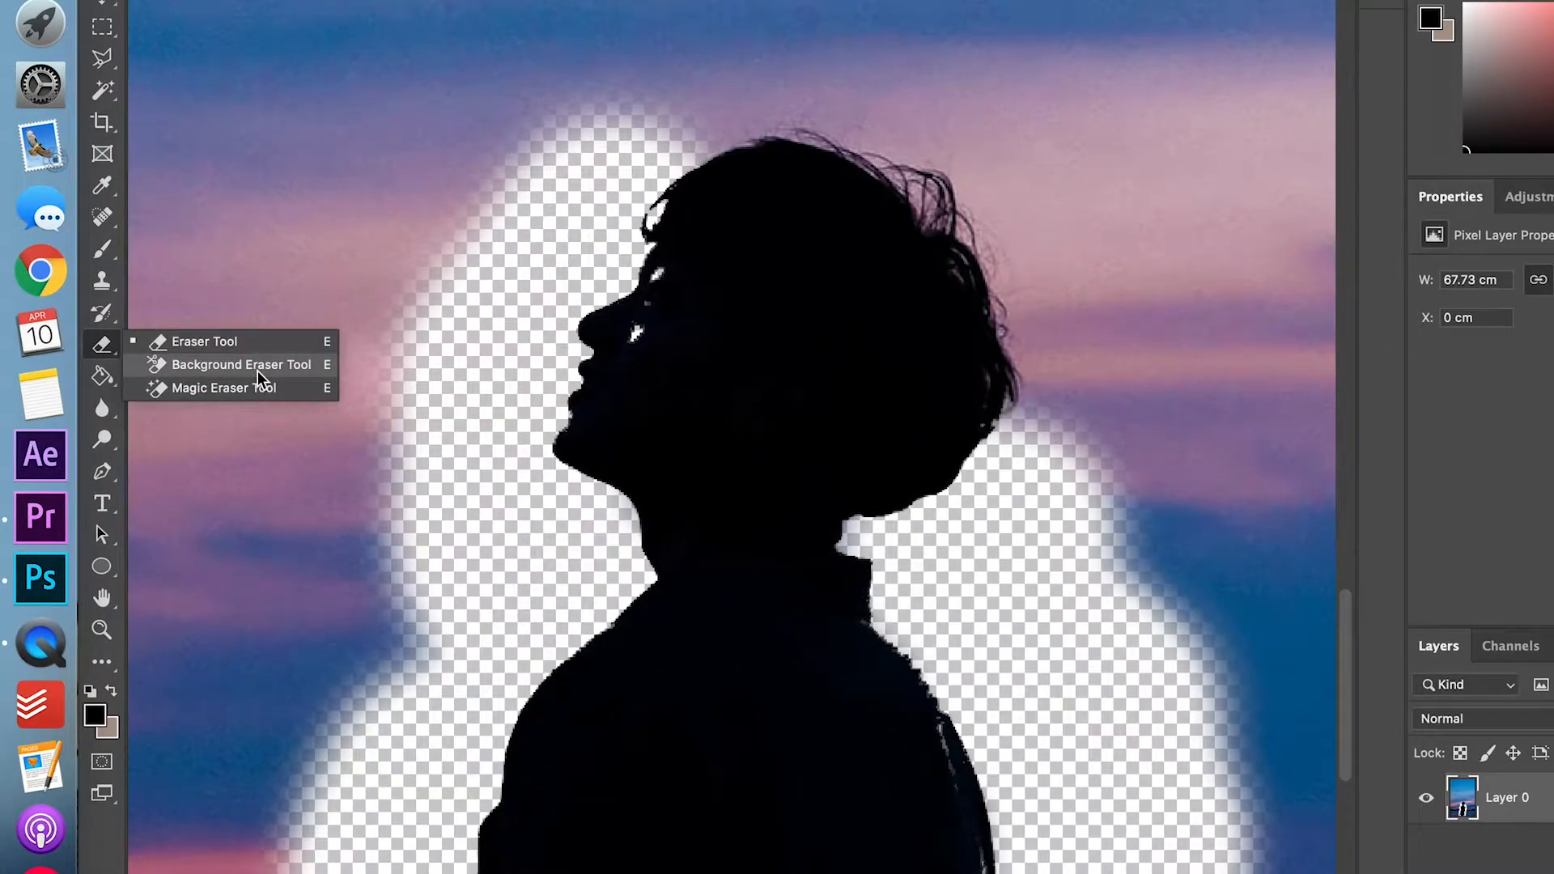
pyautogui.click(241, 364)
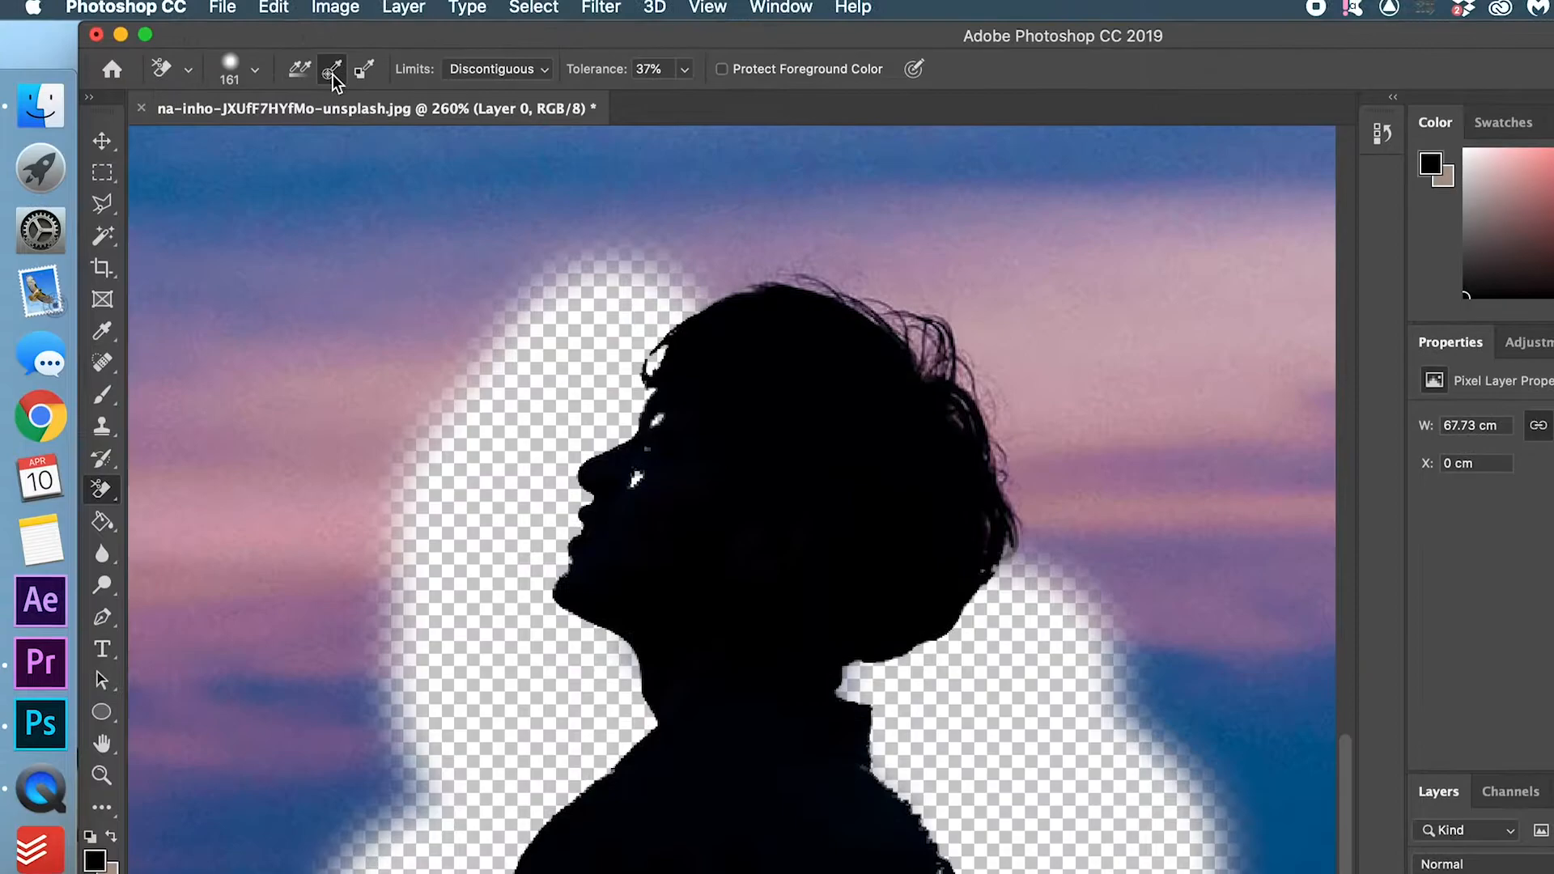
pyautogui.click(333, 76)
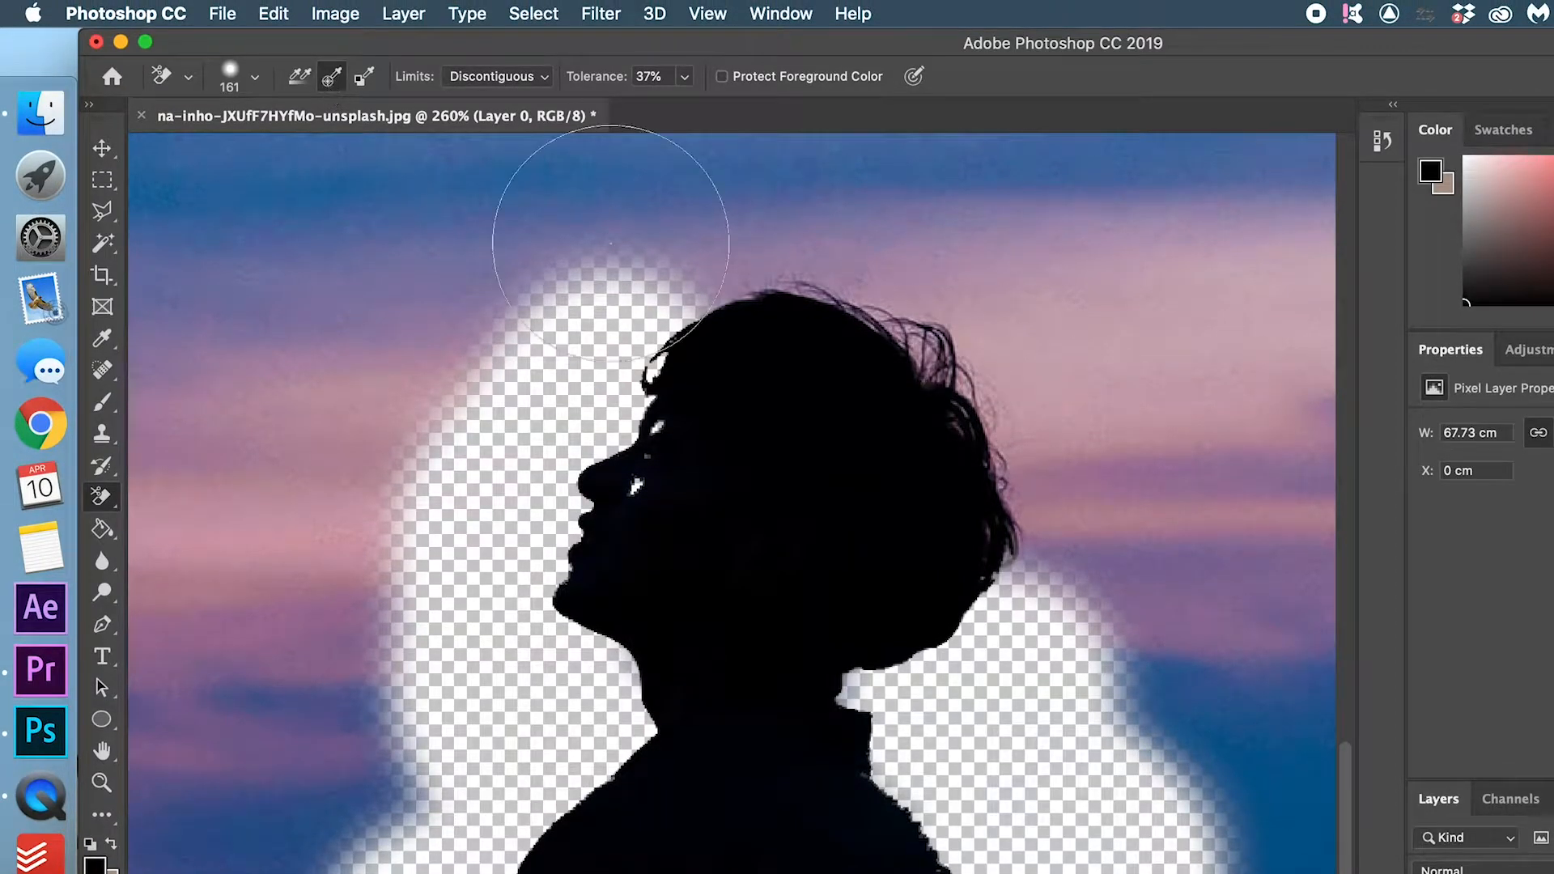
pyautogui.moveTo(611, 219)
pyautogui.mouseDown()
pyautogui.moveTo(845, 301)
pyautogui.moveTo(923, 280)
pyautogui.moveTo(983, 352)
pyautogui.moveTo(1032, 485)
pyautogui.mouseUp()
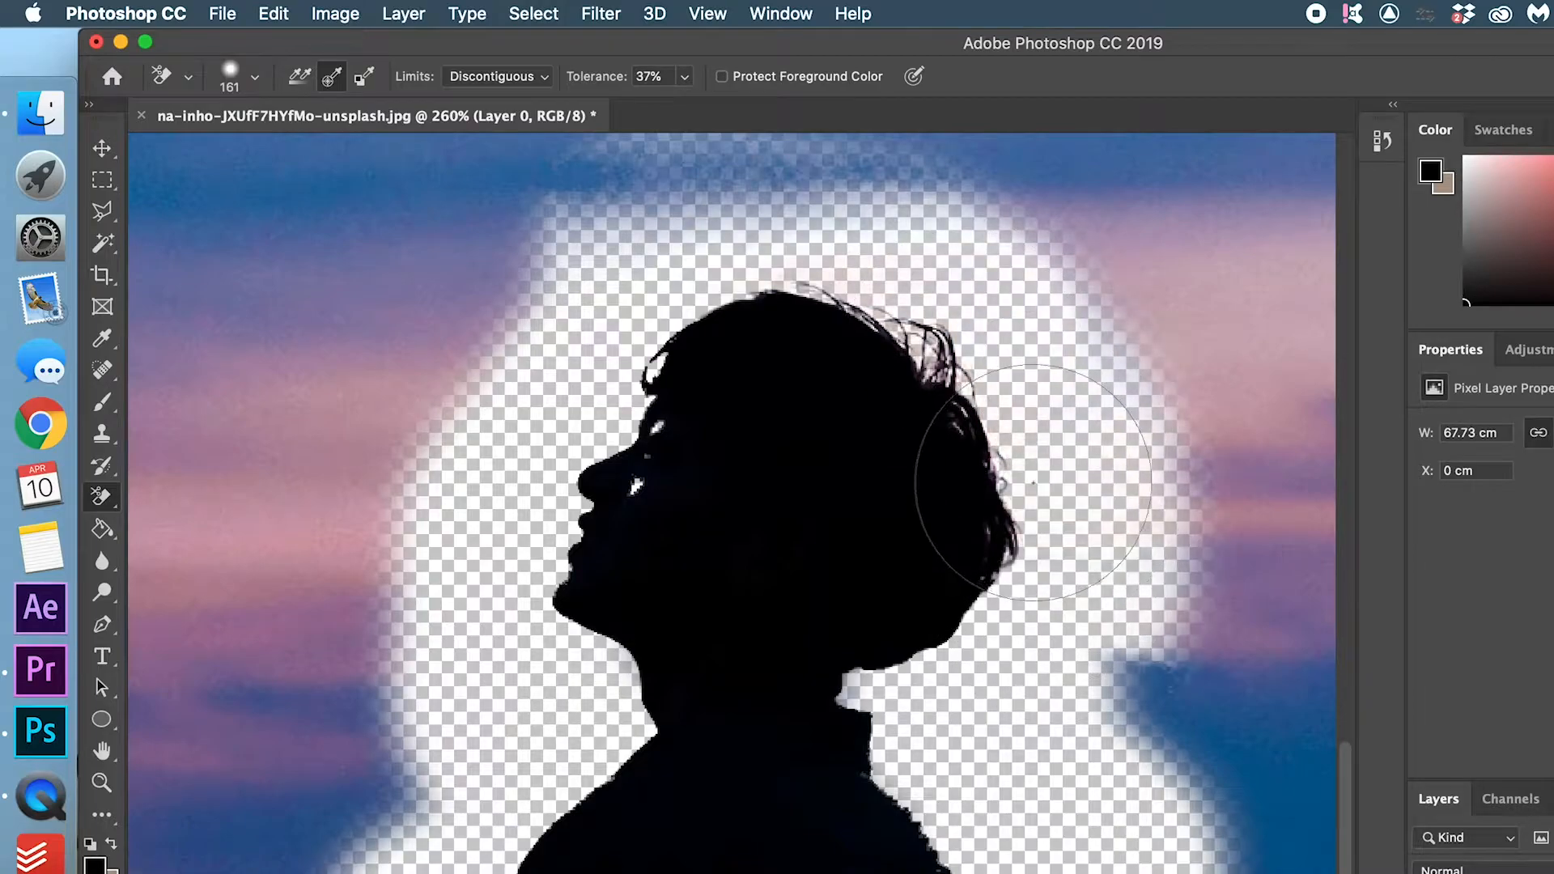
pyautogui.scroll(-10, 971, 510)
pyautogui.scroll(-10, 971, 541)
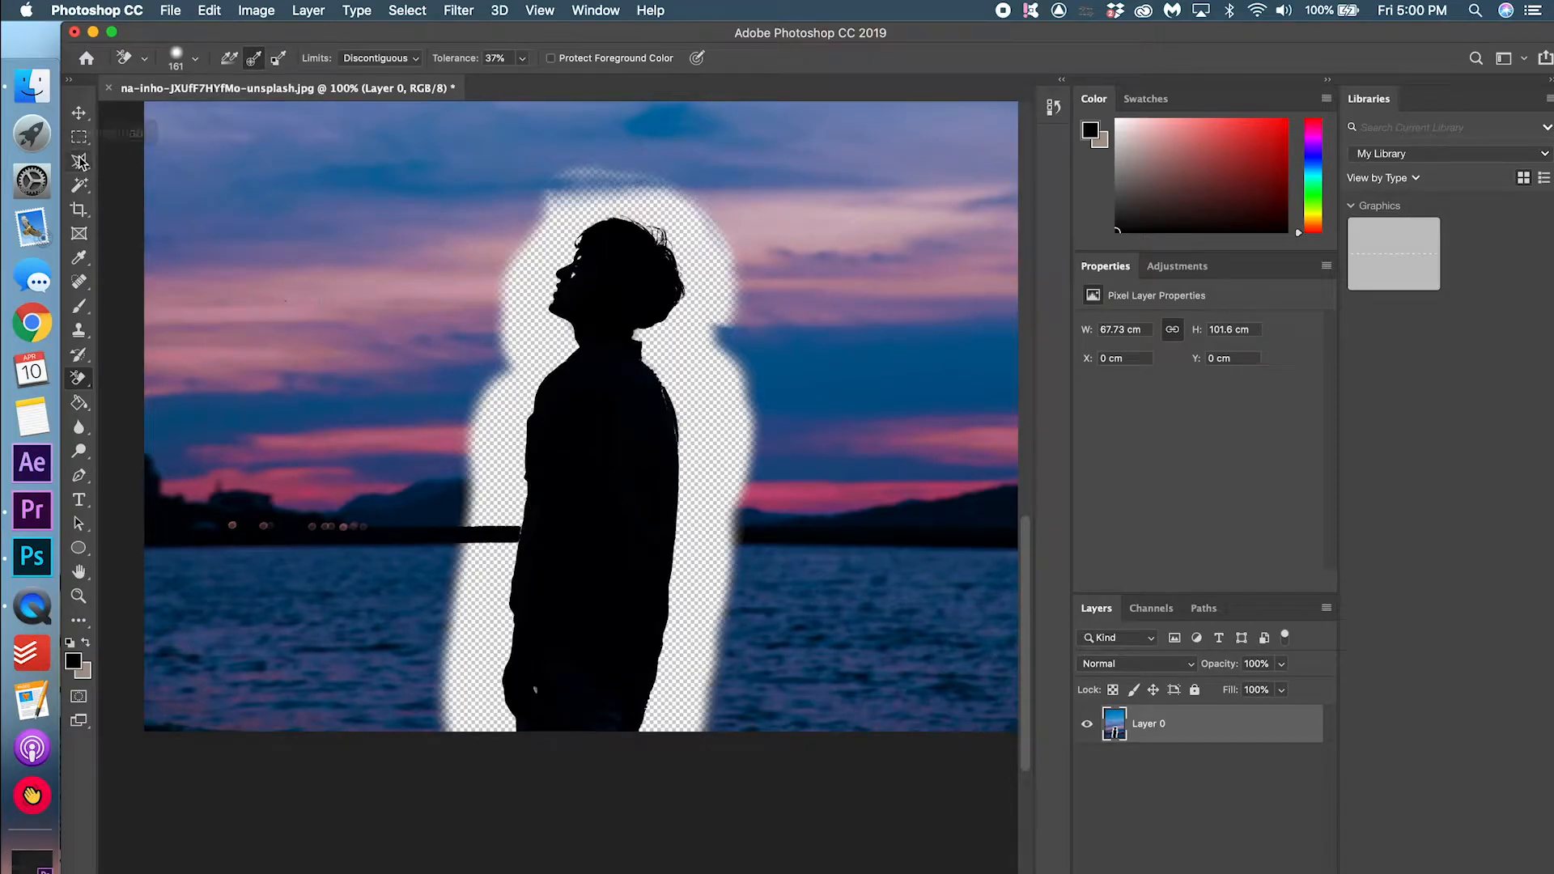
# Outline the silhouette with a polygonal selection, invert it and delete everything outside
pyautogui.click(79, 159)
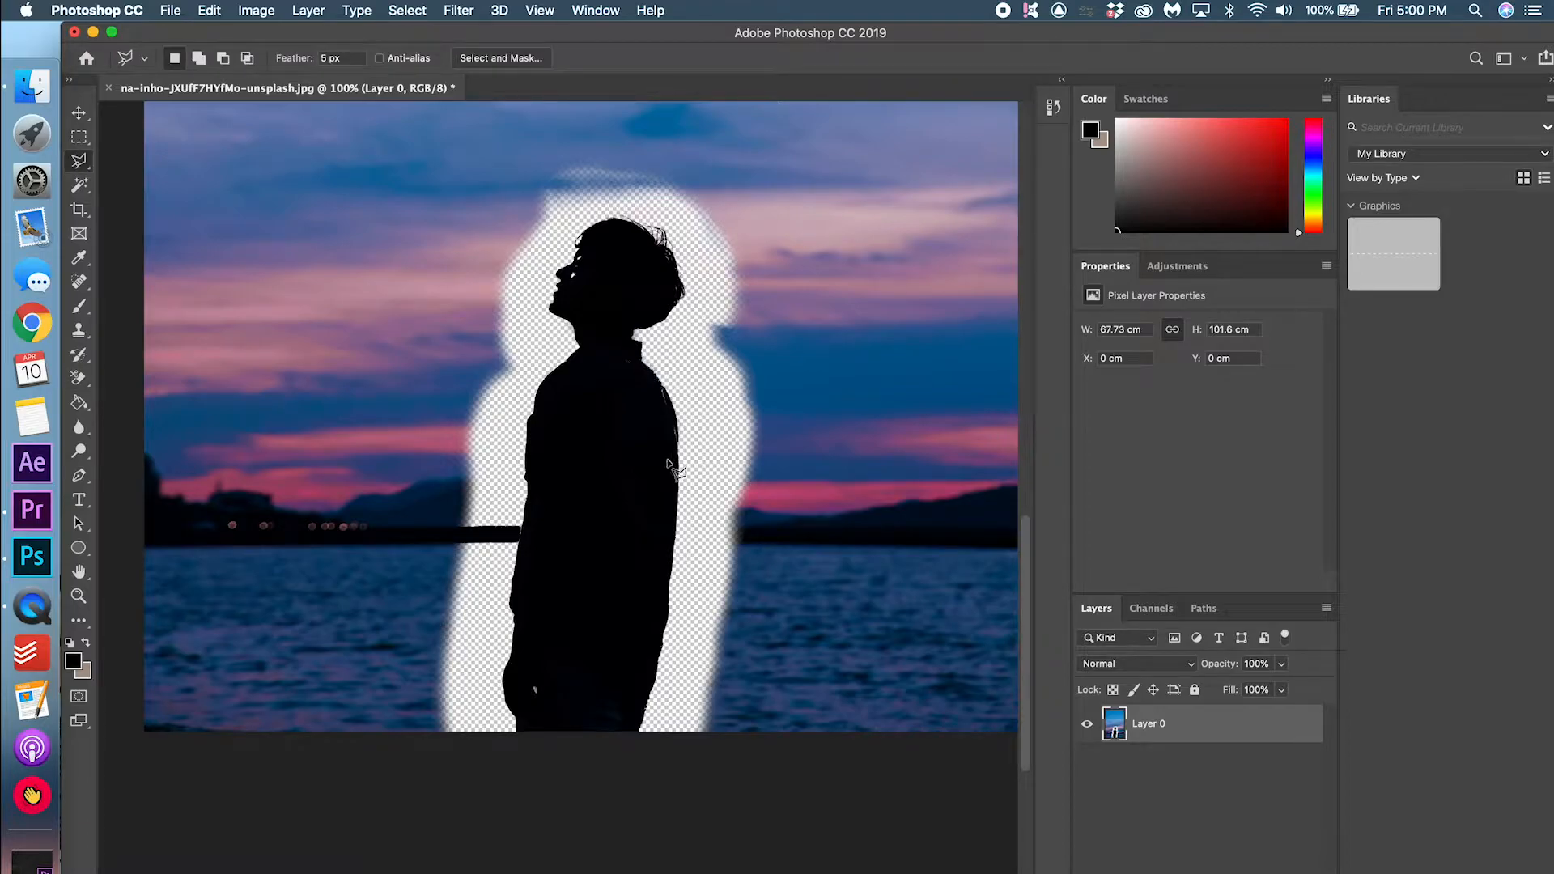
pyautogui.scroll(5, 672, 467)
pyautogui.scroll(5, 487, 425)
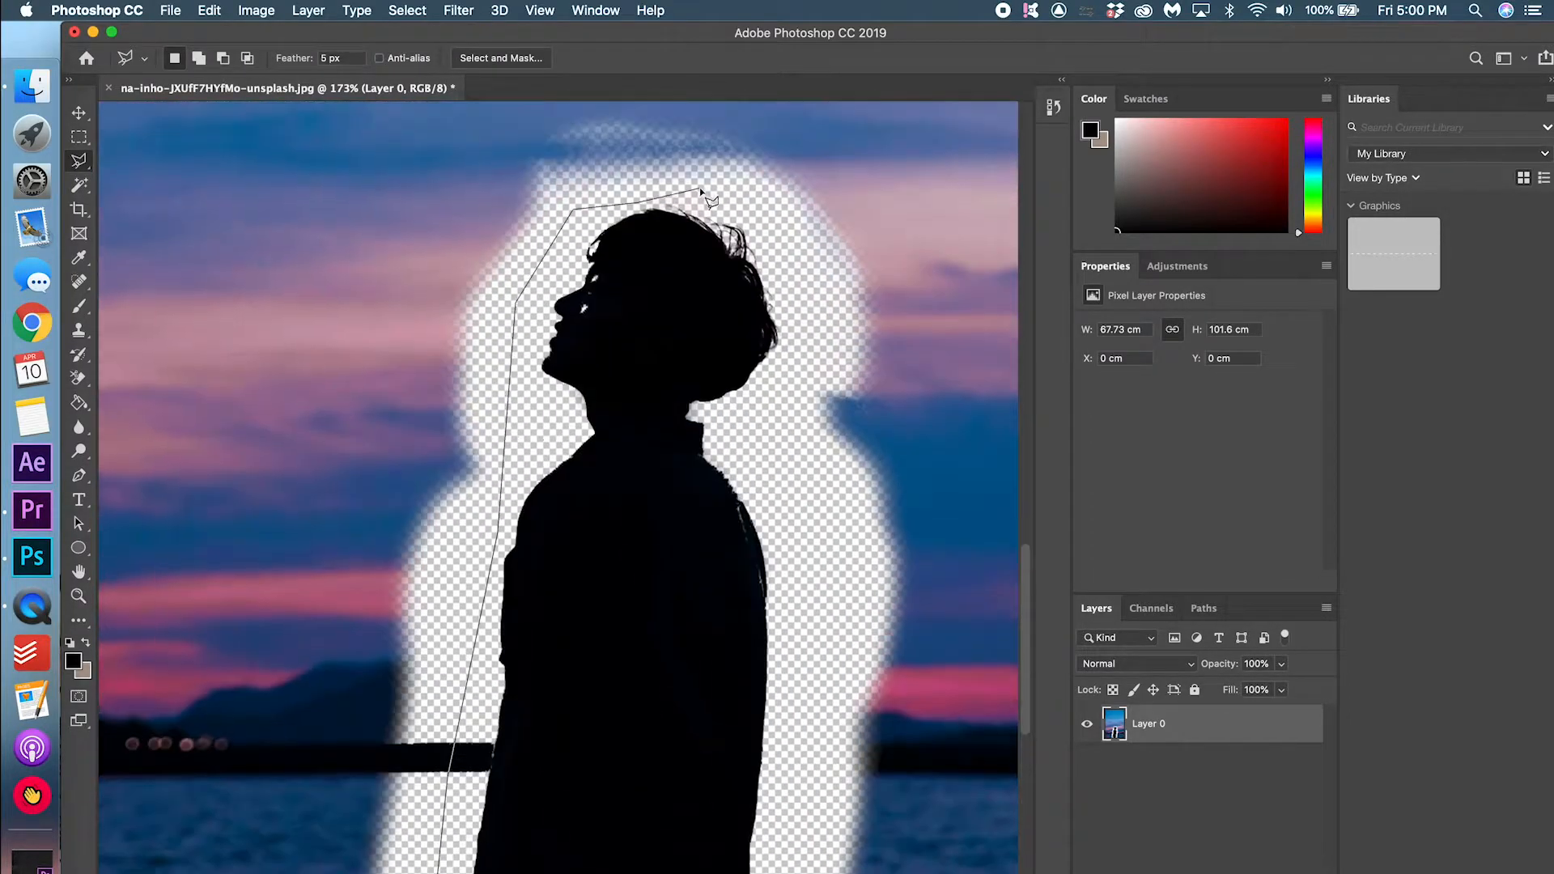
pyautogui.scroll(-5, 760, 471)
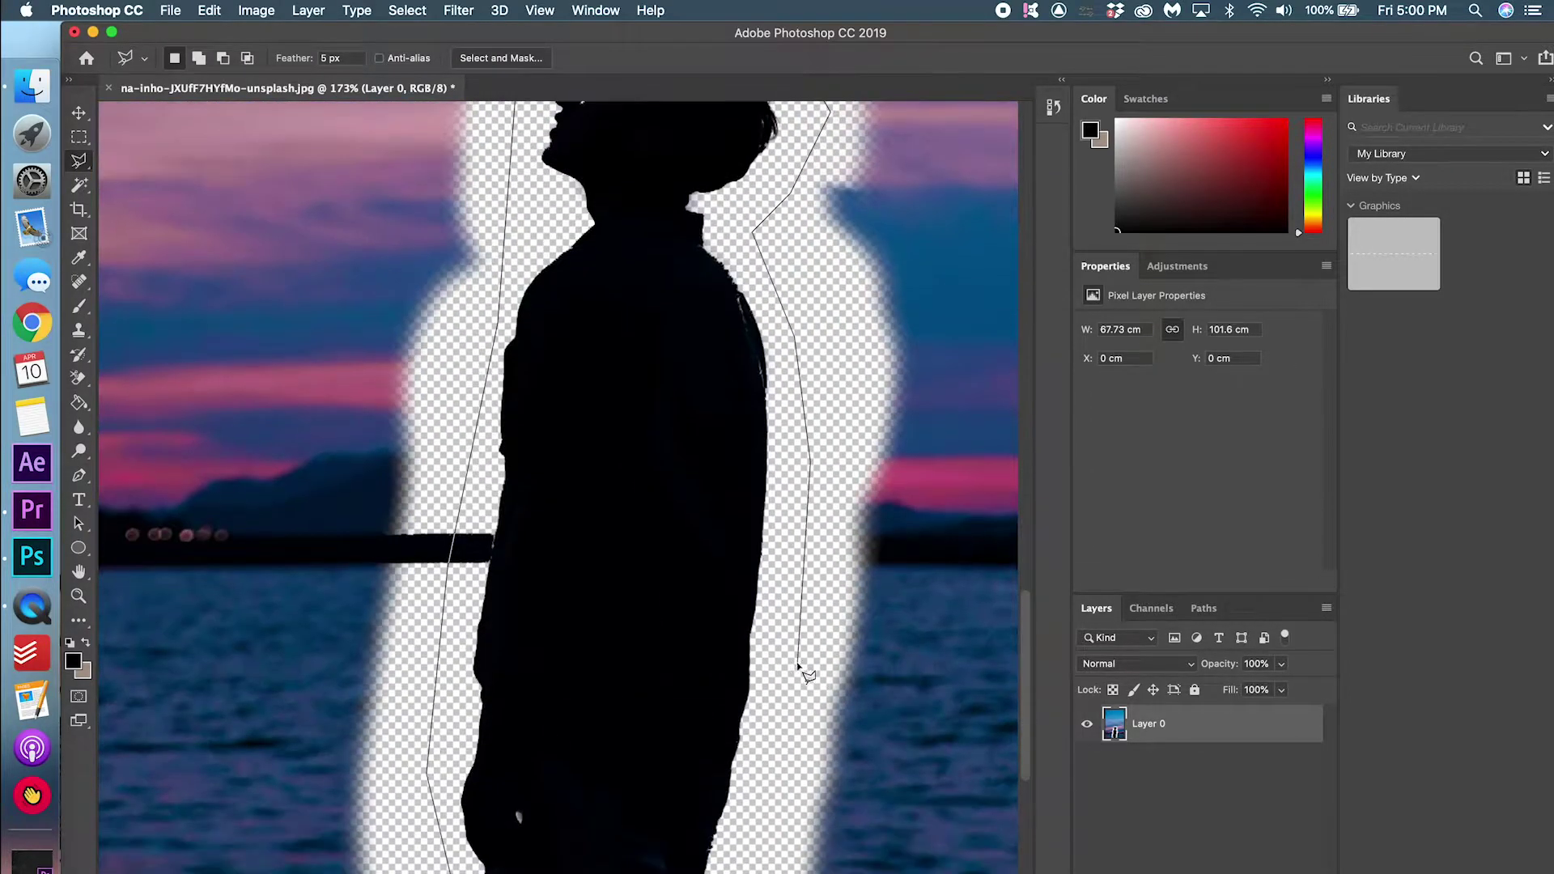
pyautogui.rightClick(649, 464)
pyautogui.click(716, 477)
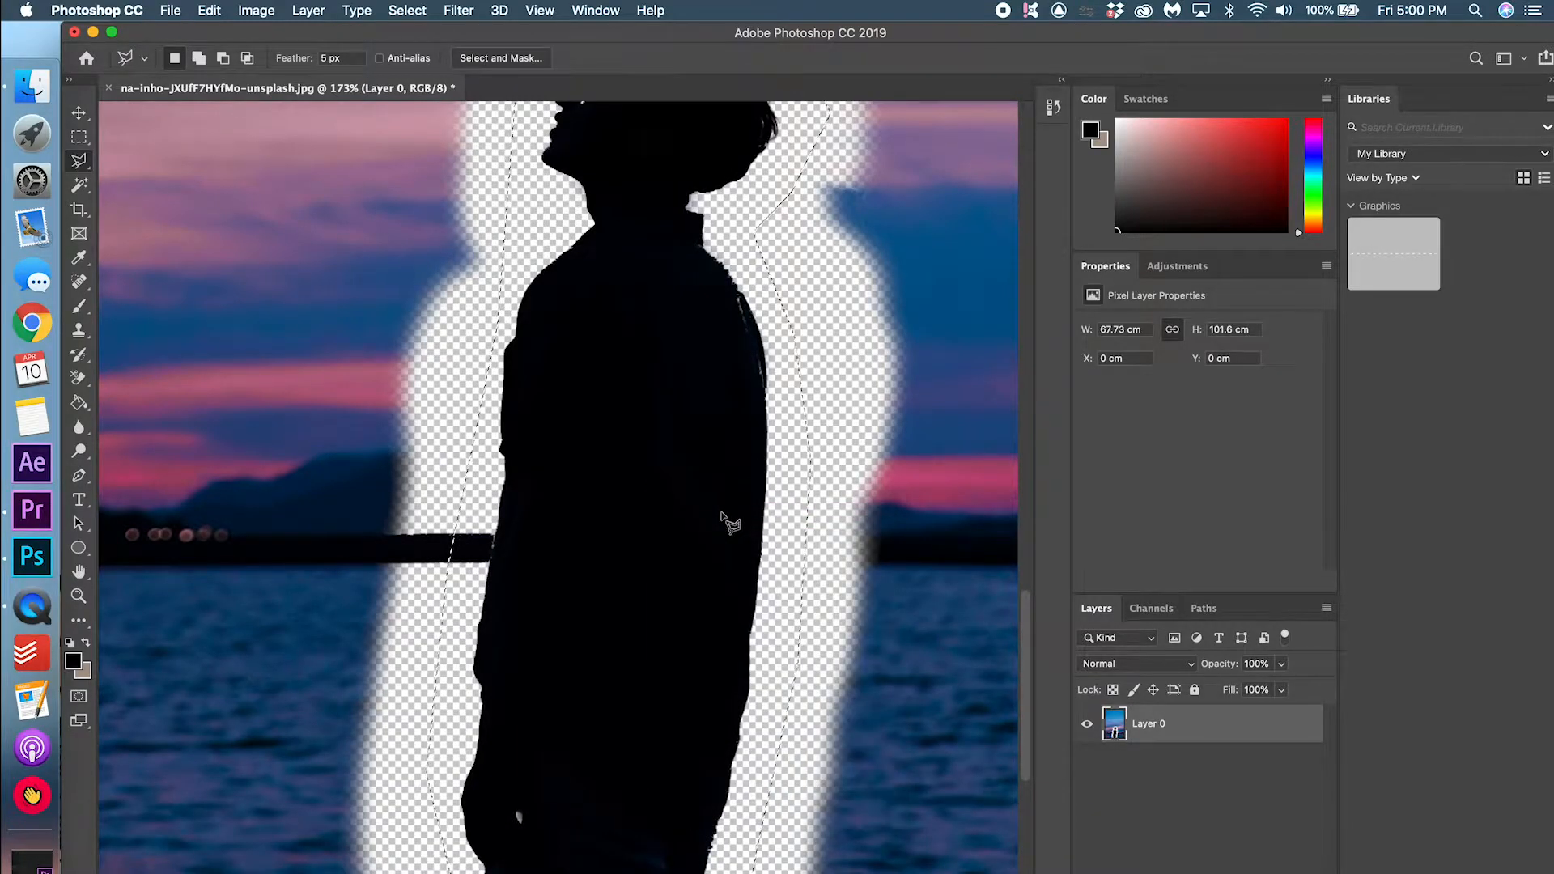
pyautogui.press('Delete')
pyautogui.press('super+d')
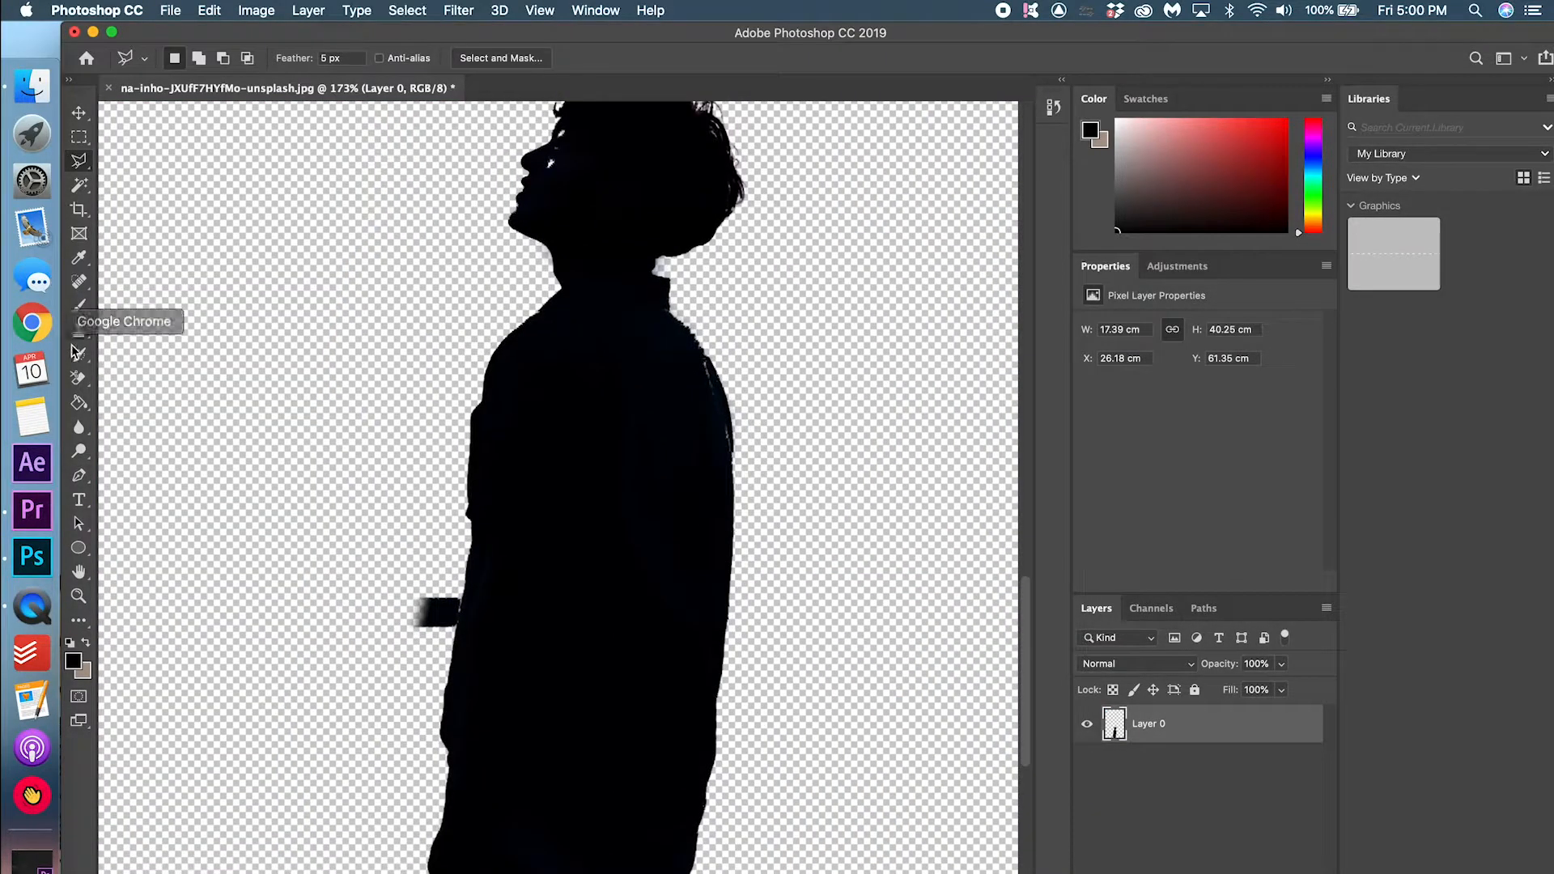
# Erase leftover fragments with a smaller eraser, fill gaps with black, and fit the silhouette in view
pyautogui.rightClick(78, 378)
pyautogui.click(135, 374)
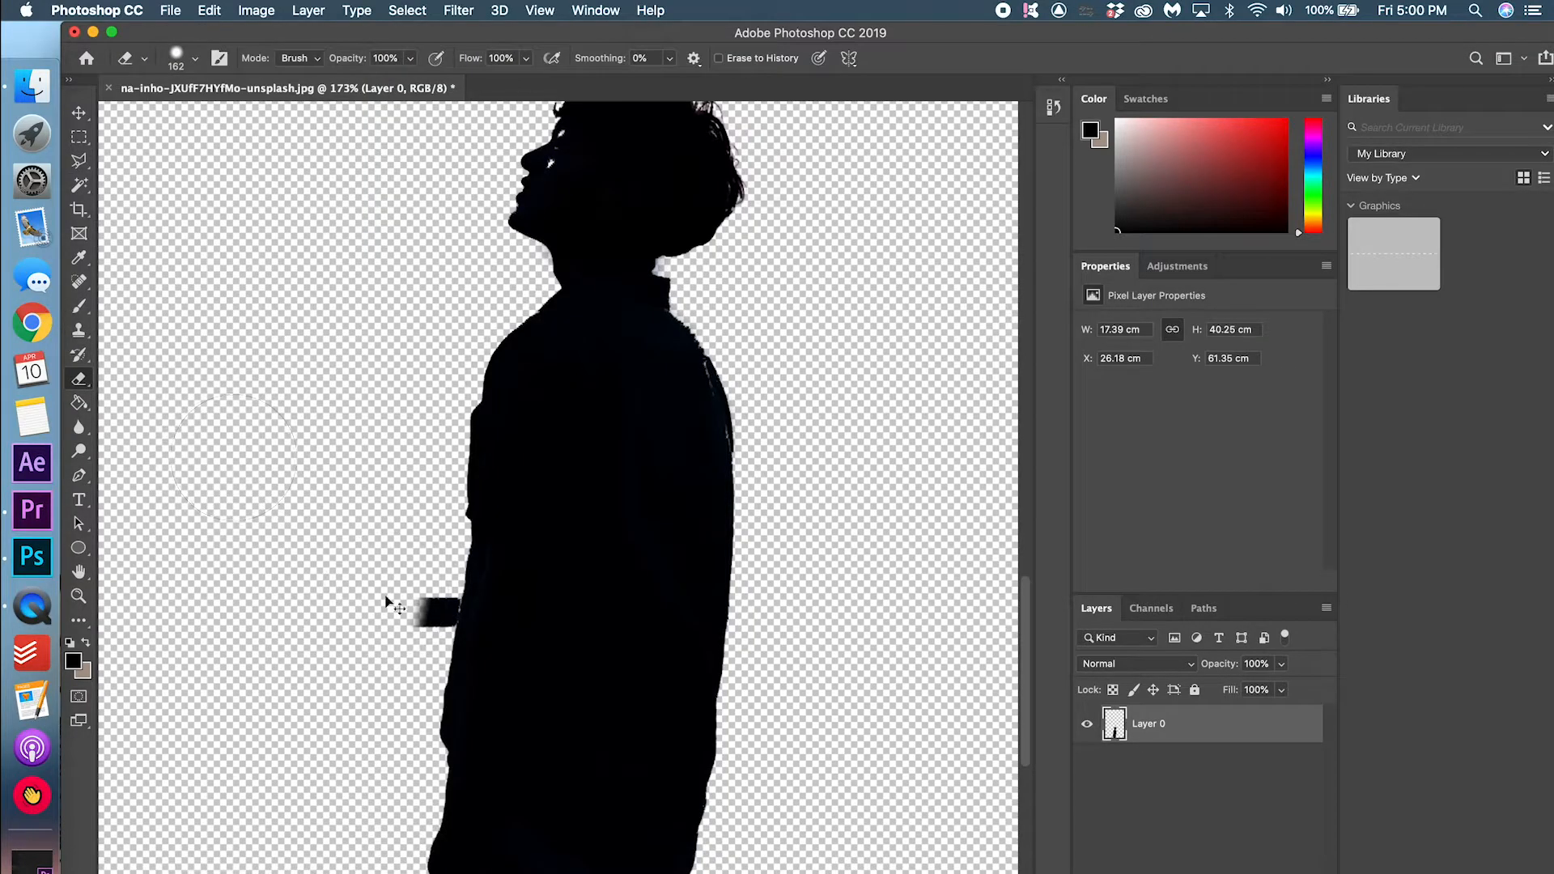
pyautogui.scroll(4, 389, 604)
pyautogui.moveTo(365, 534)
pyautogui.mouseDown()
pyautogui.moveTo(280, 522)
pyautogui.moveTo(419, 523)
pyautogui.mouseUp()
pyautogui.rightClick(283, 515)
pyautogui.press('Return')
pyautogui.scroll(-3, 400, 595)
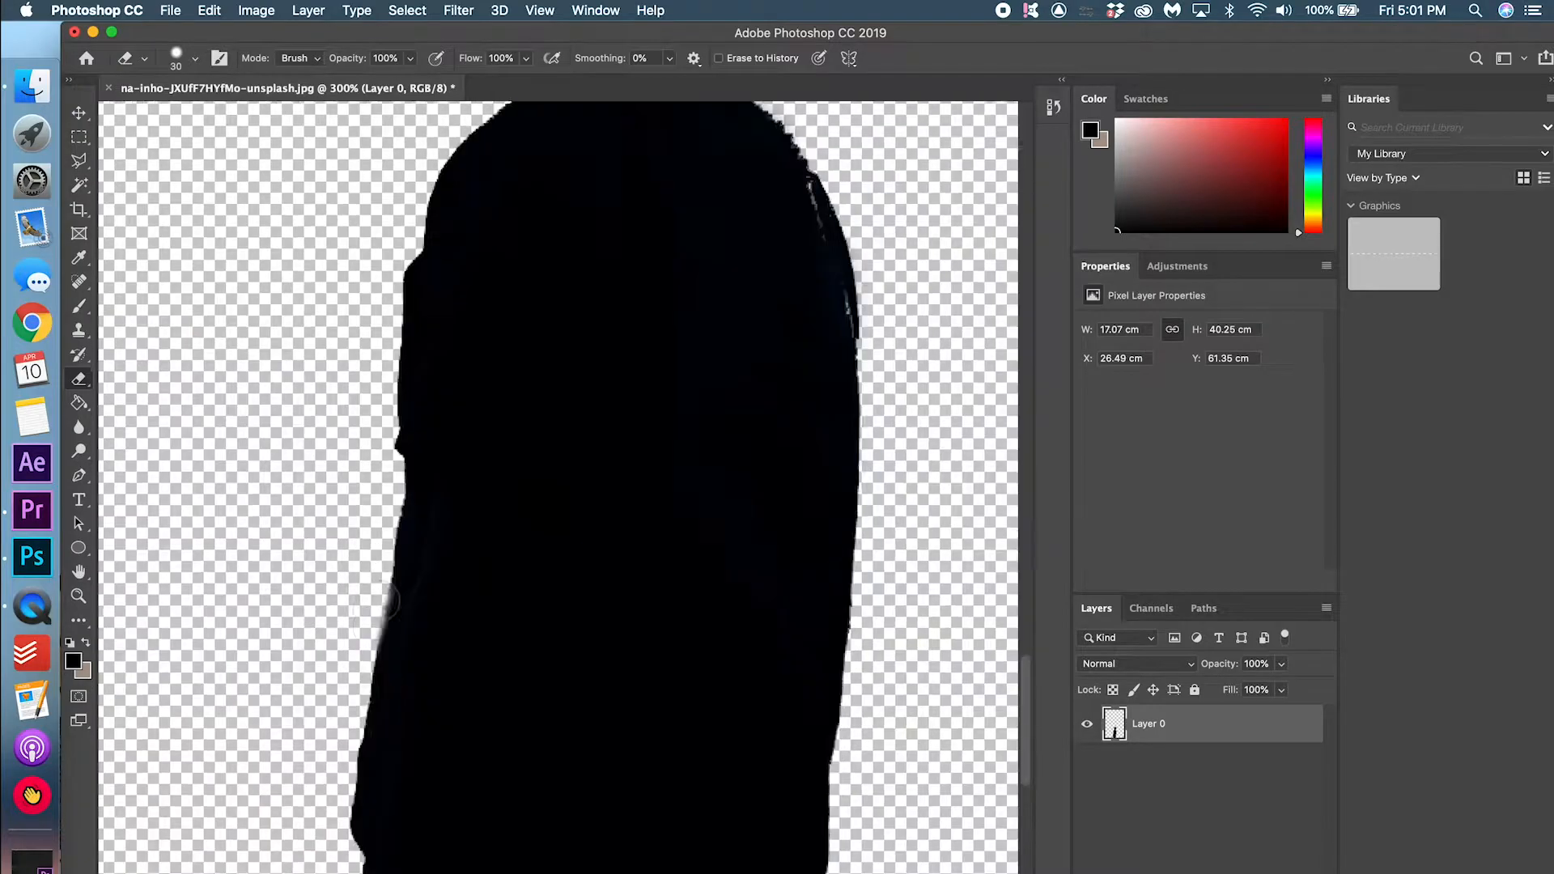
pyautogui.scroll(5, 387, 602)
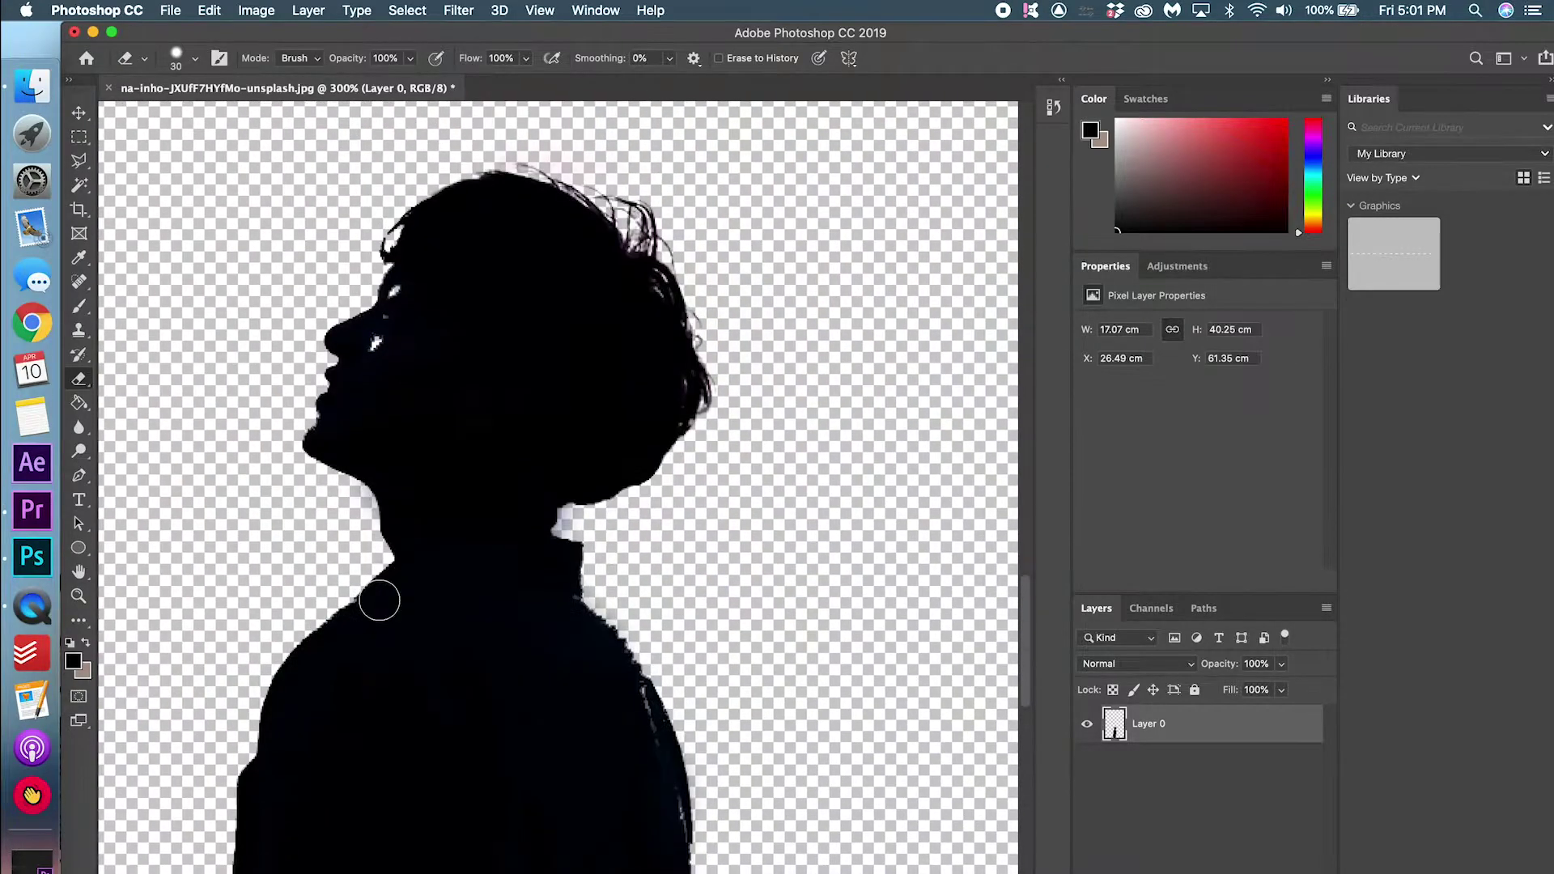
pyautogui.click(80, 307)
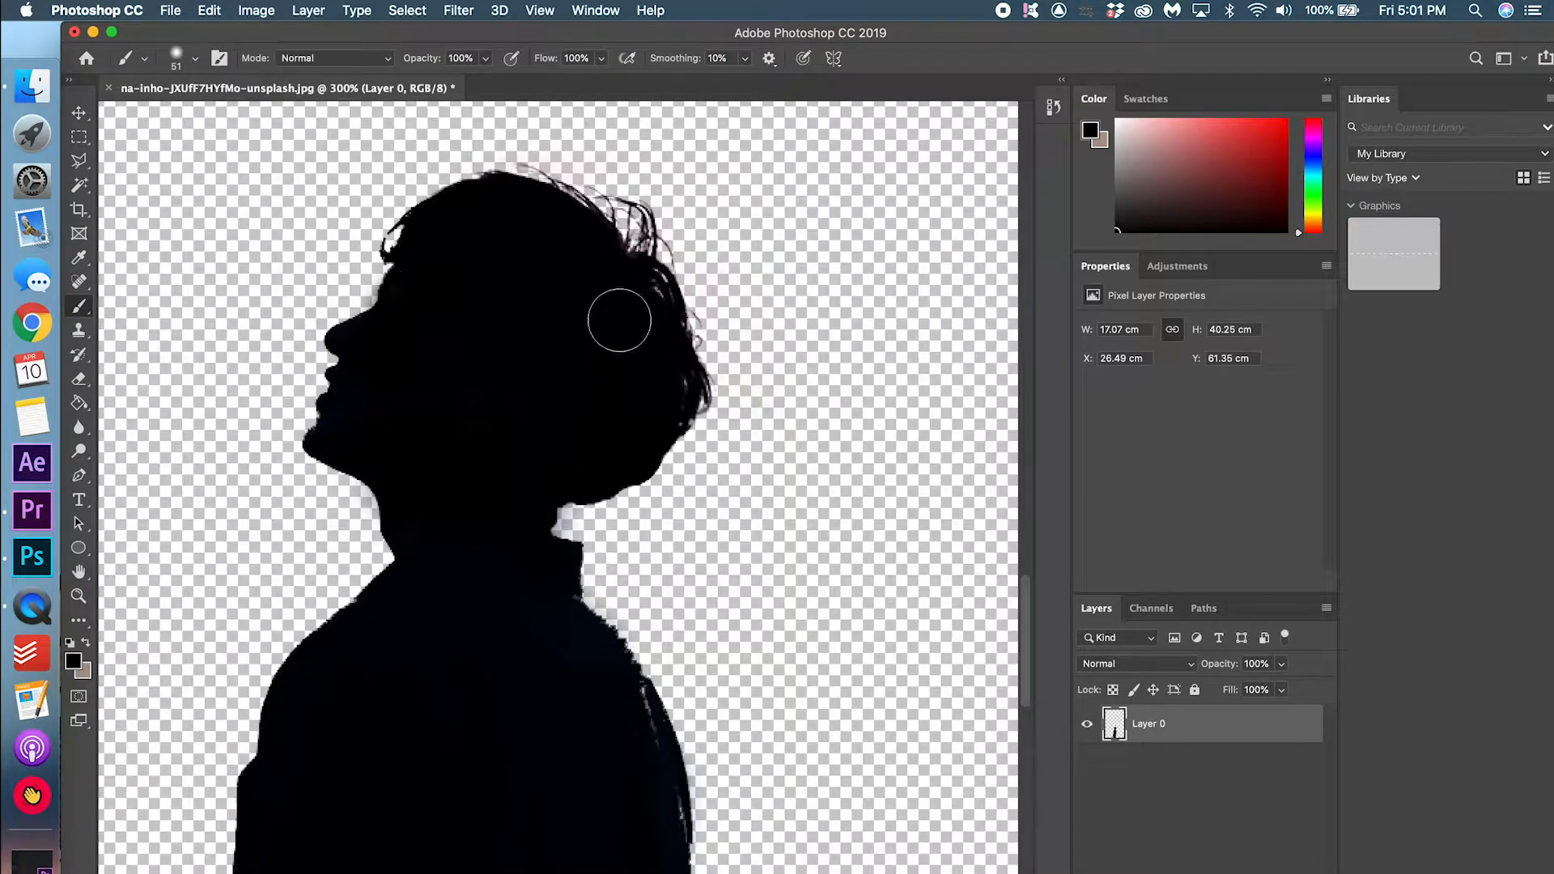
pyautogui.scroll(-5, 656, 487)
pyautogui.scroll(-5, 655, 486)
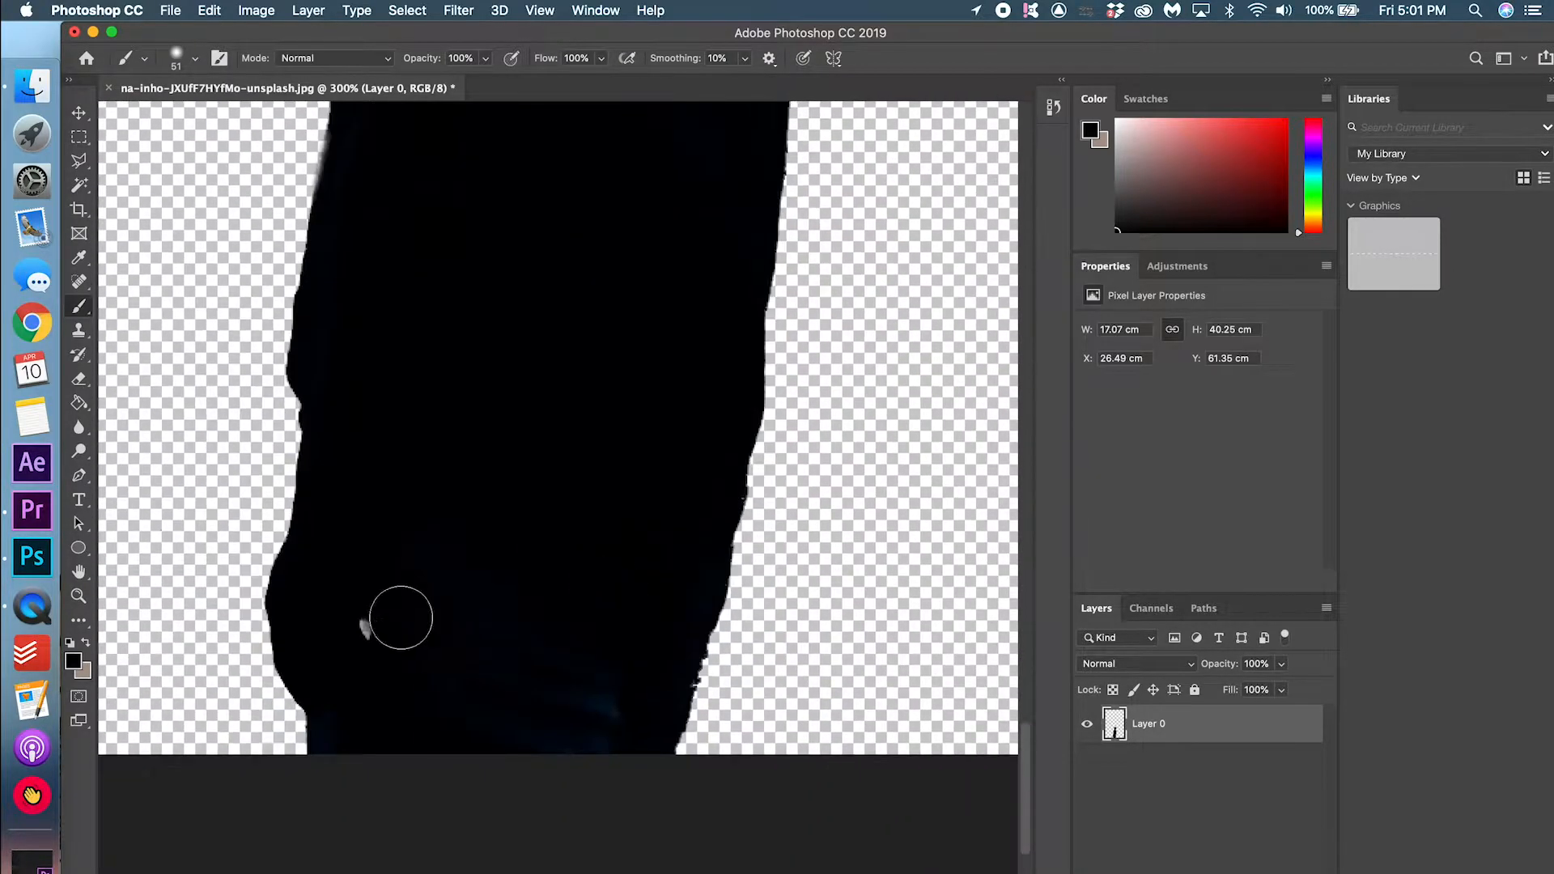
pyautogui.press('super+minus')
pyautogui.press('v')
pyautogui.press('super+0')
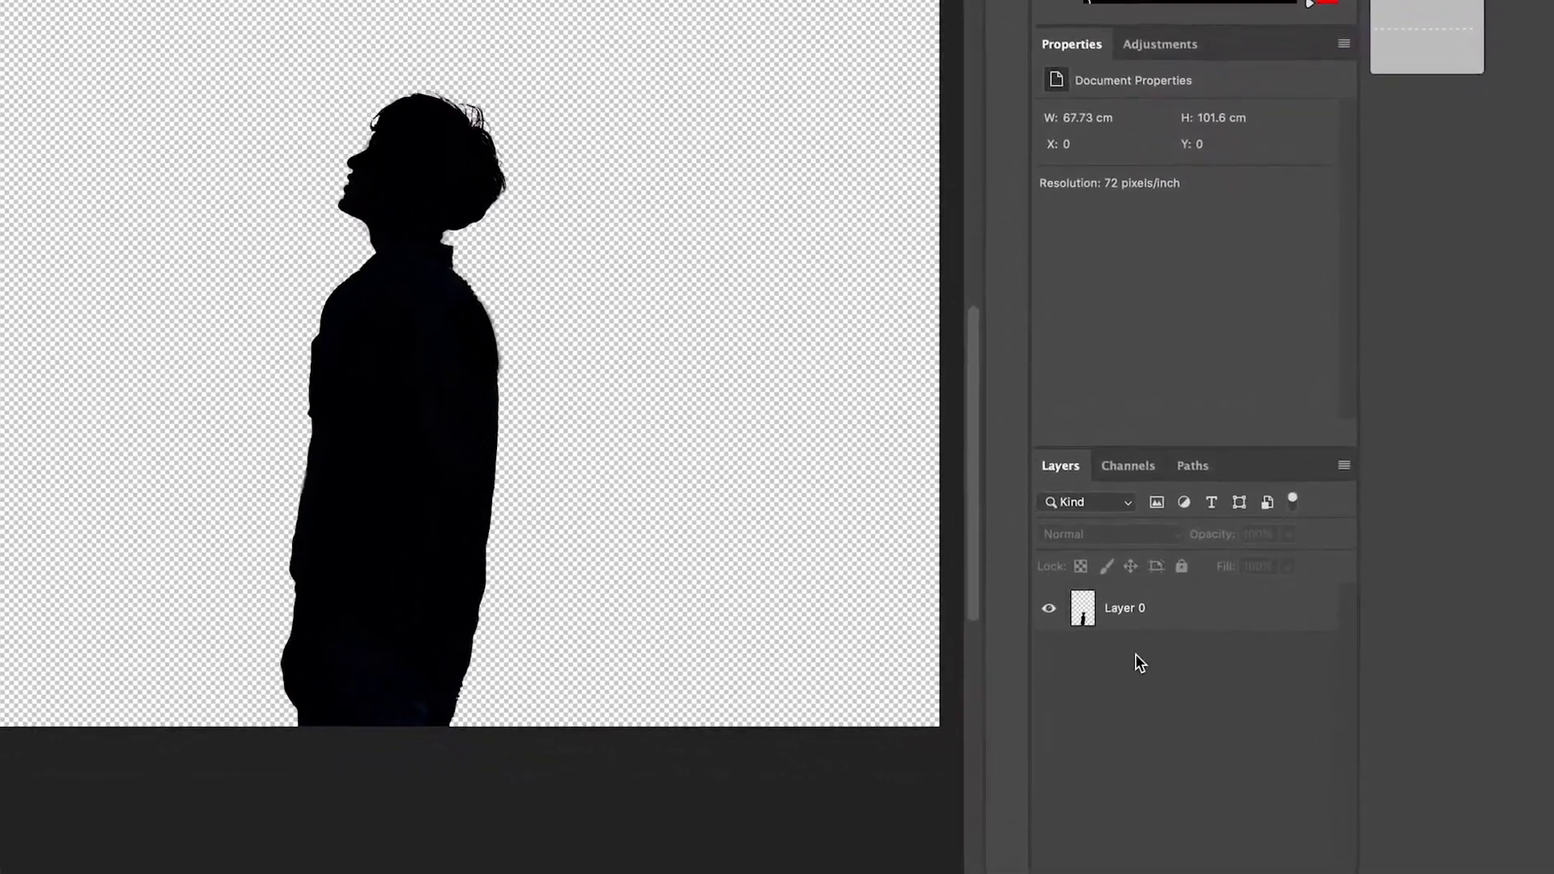
# Add a new Layer 1 beneath the silhouette and fill it with tan colour
pyautogui.click(1123, 607)
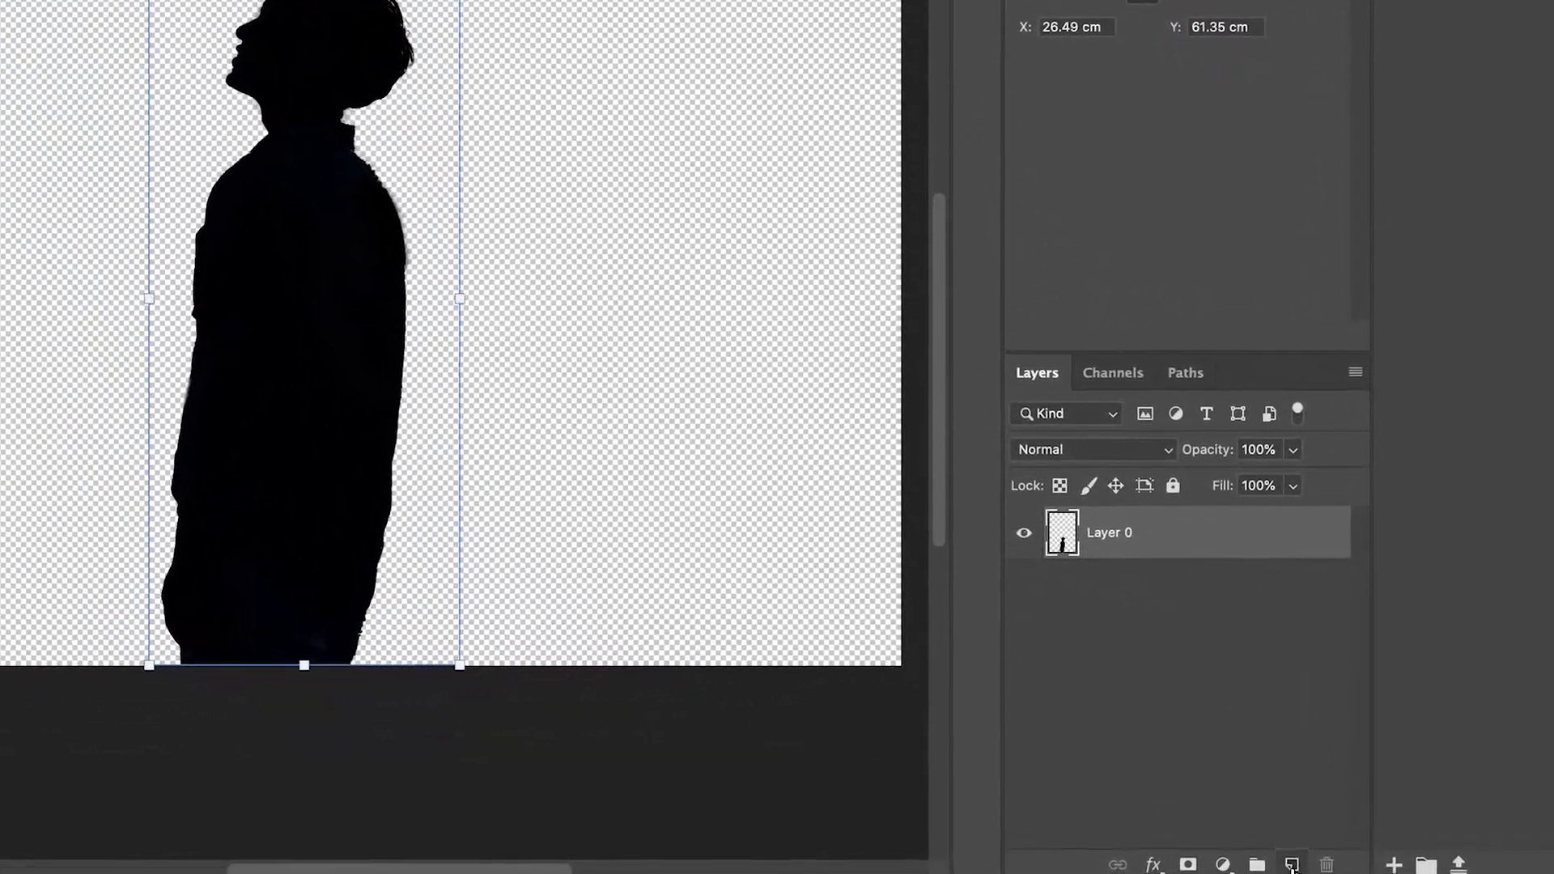
pyautogui.click(1263, 850)
pyautogui.moveTo(1180, 523); pyautogui.dragTo(1181, 674)
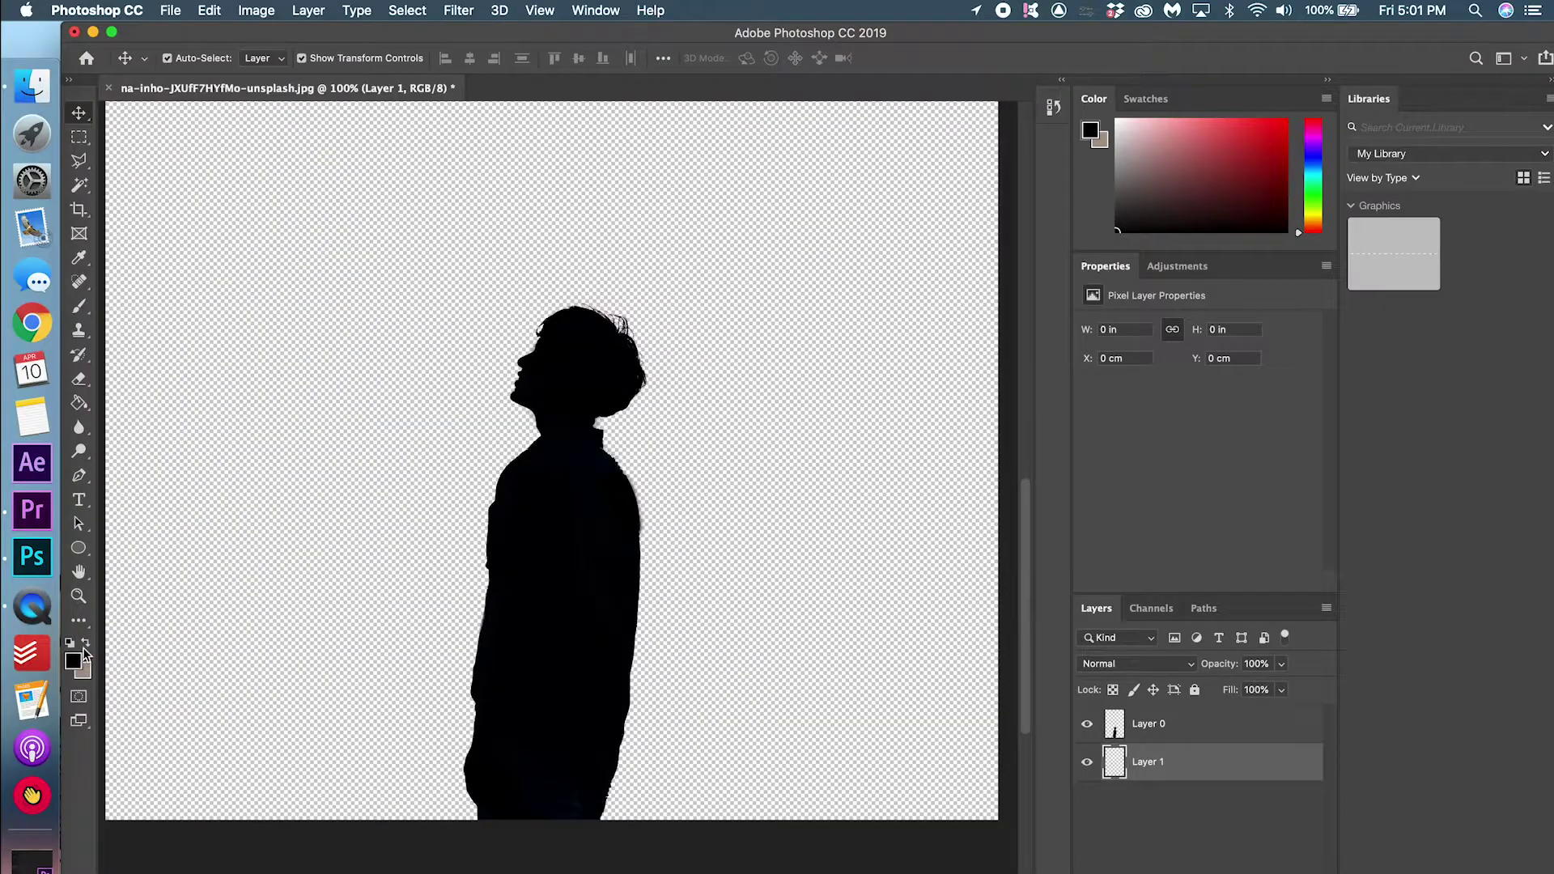
pyautogui.press('x')
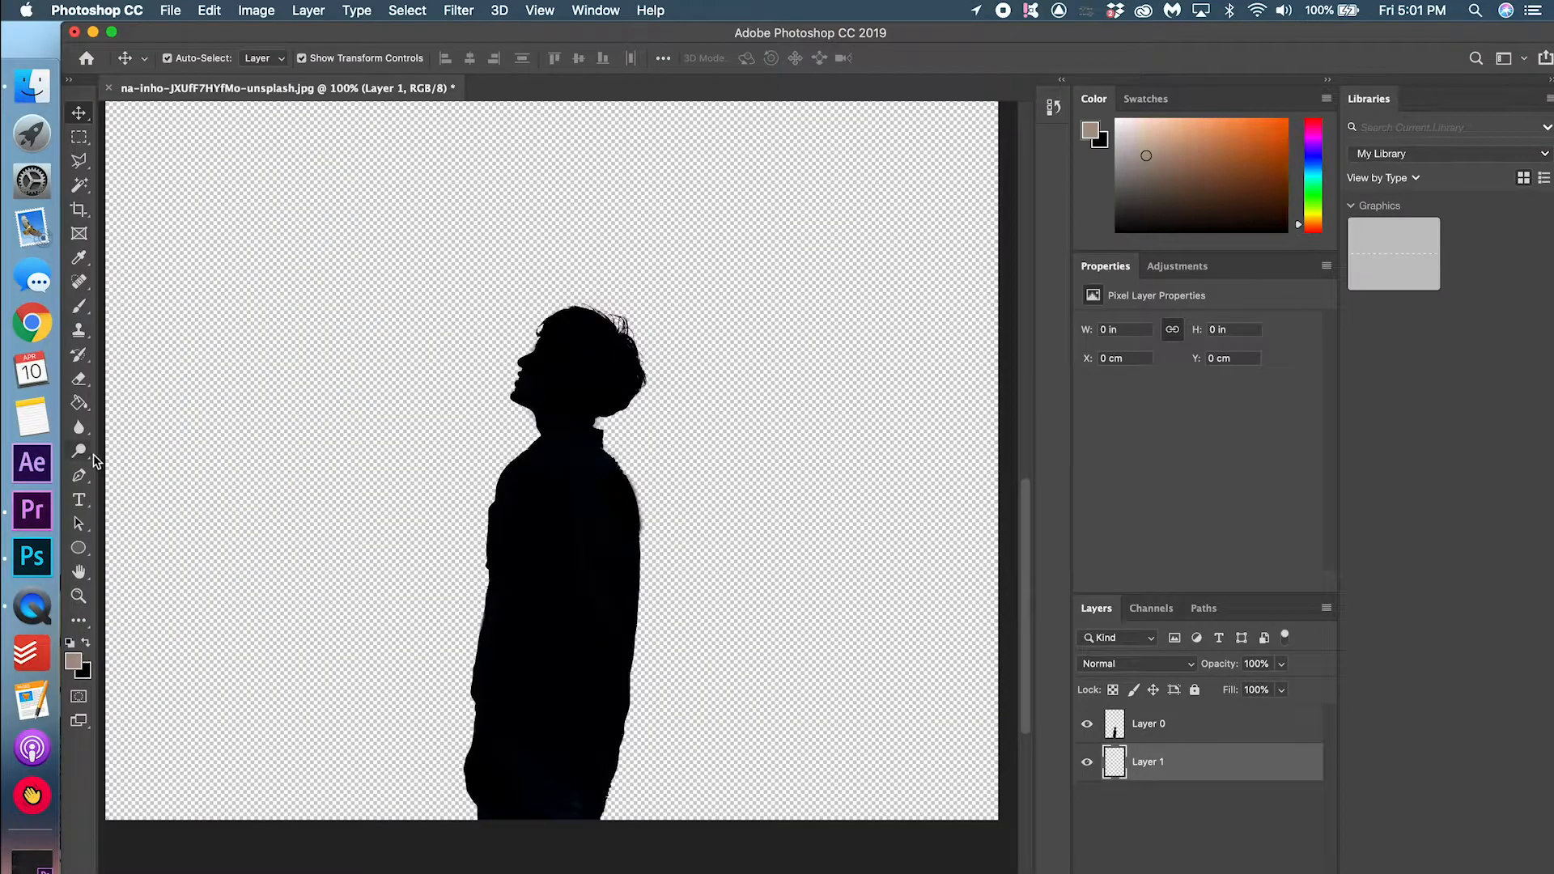
pyautogui.click(78, 405)
pyautogui.click(773, 357)
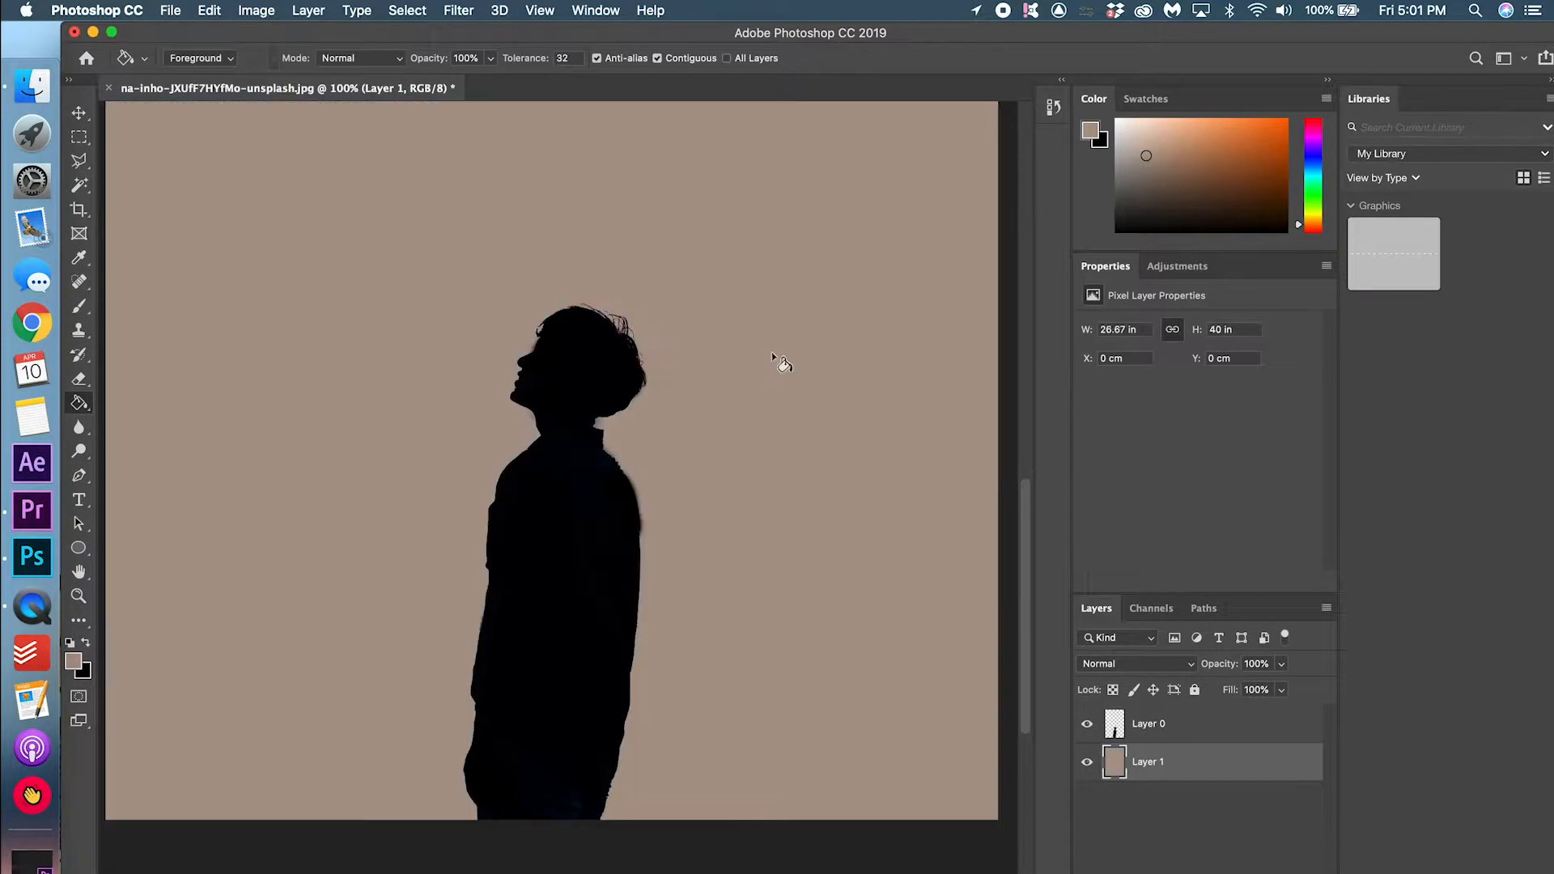
pyautogui.scroll(3, 677, 580)
pyautogui.scroll(3, 798, 471)
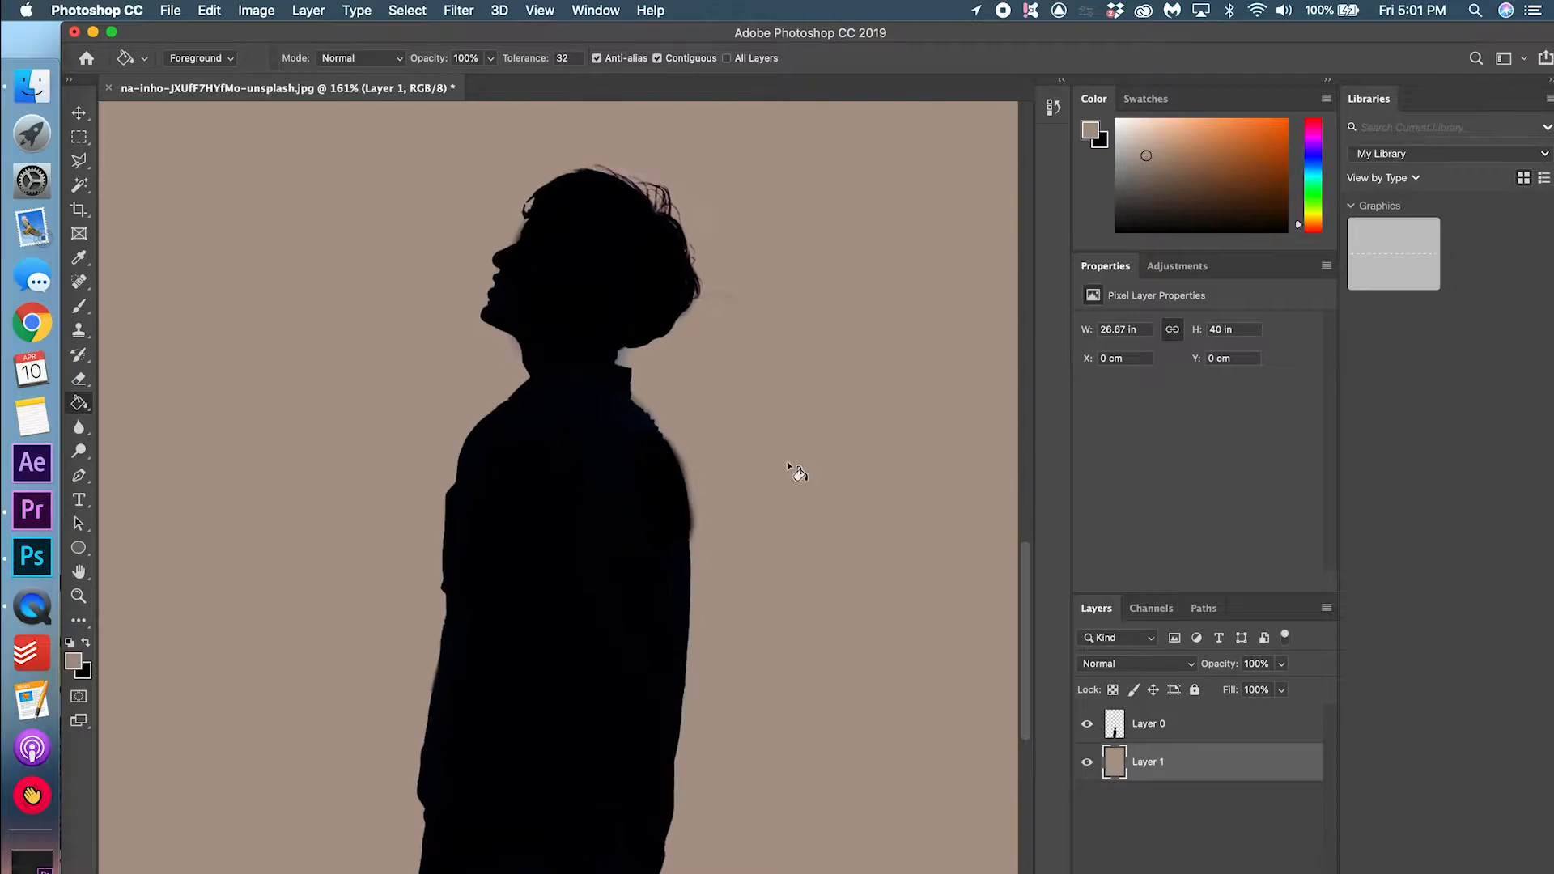
pyautogui.scroll(3, 801, 462)
pyautogui.scroll(3, 729, 388)
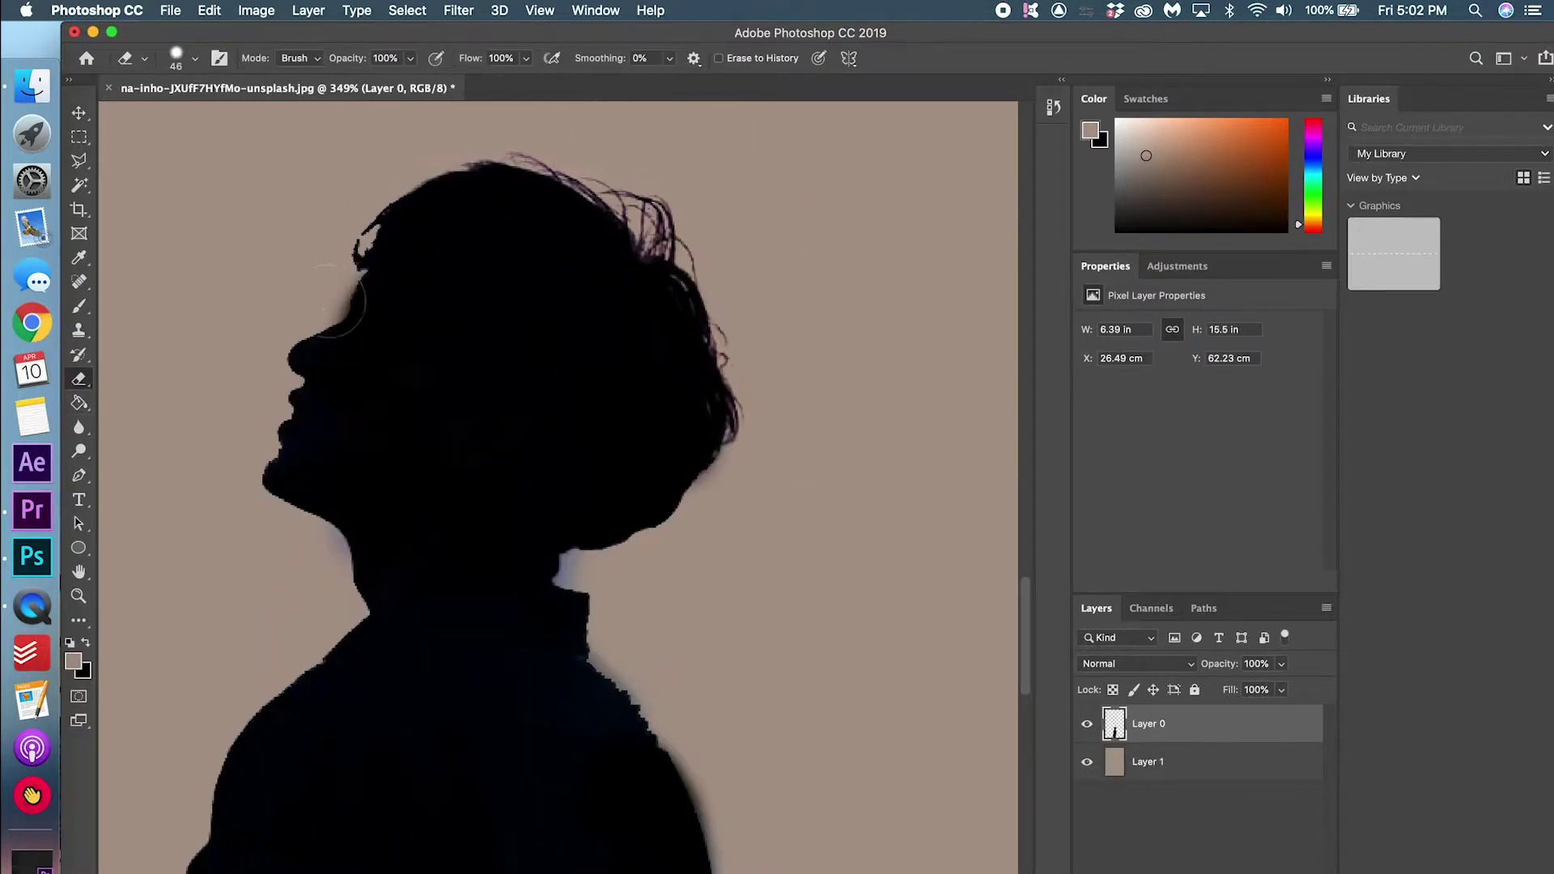
pyautogui.scroll(3, 607, 425)
# Clean the silhouette edges with a progressively smaller eraser, then hide the tan layer
pyautogui.rightClick(195, 182)
pyautogui.press('Escape')
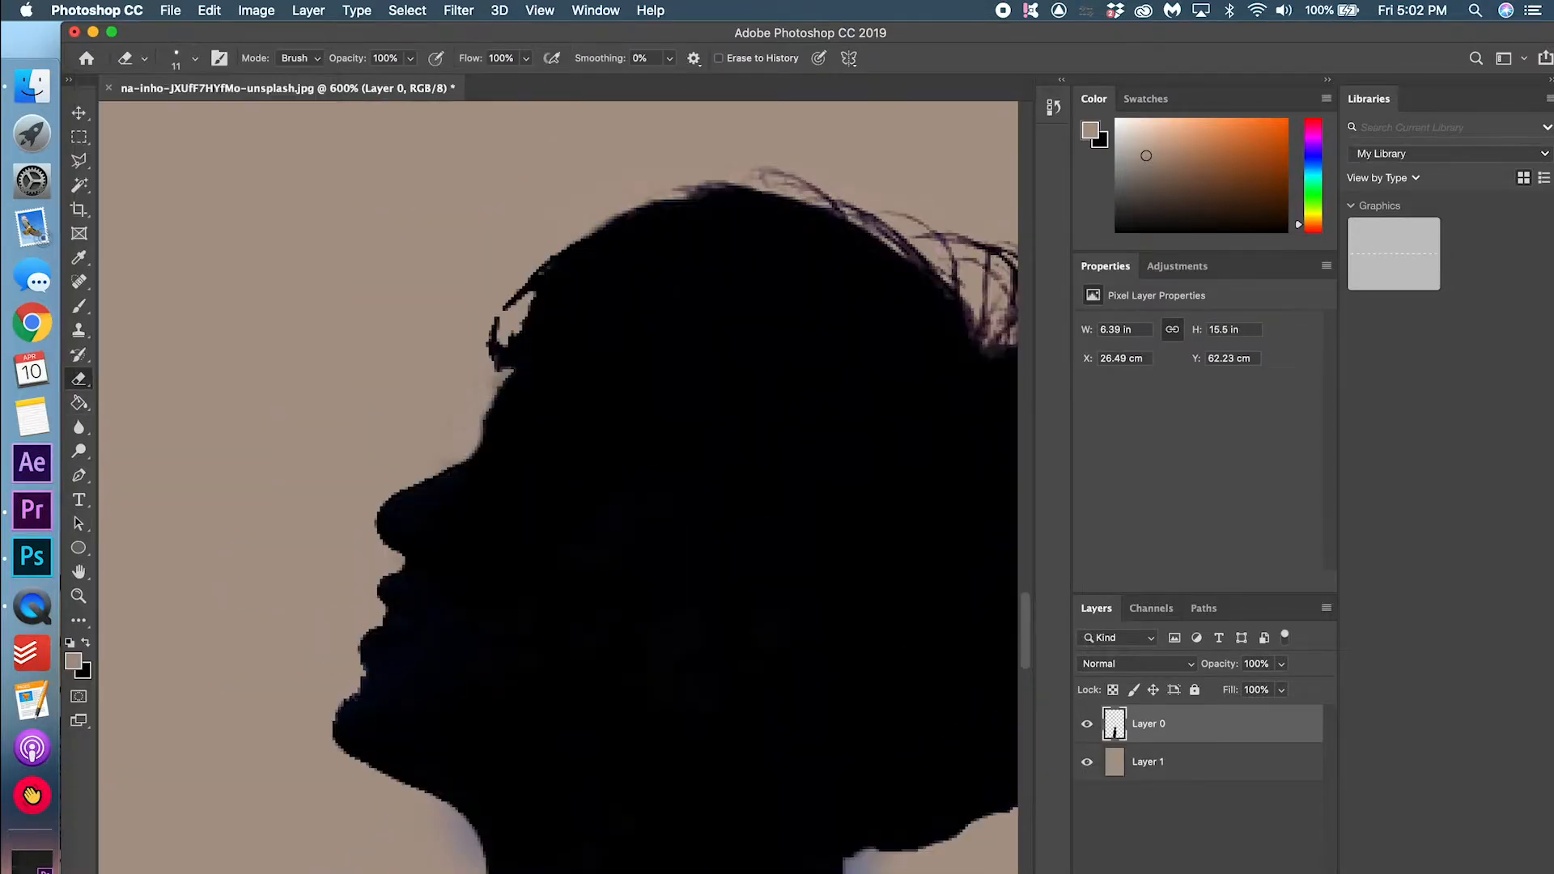
pyautogui.scroll(3, 607, 425)
pyautogui.rightClick(194, 182)
pyautogui.press('Escape')
pyautogui.scroll(-3, 607, 425)
pyautogui.rightClick(194, 182)
pyautogui.press('Escape')
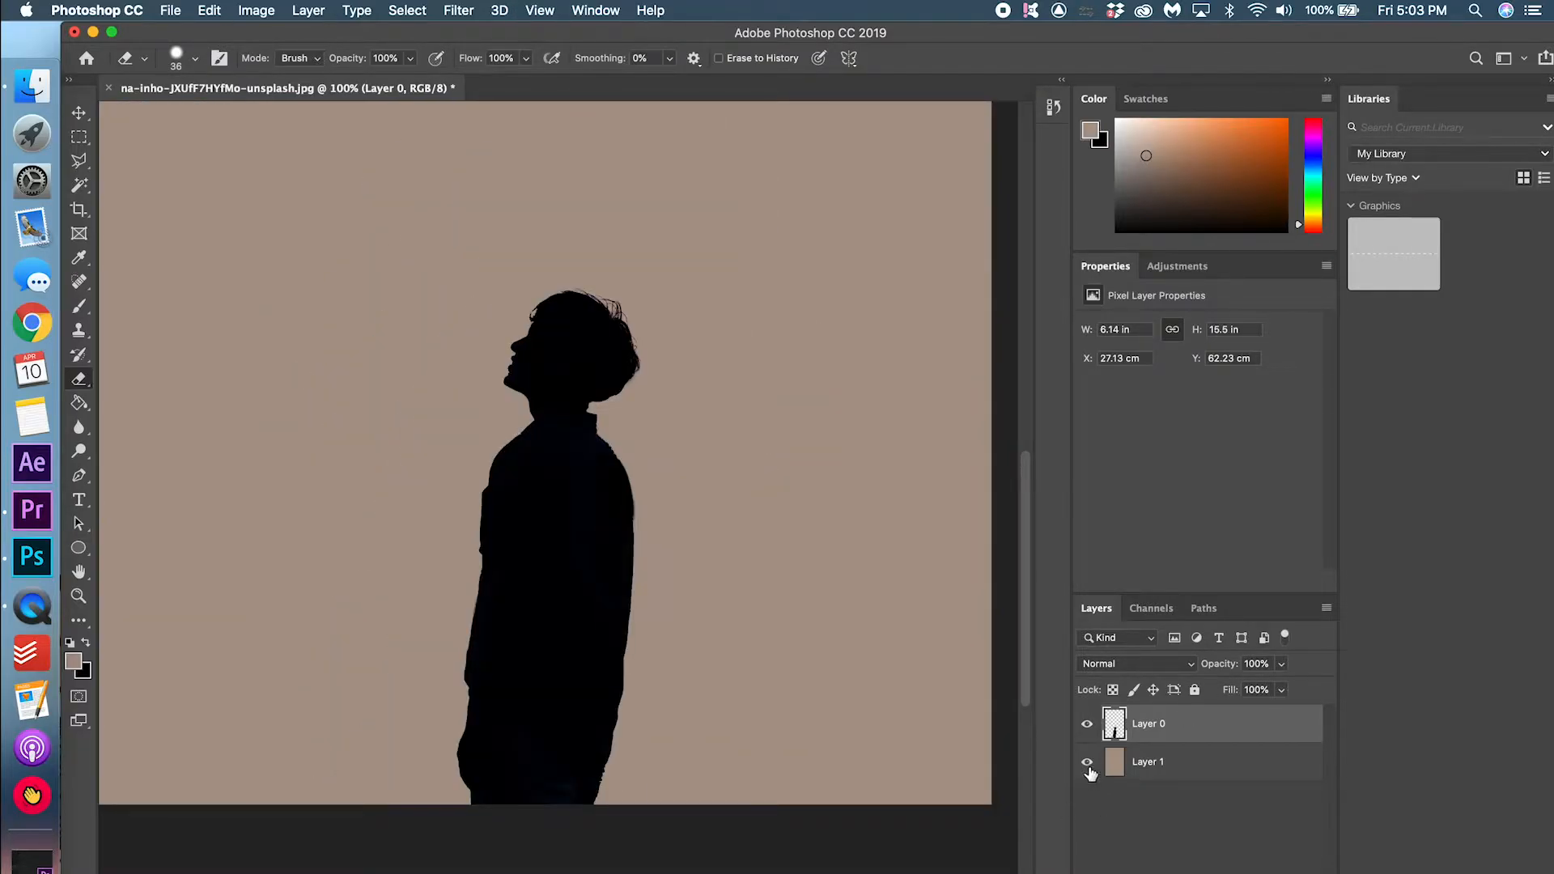
pyautogui.click(1091, 774)
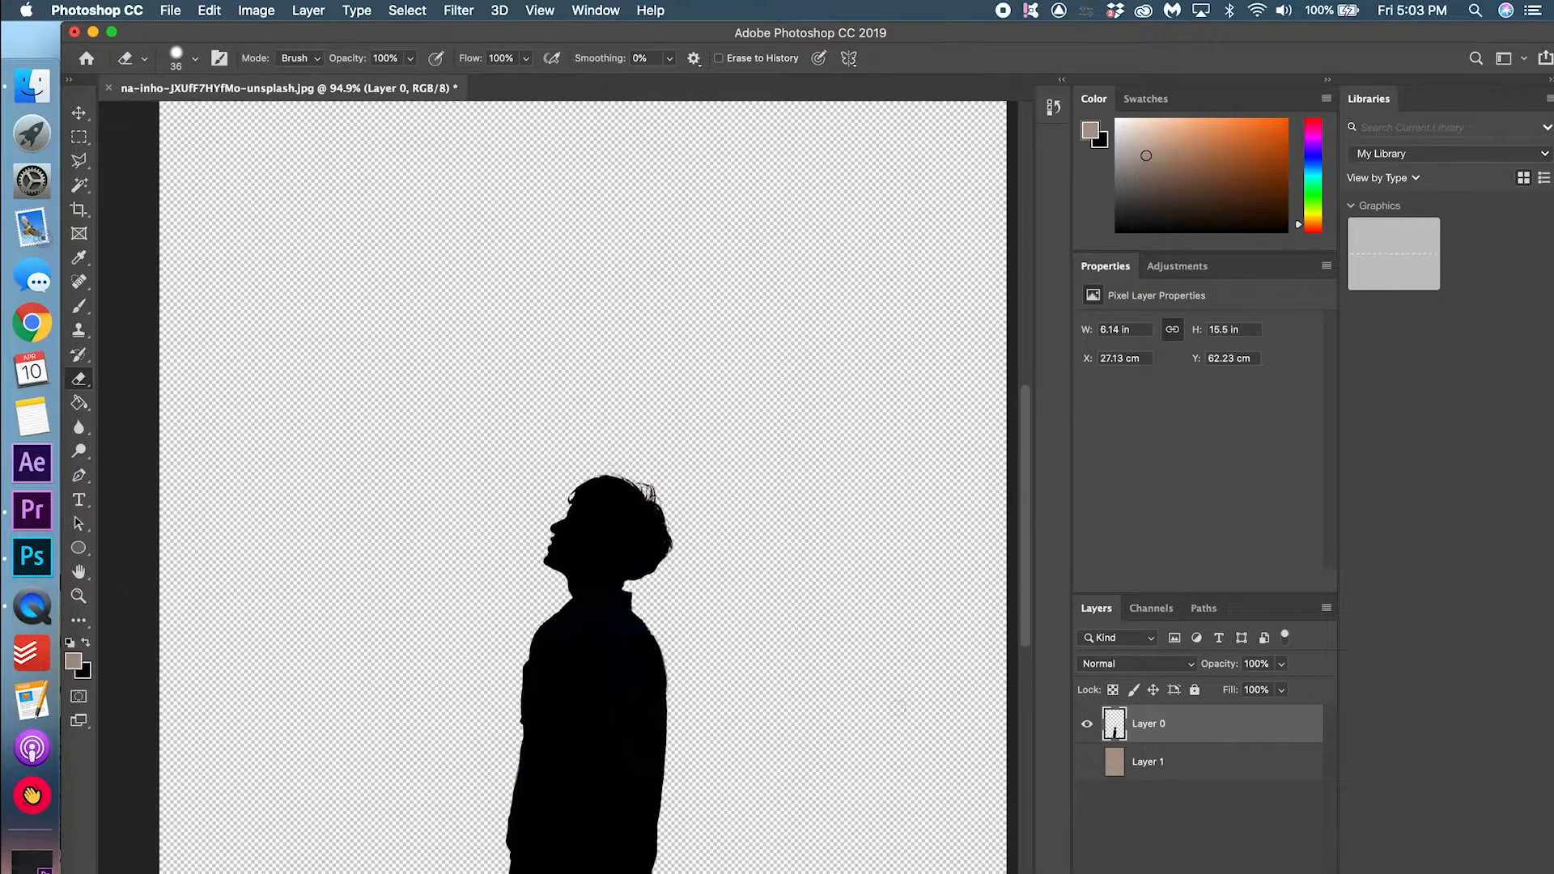
# Crop the canvas tightly around the figure and view it at full size
pyautogui.press('c')
pyautogui.moveTo(340, 109); pyautogui.dragTo(838, 867)
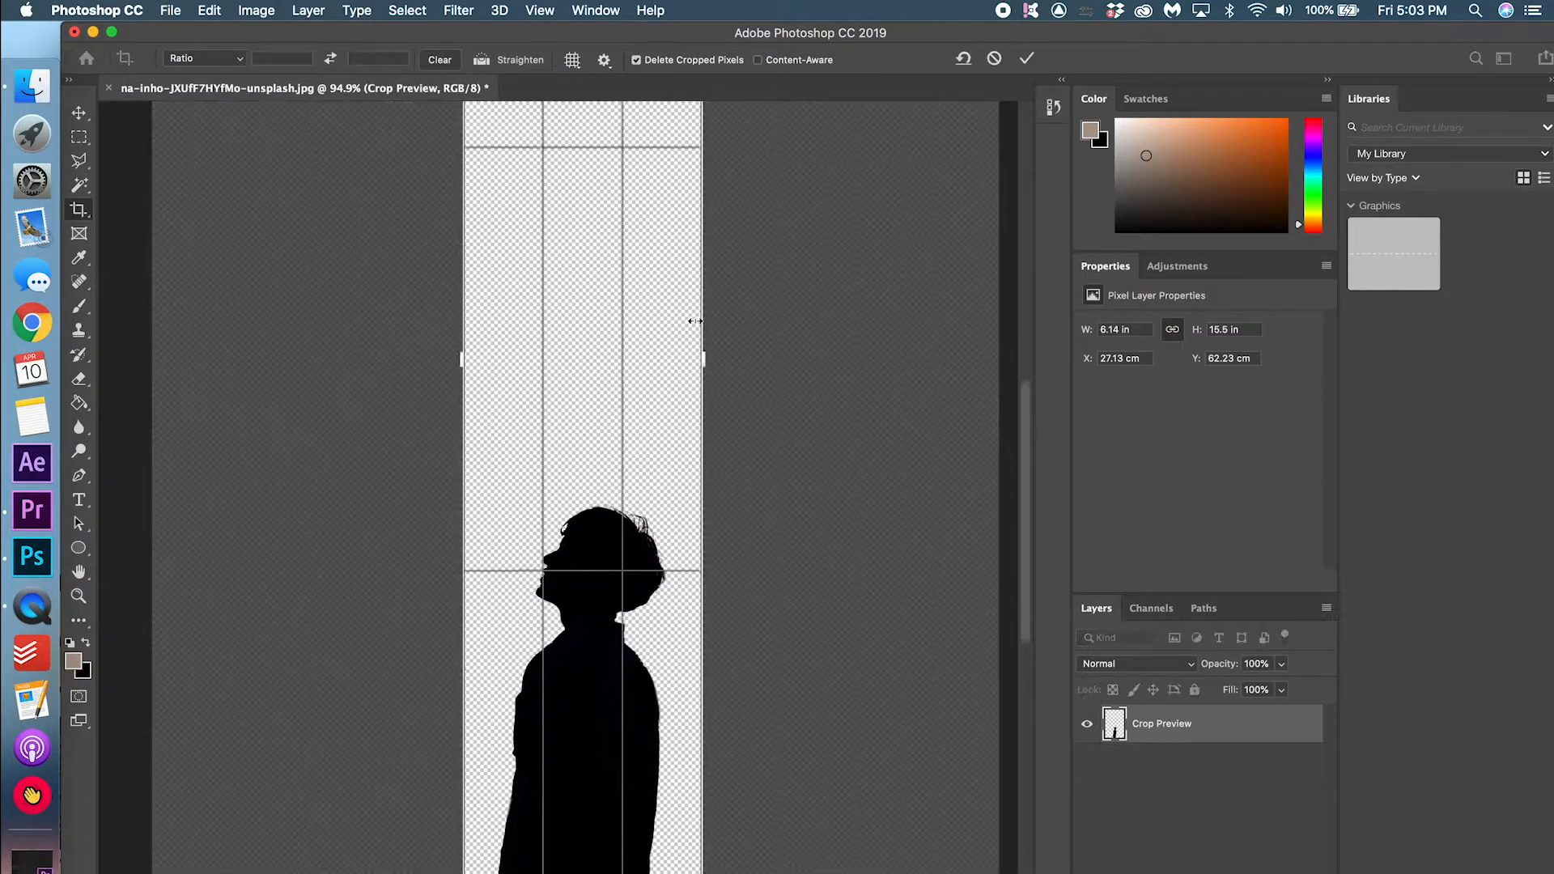
pyautogui.moveTo(633, 121); pyautogui.dragTo(633, 497)
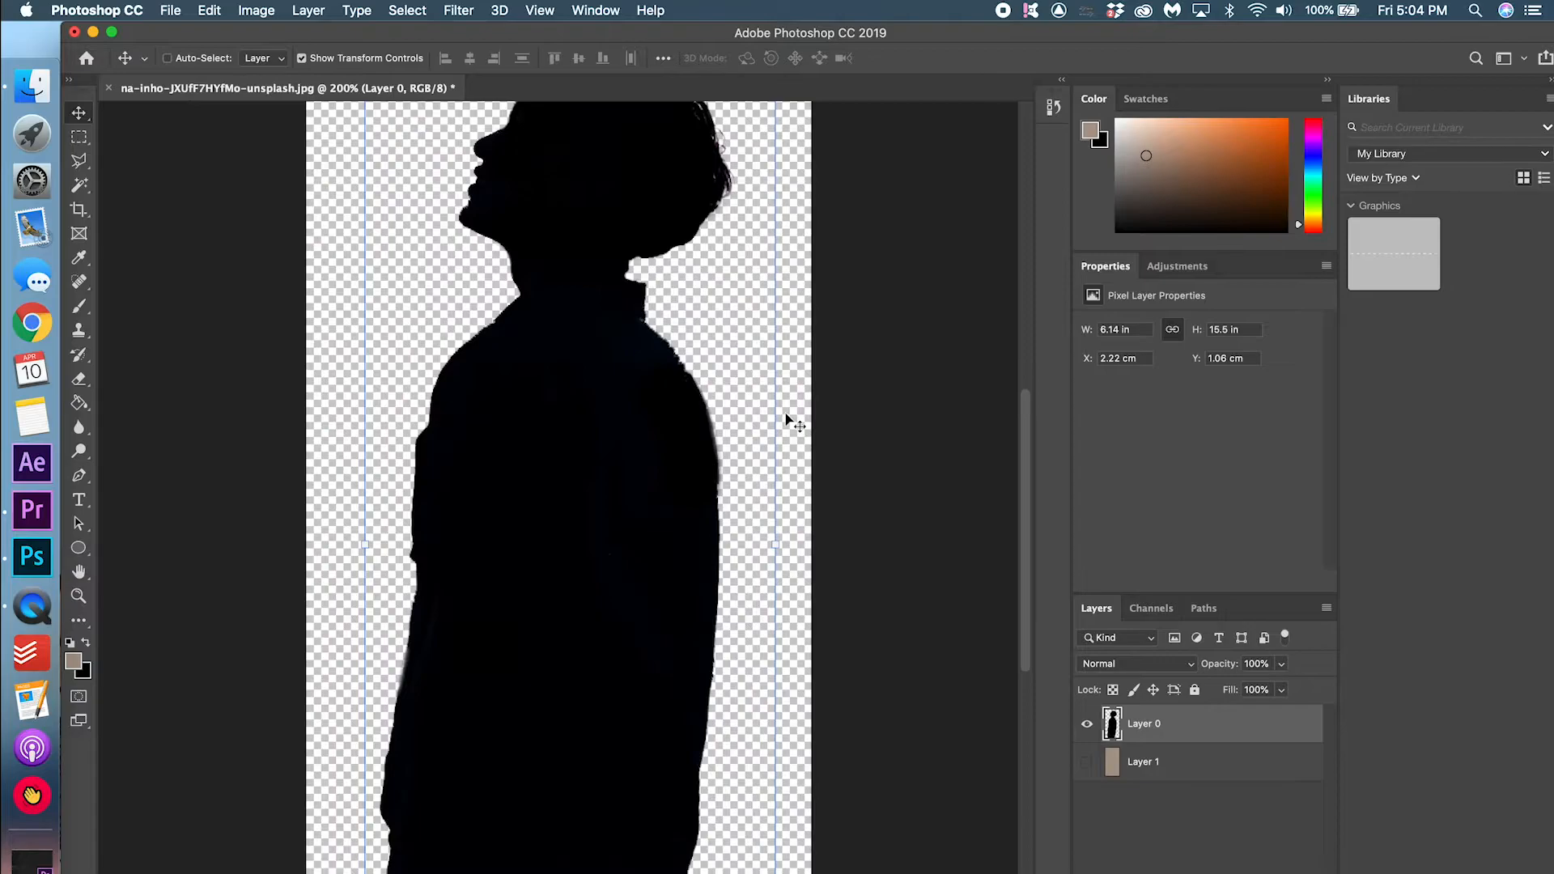
pyautogui.scroll(3, 790, 419)
pyautogui.scroll(8, 790, 419)
pyautogui.scroll(2, 789, 419)
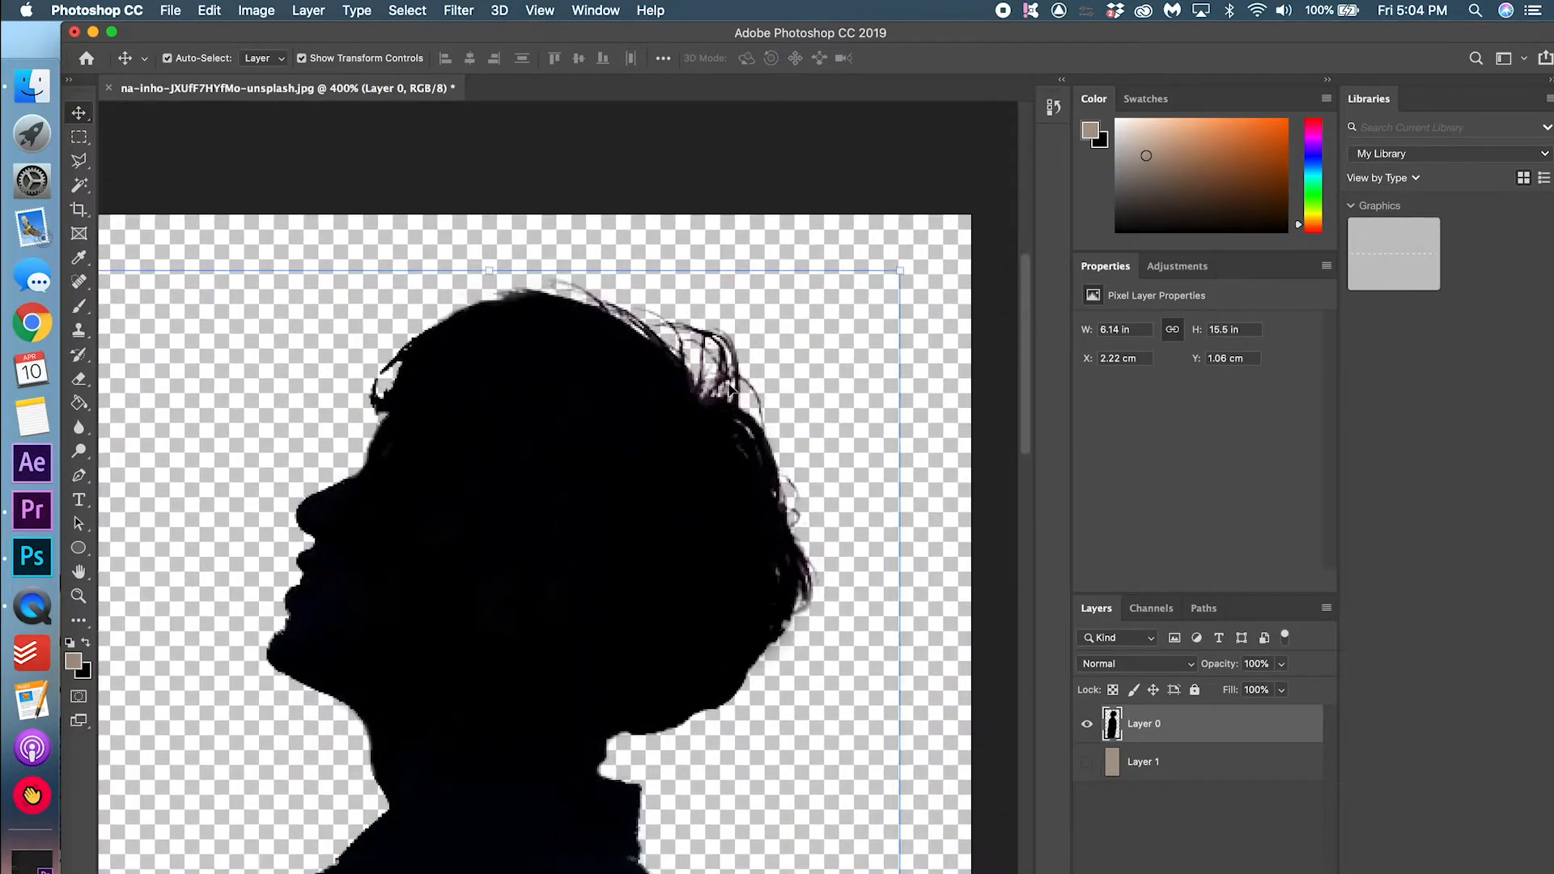
pyautogui.press('super+0')
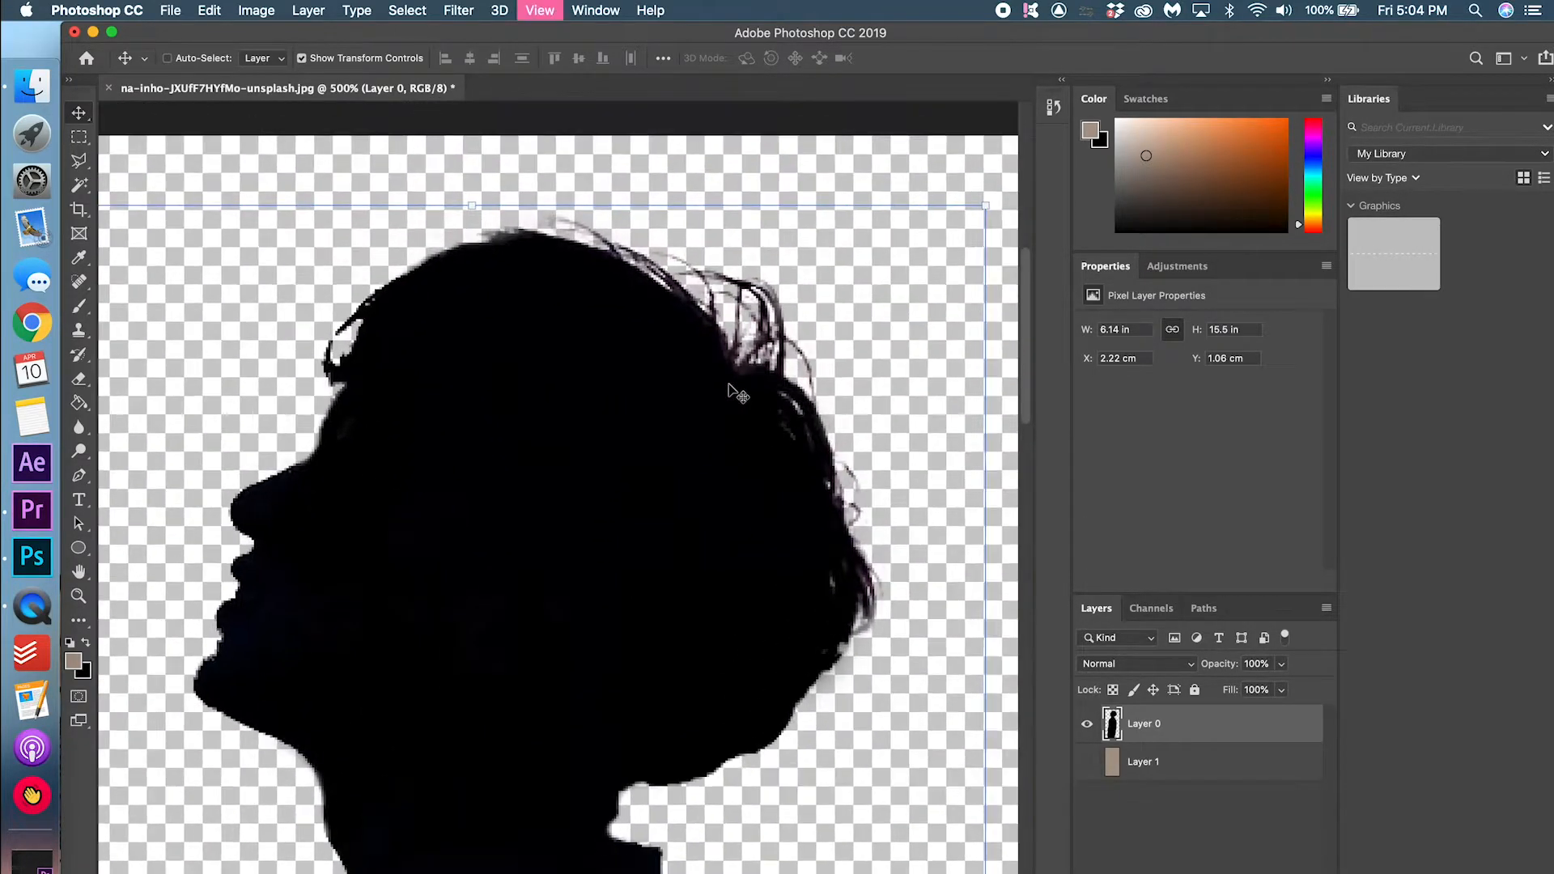
pyautogui.press('super+minus')
pyautogui.press('super+1')
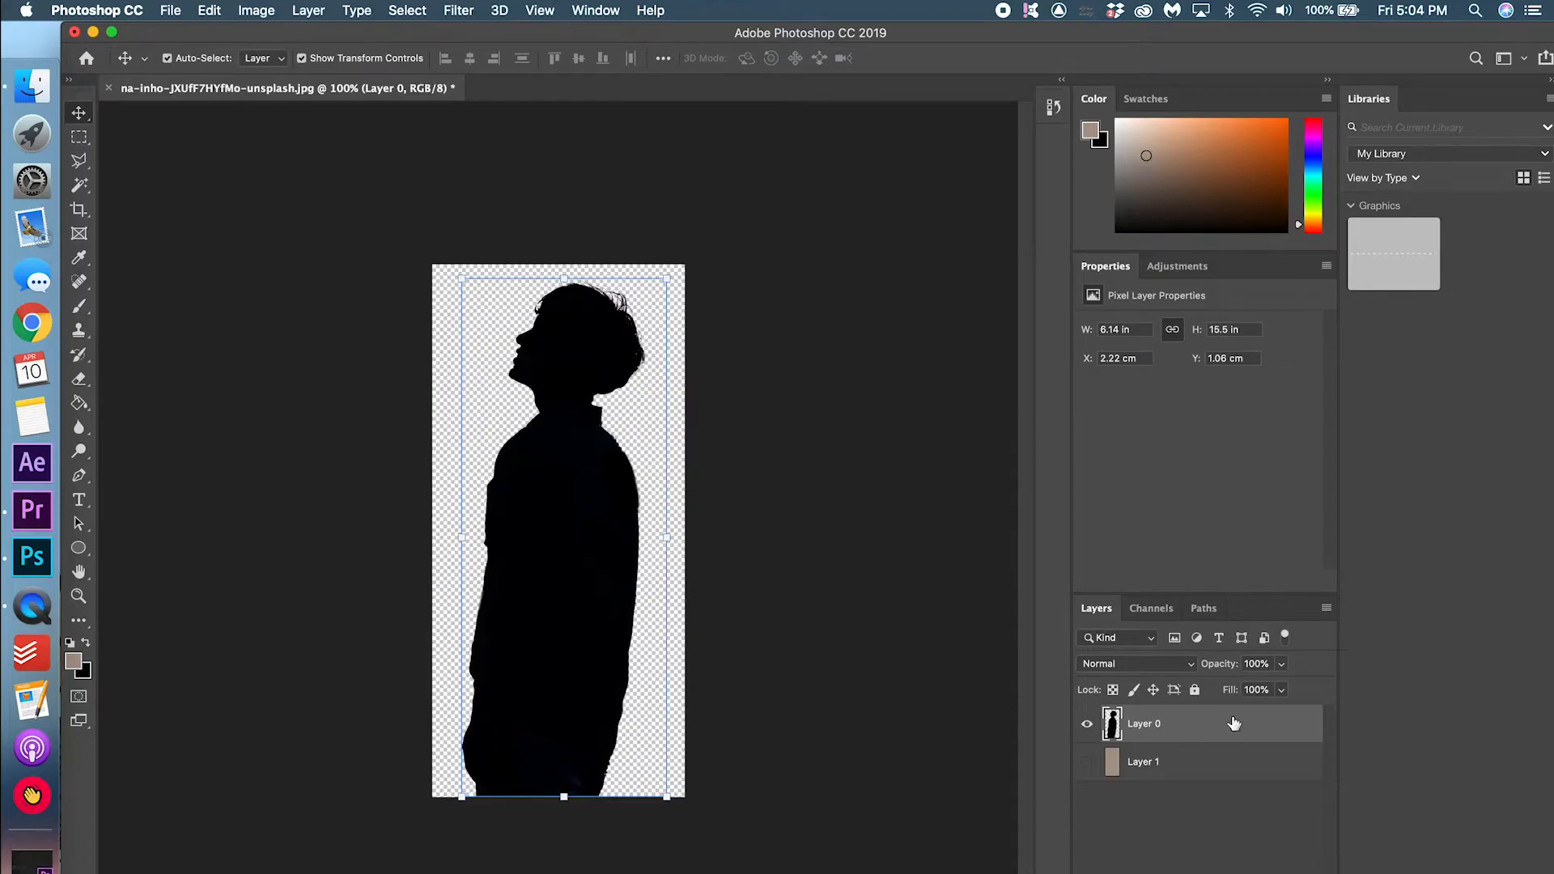
# Give Layer 0 a black #000000 Color Overlay so the silhouette is solid black
pyautogui.doubleClick(1187, 732)
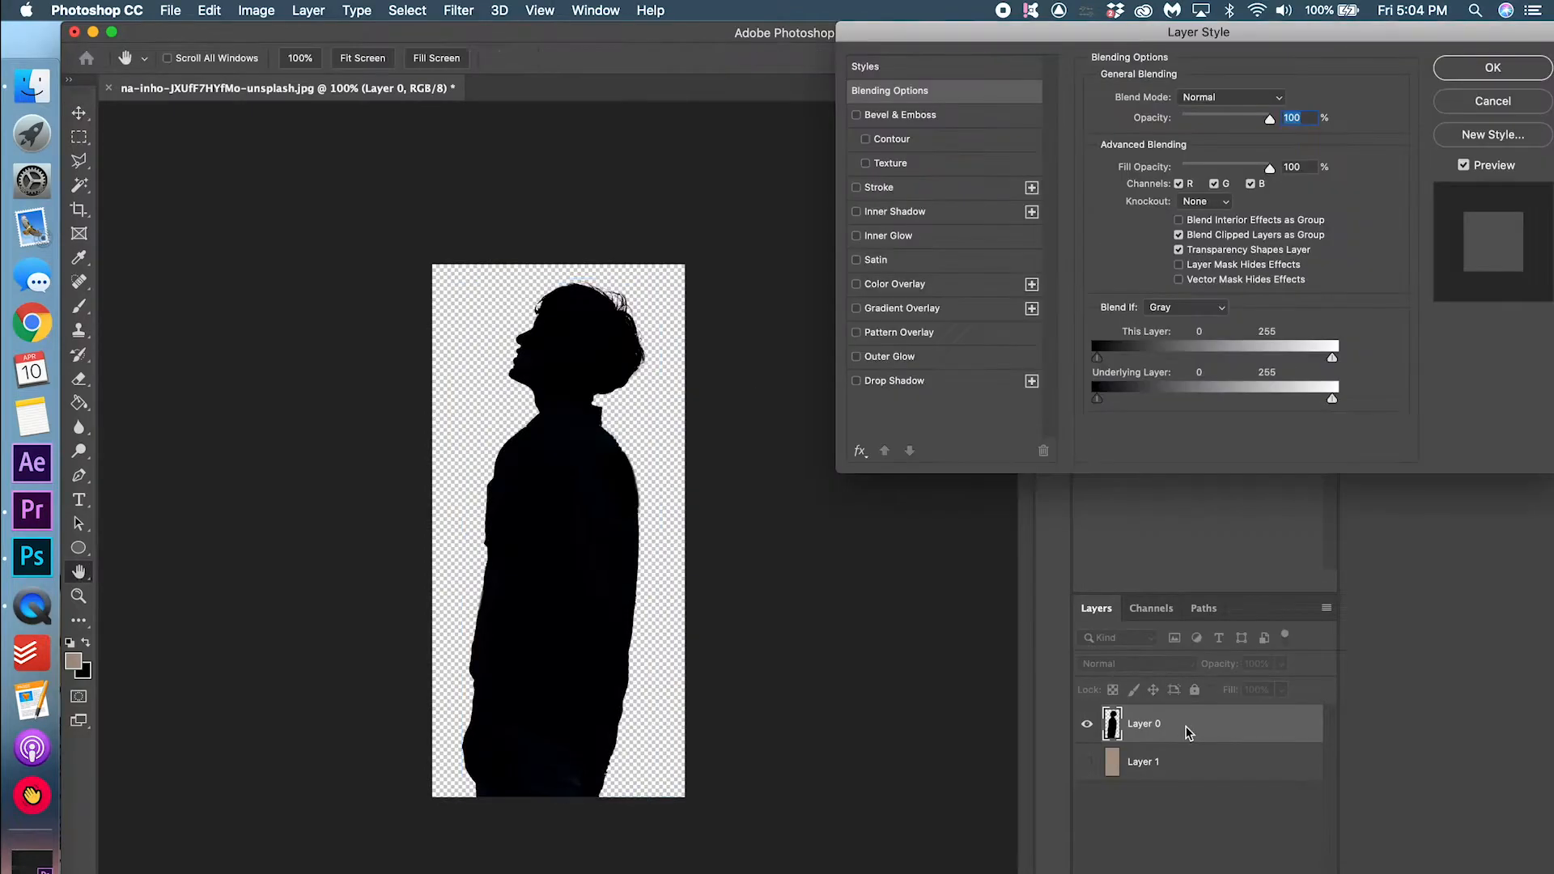
pyautogui.click(902, 292)
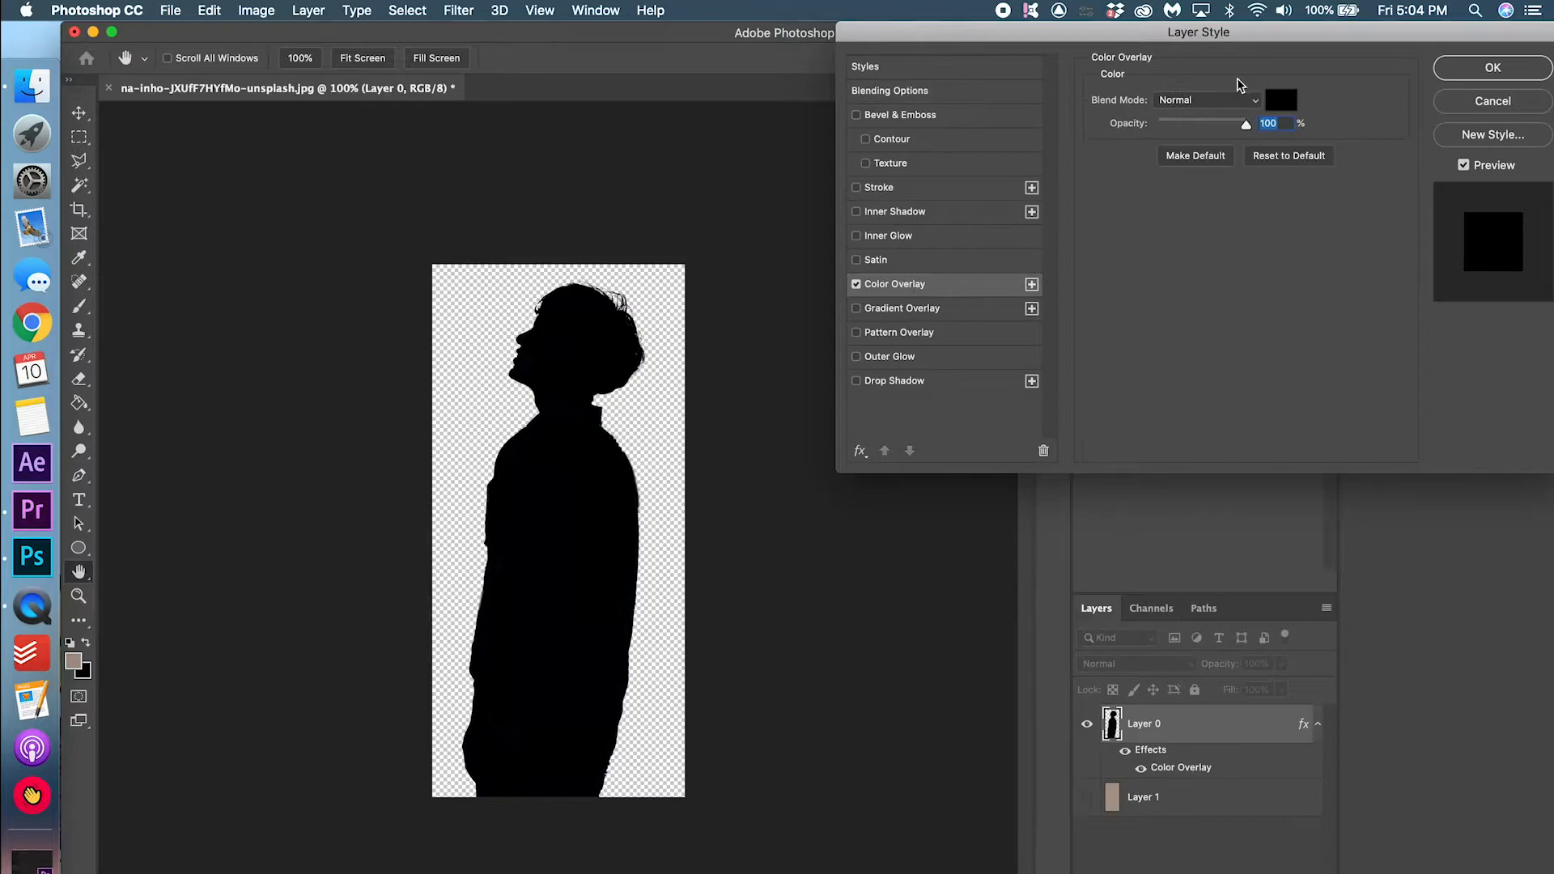
pyautogui.click(1284, 107)
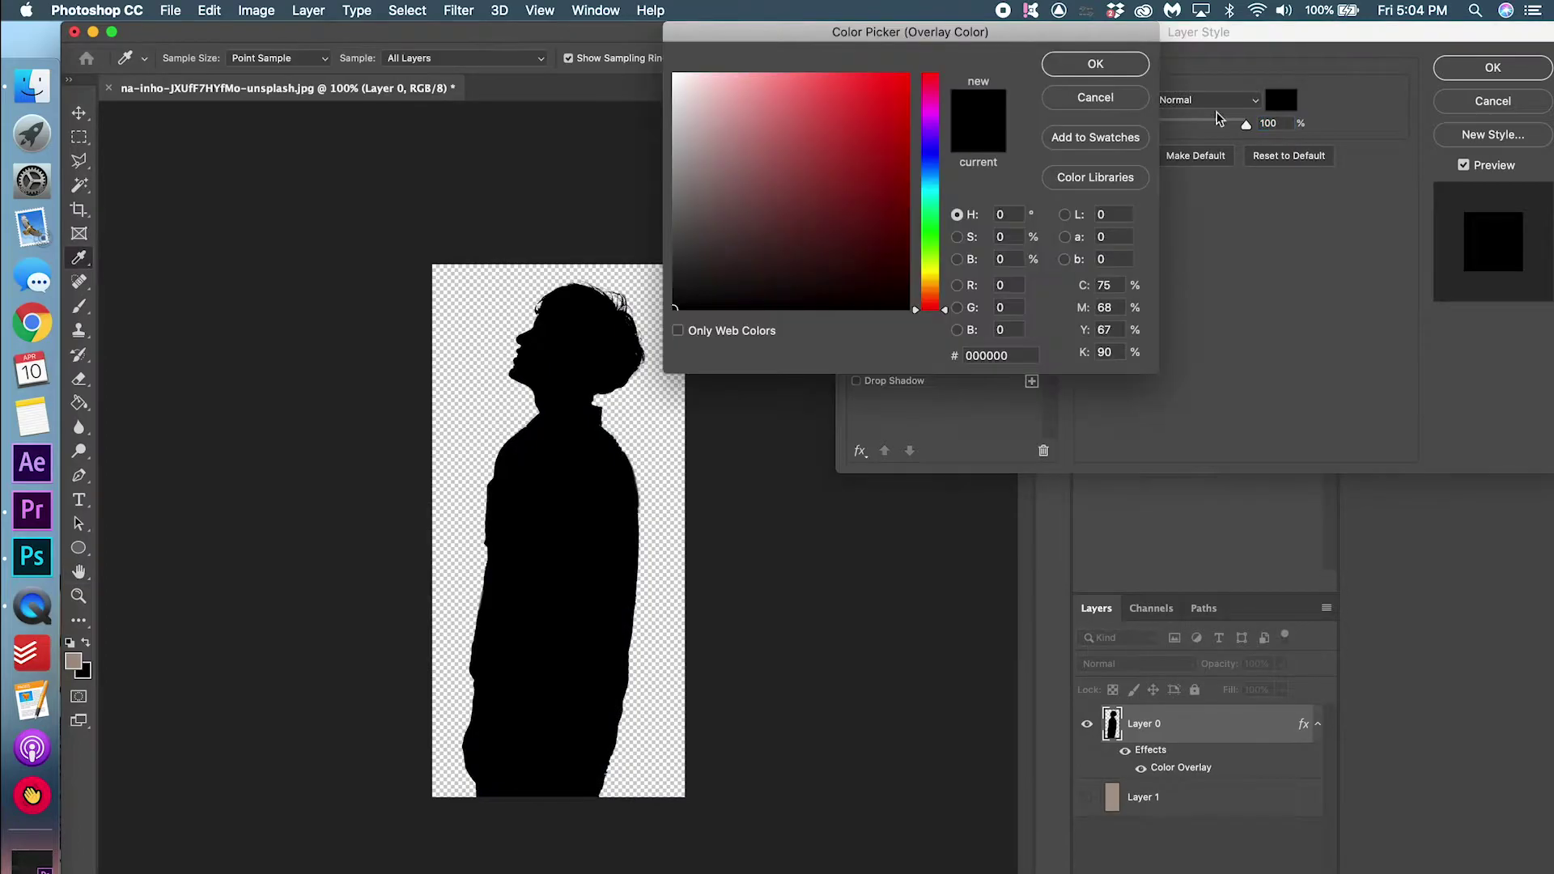
pyautogui.click(1096, 65)
pyautogui.click(1494, 68)
pyautogui.scroll(2, 605, 334)
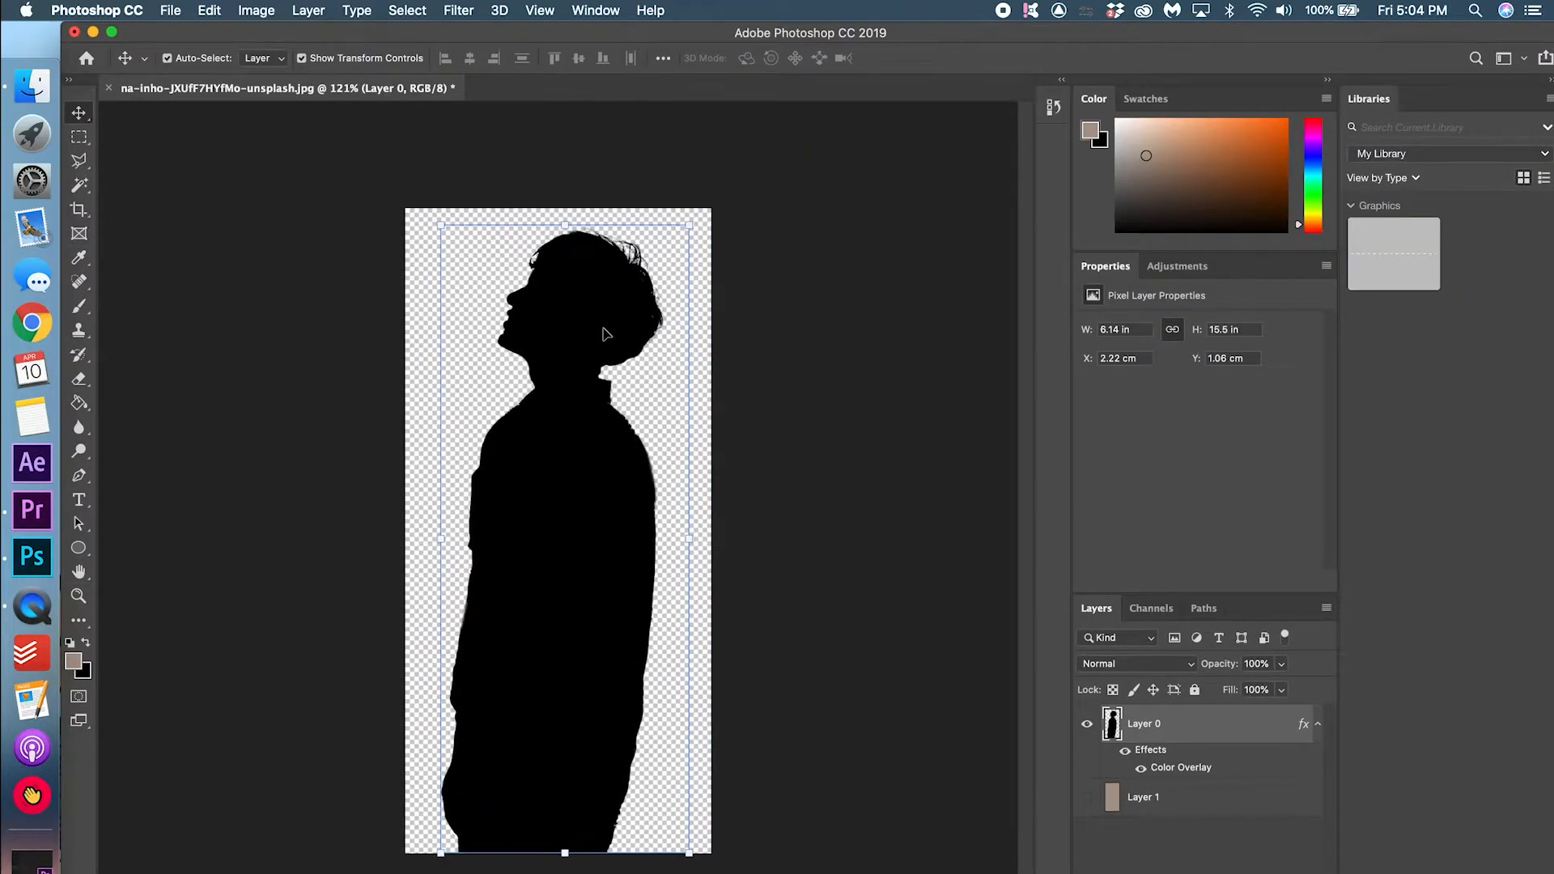
pyautogui.scroll(5, 606, 350)
pyautogui.scroll(-5, 712, 738)
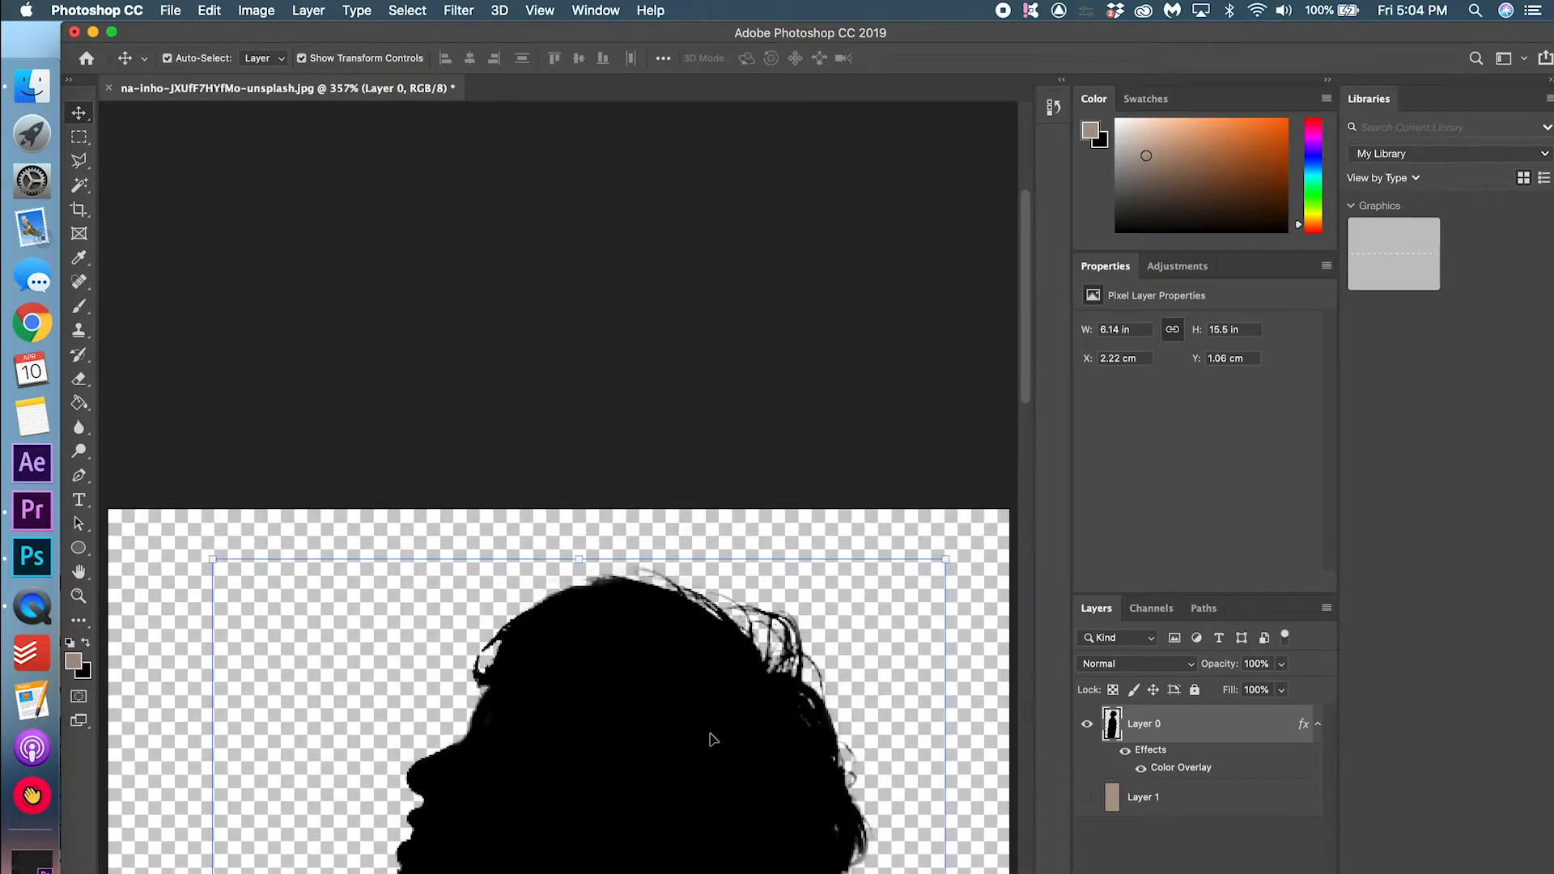
pyautogui.scroll(-5, 712, 738)
pyautogui.scroll(-3, 711, 739)
pyautogui.scroll(-4, 713, 738)
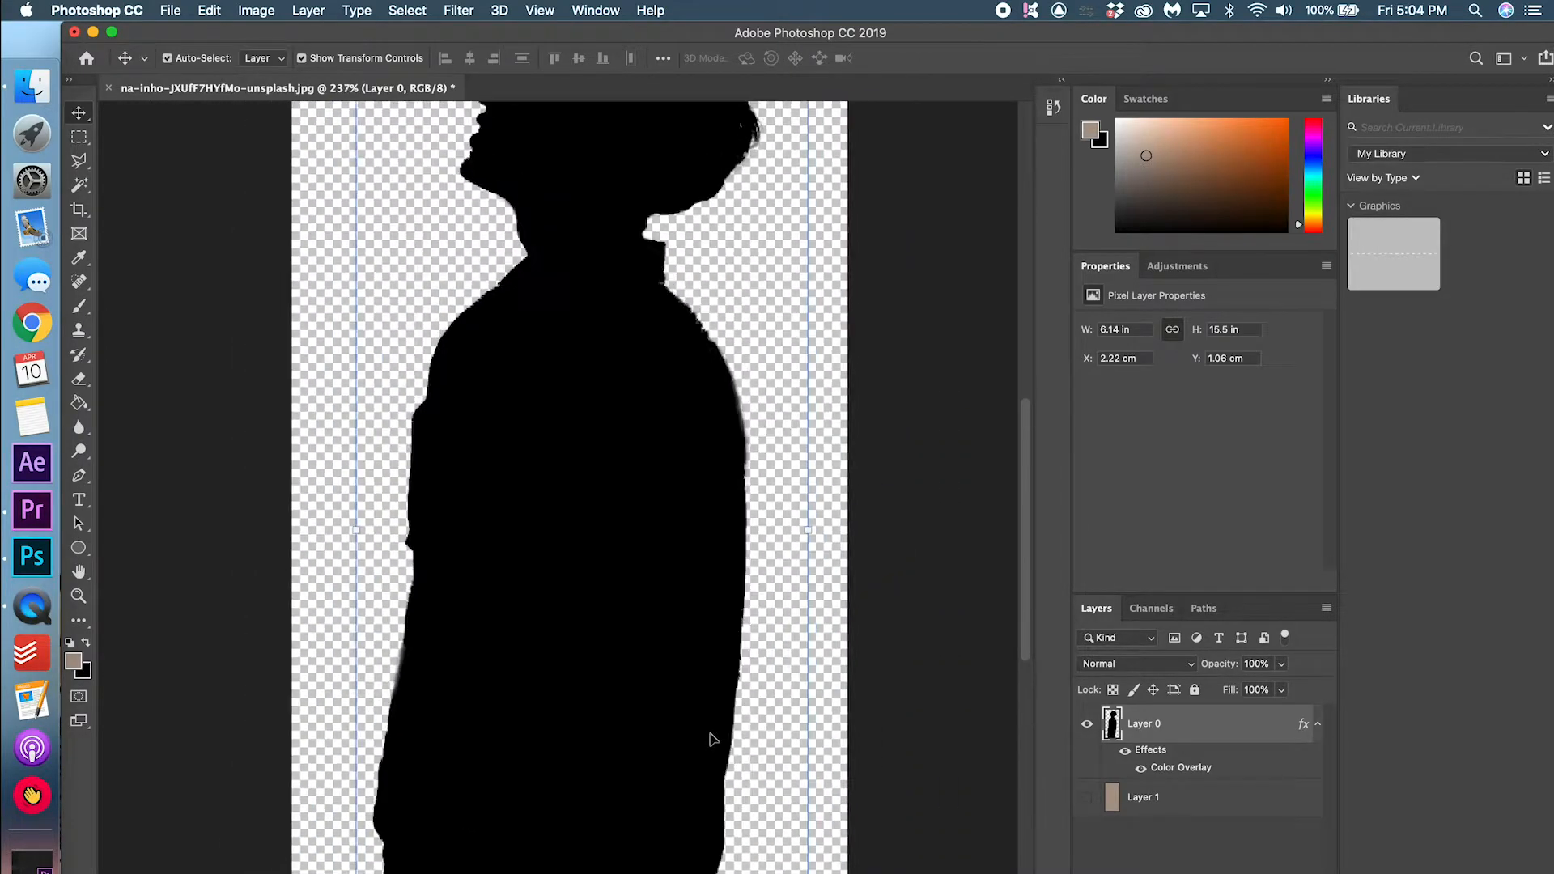
pyautogui.click(860, 725)
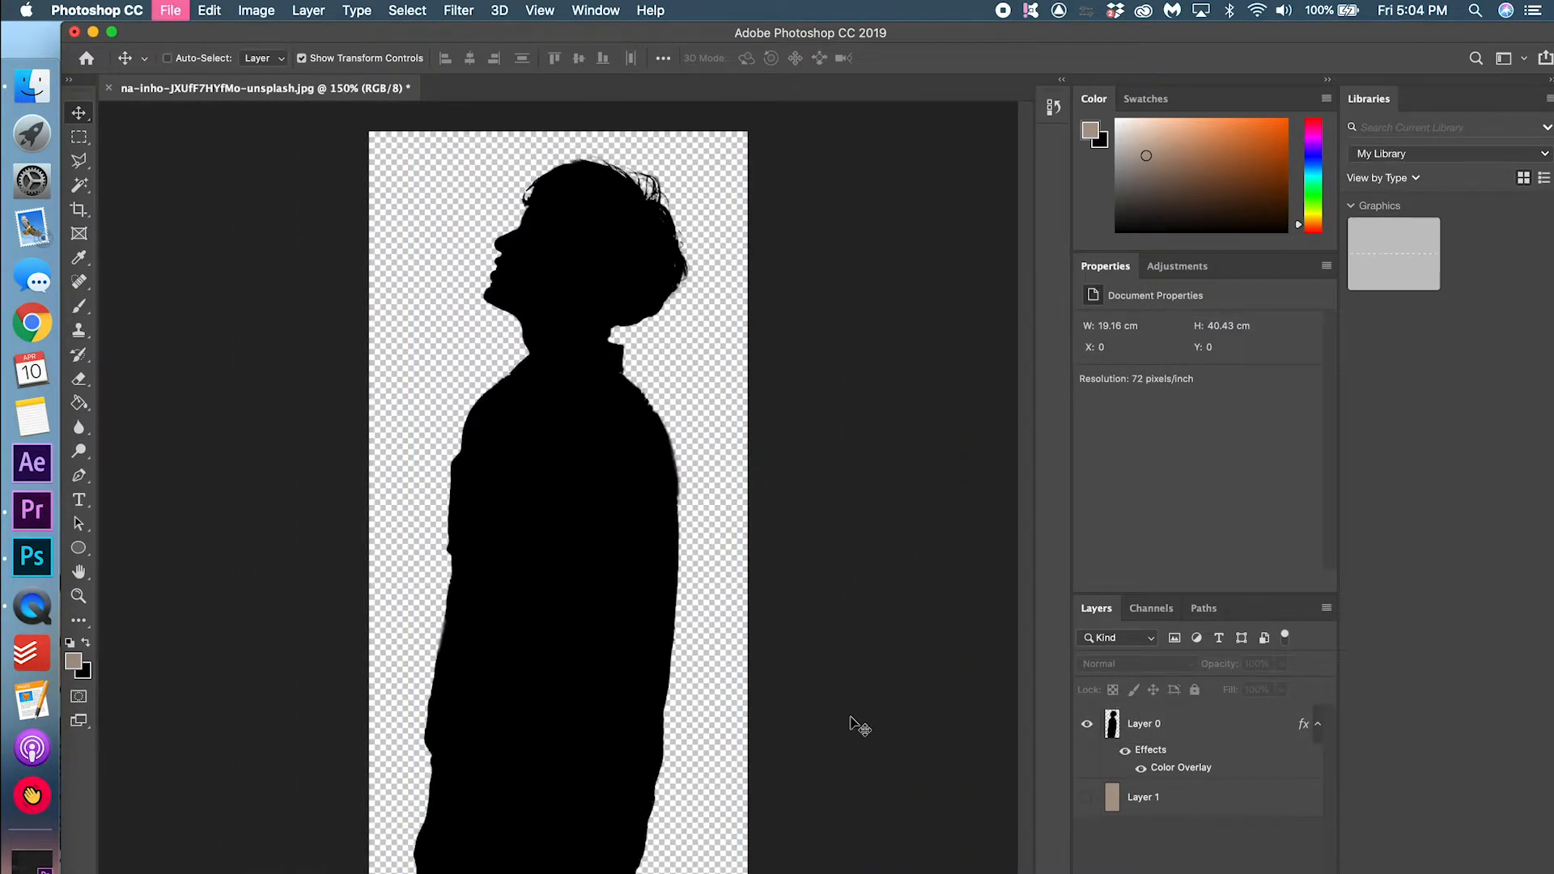
# Save the silhouette as boy-outline.psd in Tutorial Assets
pyautogui.press('super+shift+s')
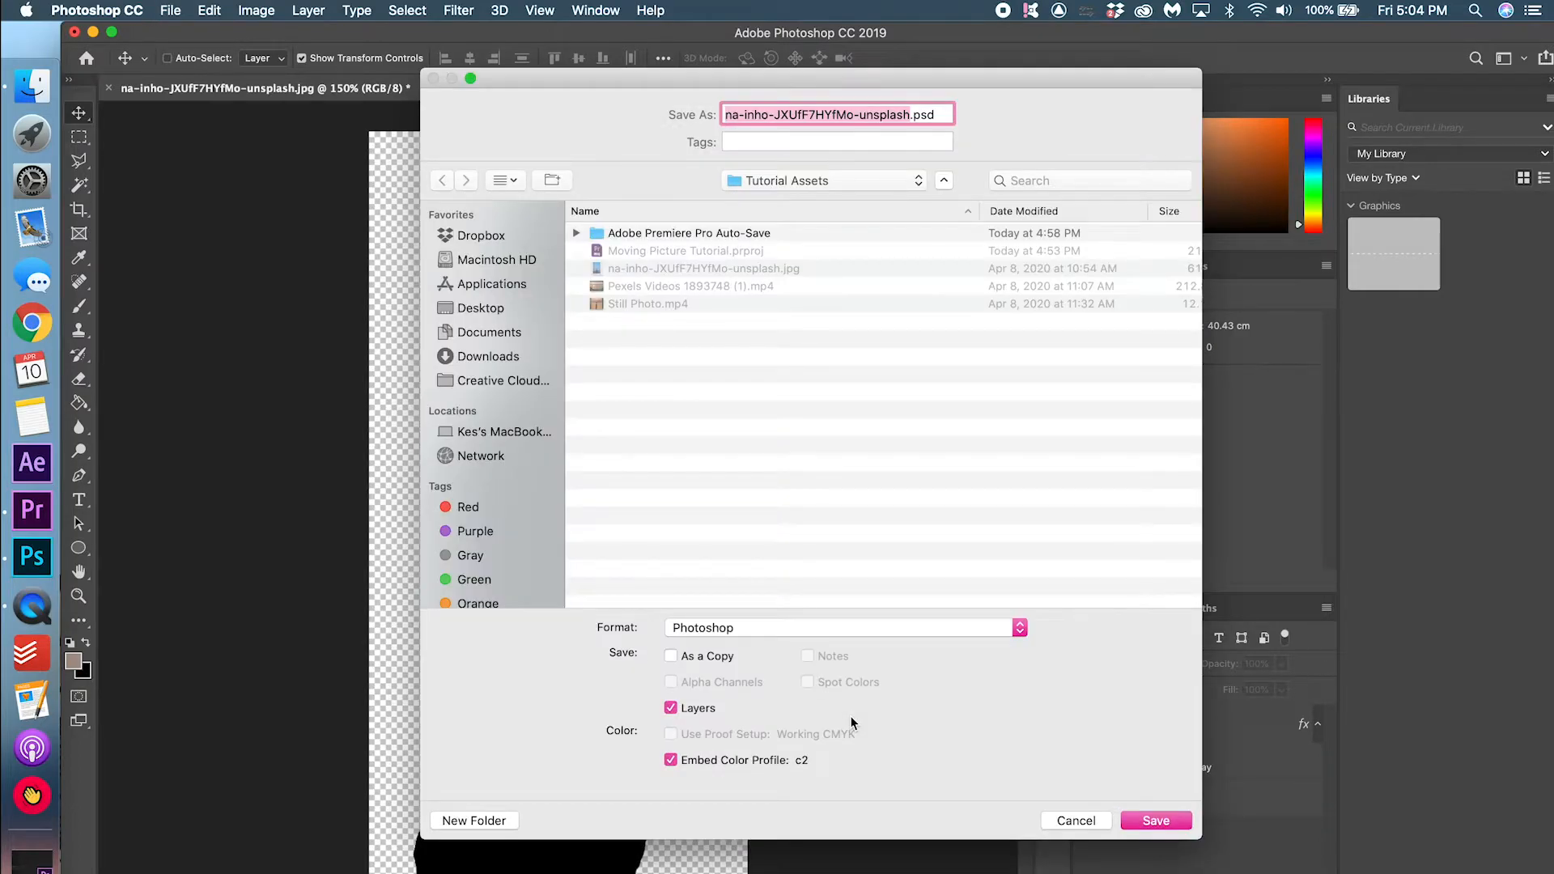
pyautogui.write('boy-outline')
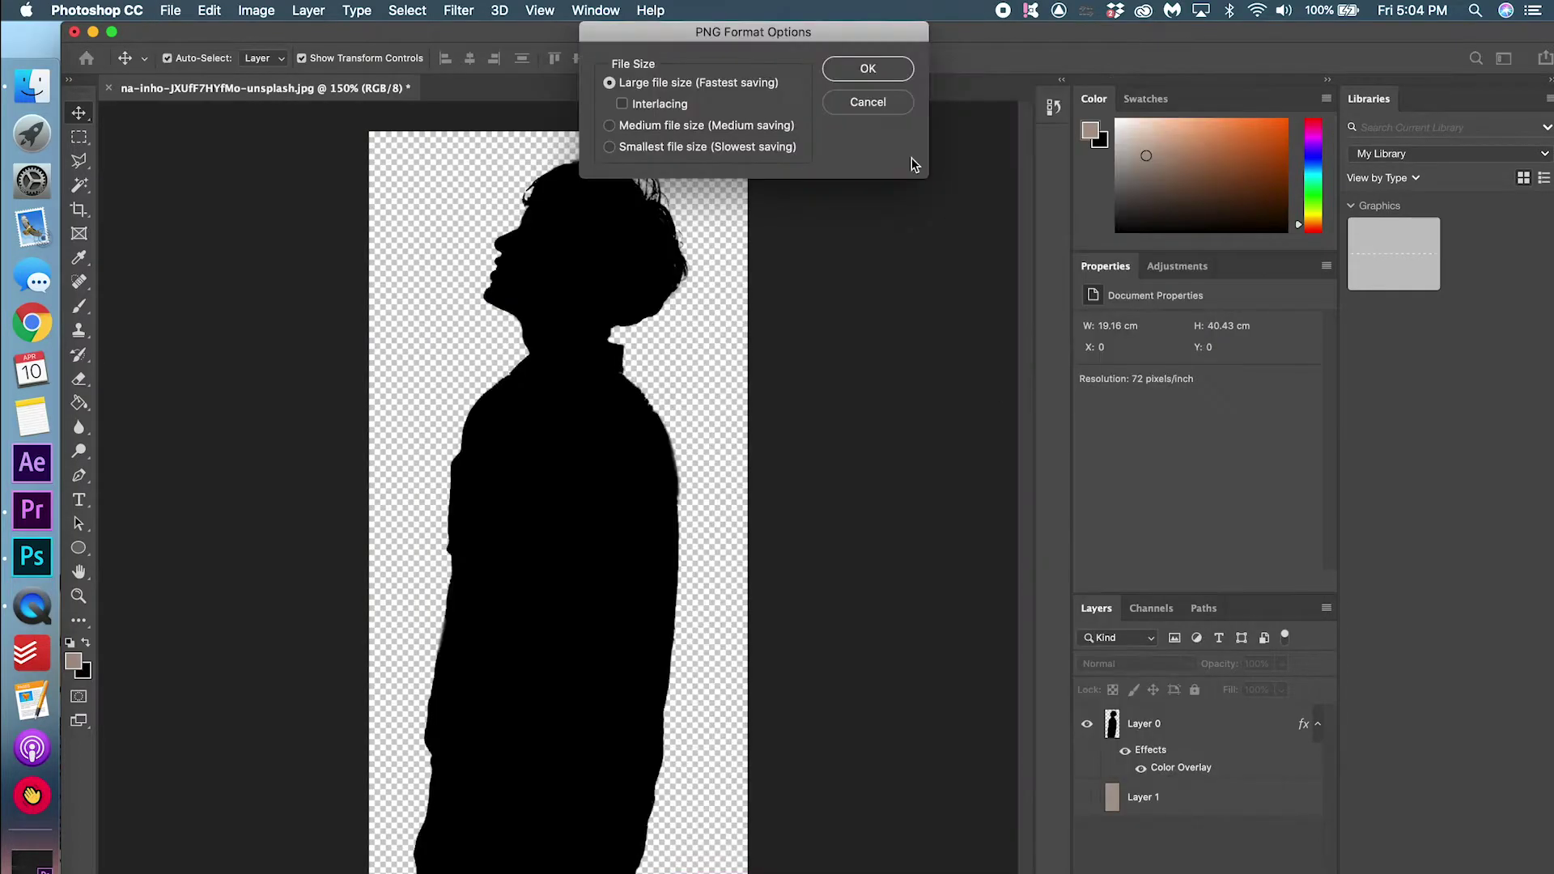
pyautogui.click(862, 67)
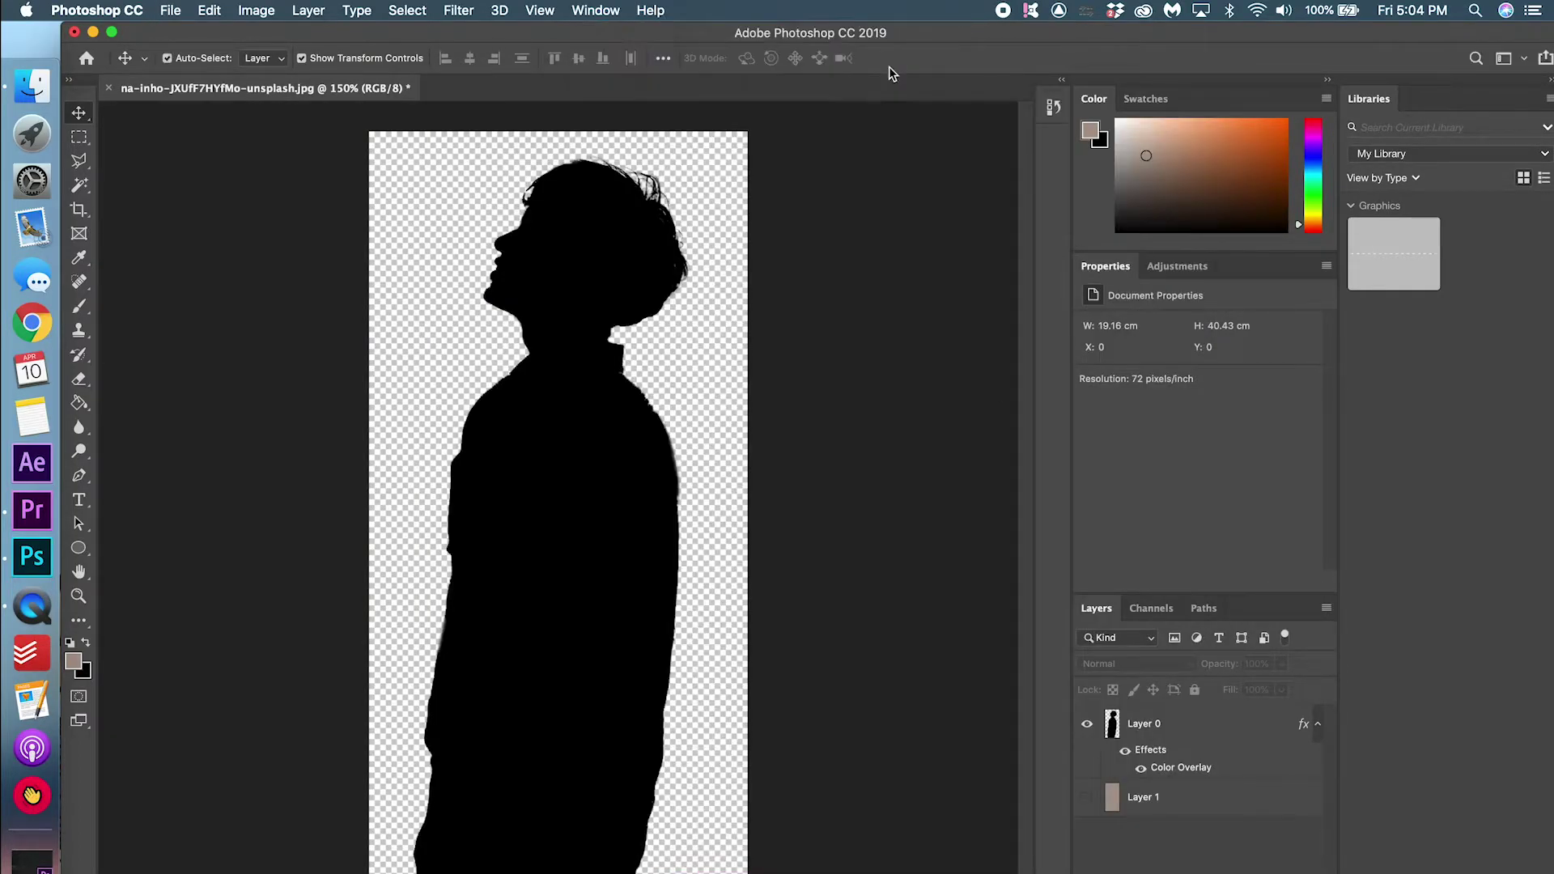
# In Premiere Pro, create a sequence from the sunset clip and rename it Sunset
pyautogui.click(92, 33)
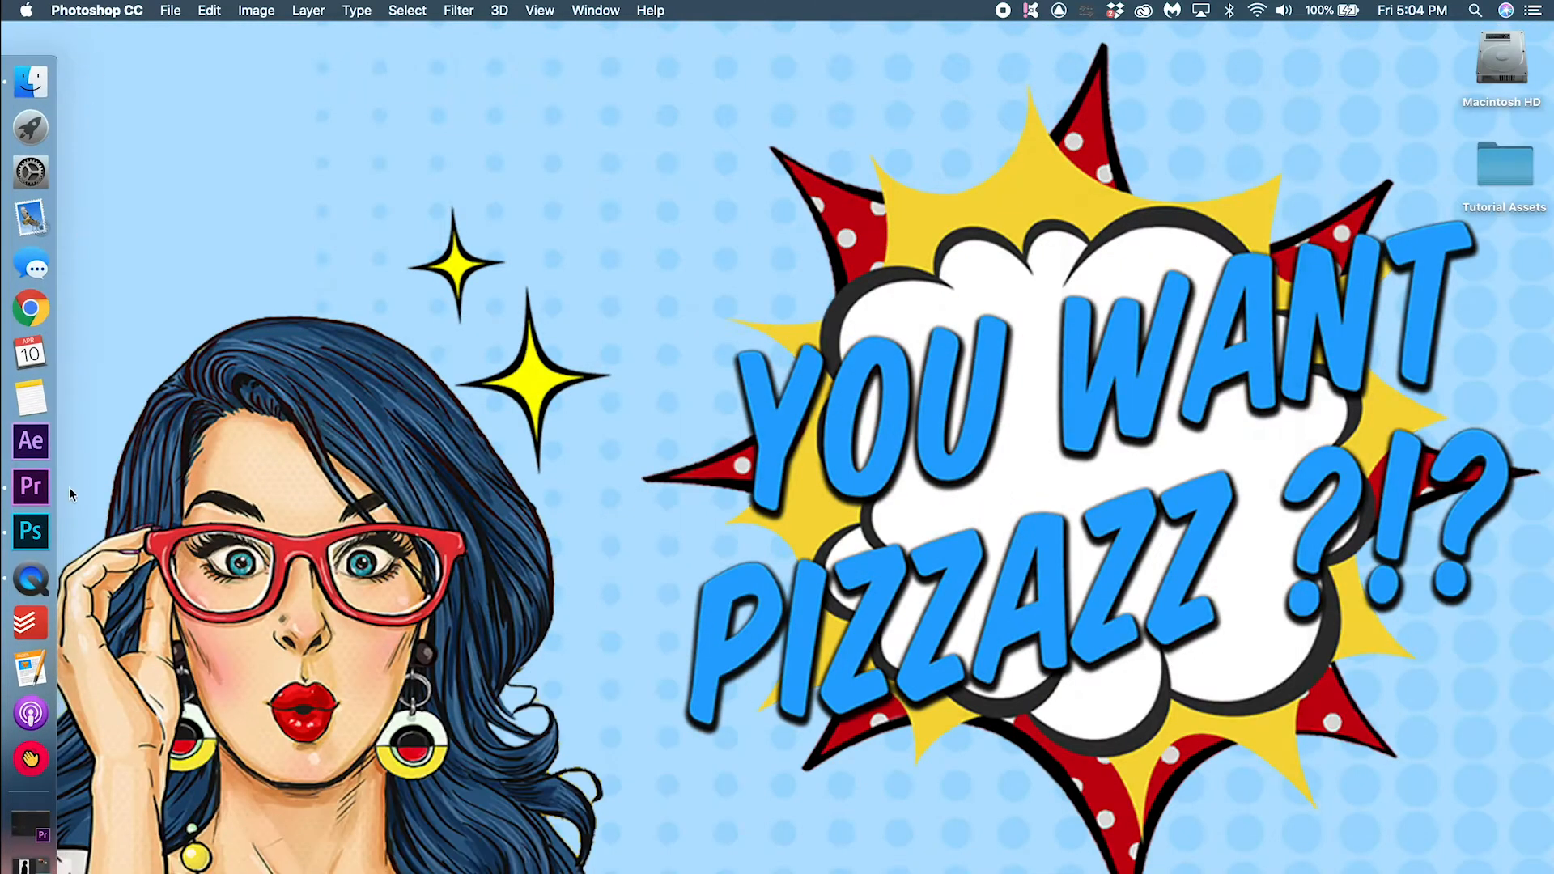
pyautogui.click(30, 494)
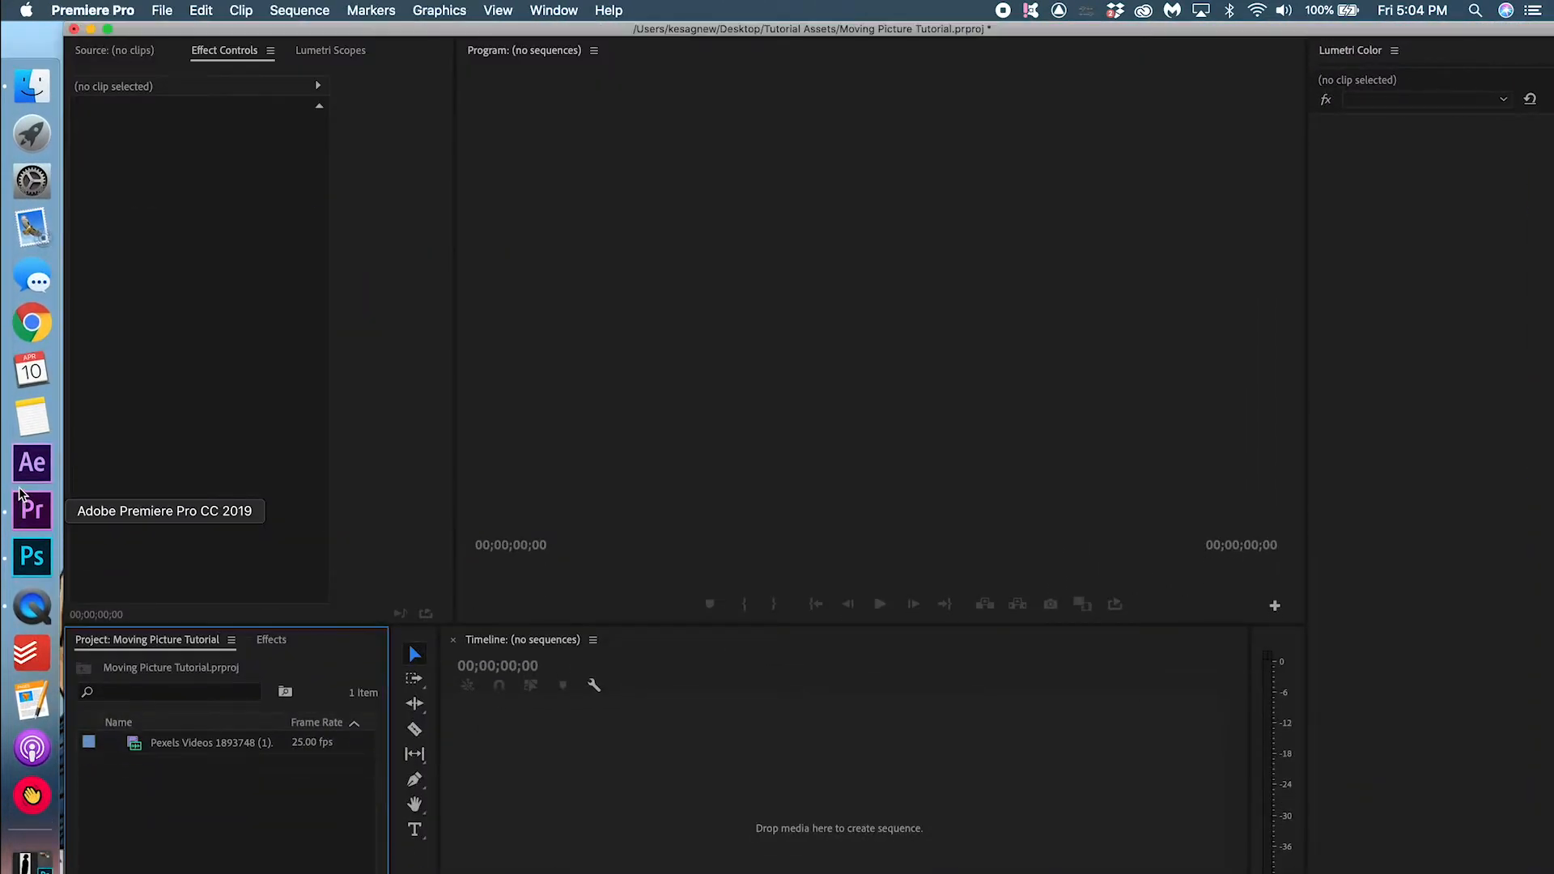
pyautogui.doubleClick(221, 755)
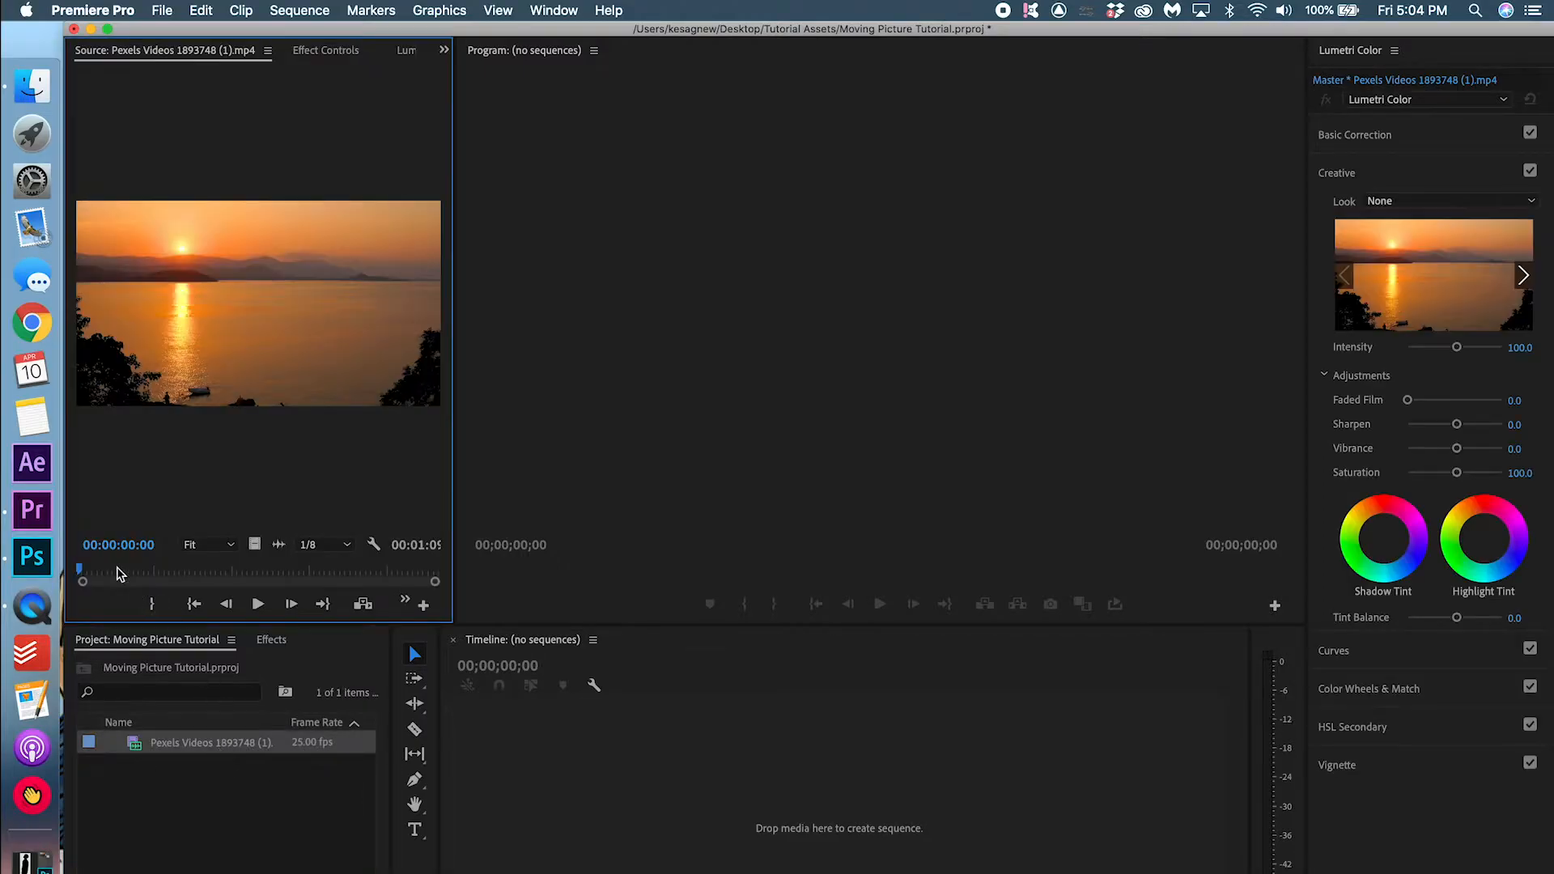
pyautogui.moveTo(219, 743); pyautogui.dragTo(755, 754)
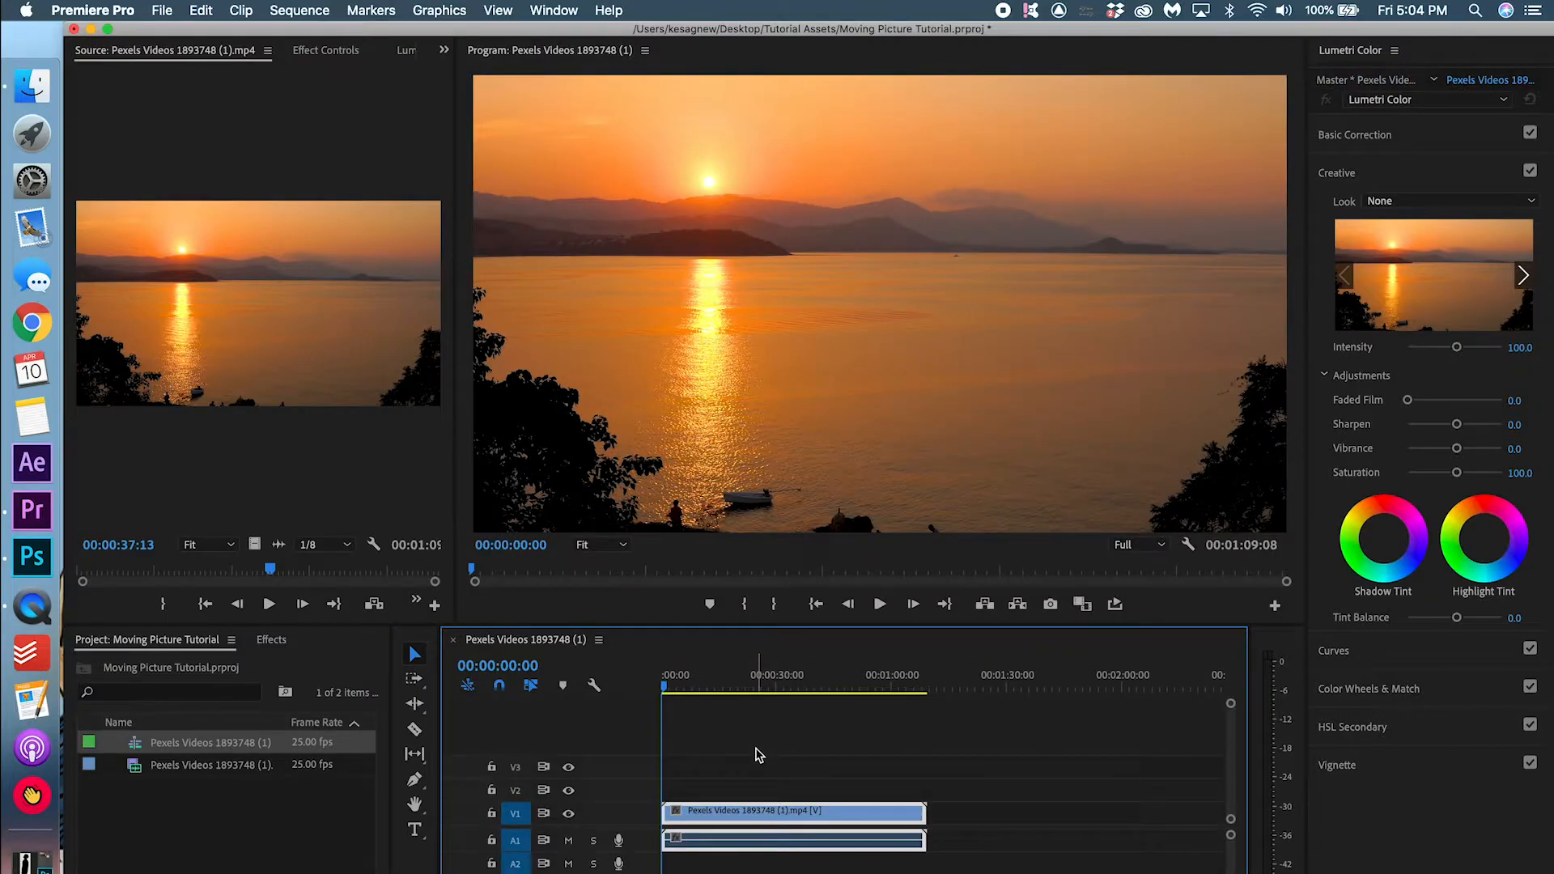
pyautogui.click(194, 743)
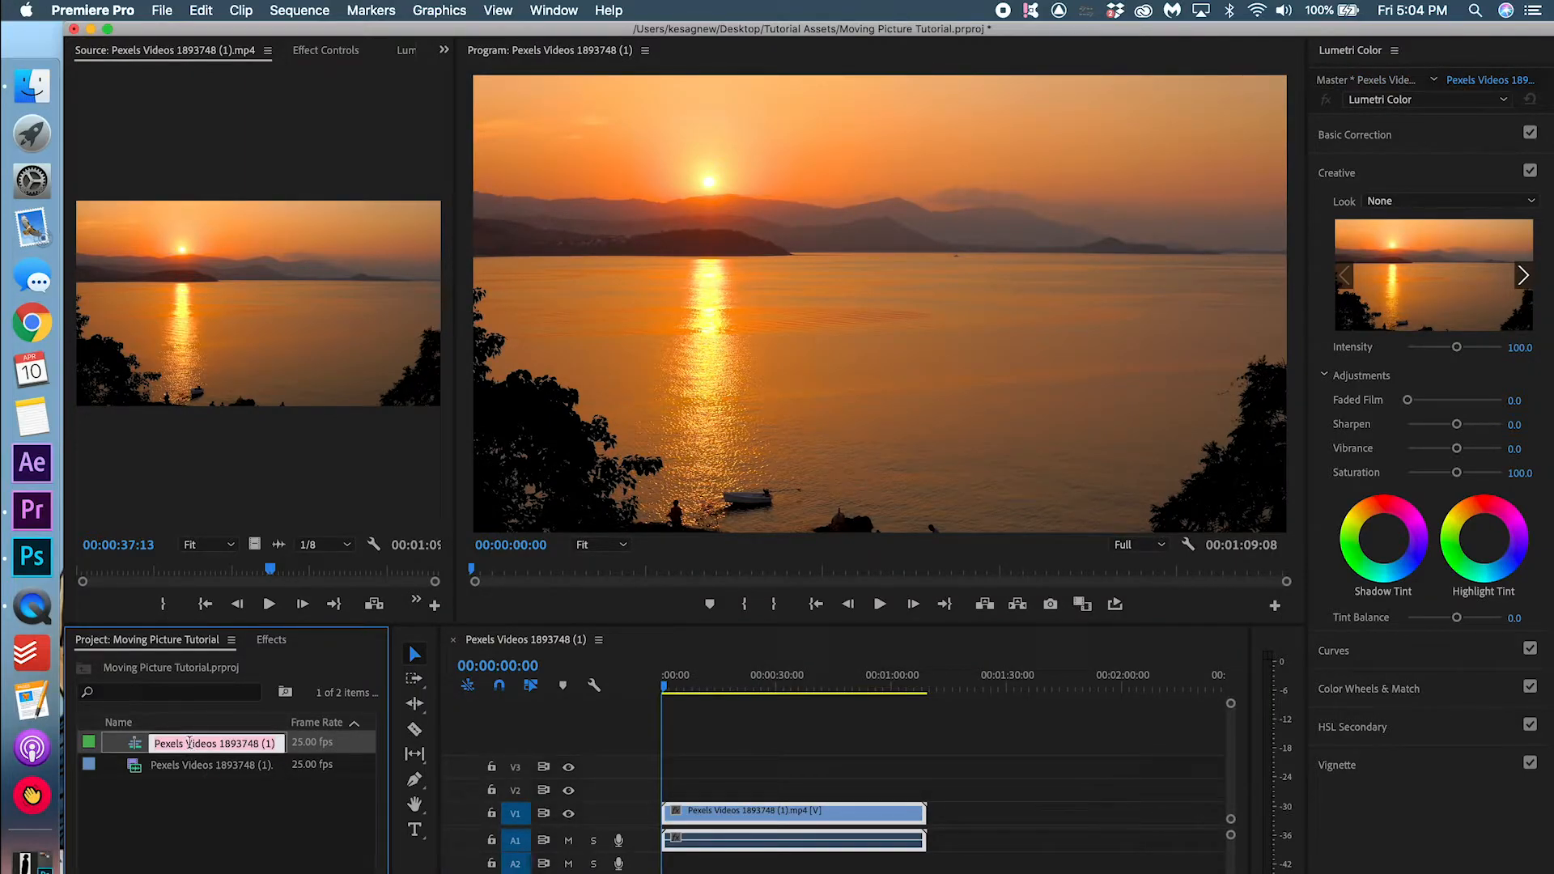
pyautogui.write('Sunset')
pyautogui.press('Return')
# Set the Sunset sequence frame size to 1080 by 1080 and confirm deleting previews
pyautogui.rightClick(179, 749)
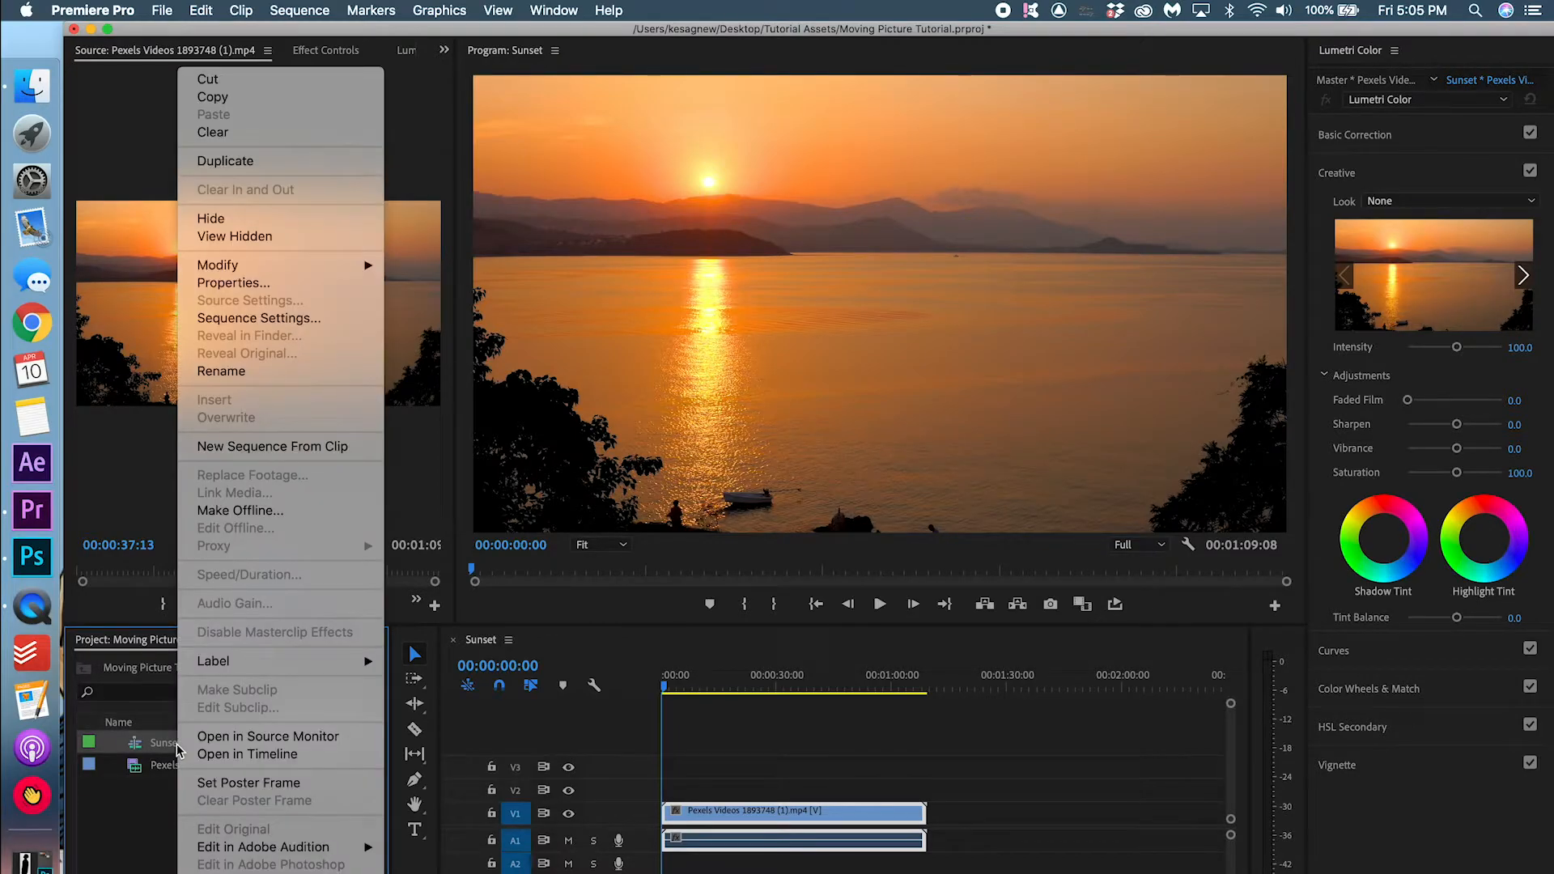
pyautogui.click(313, 323)
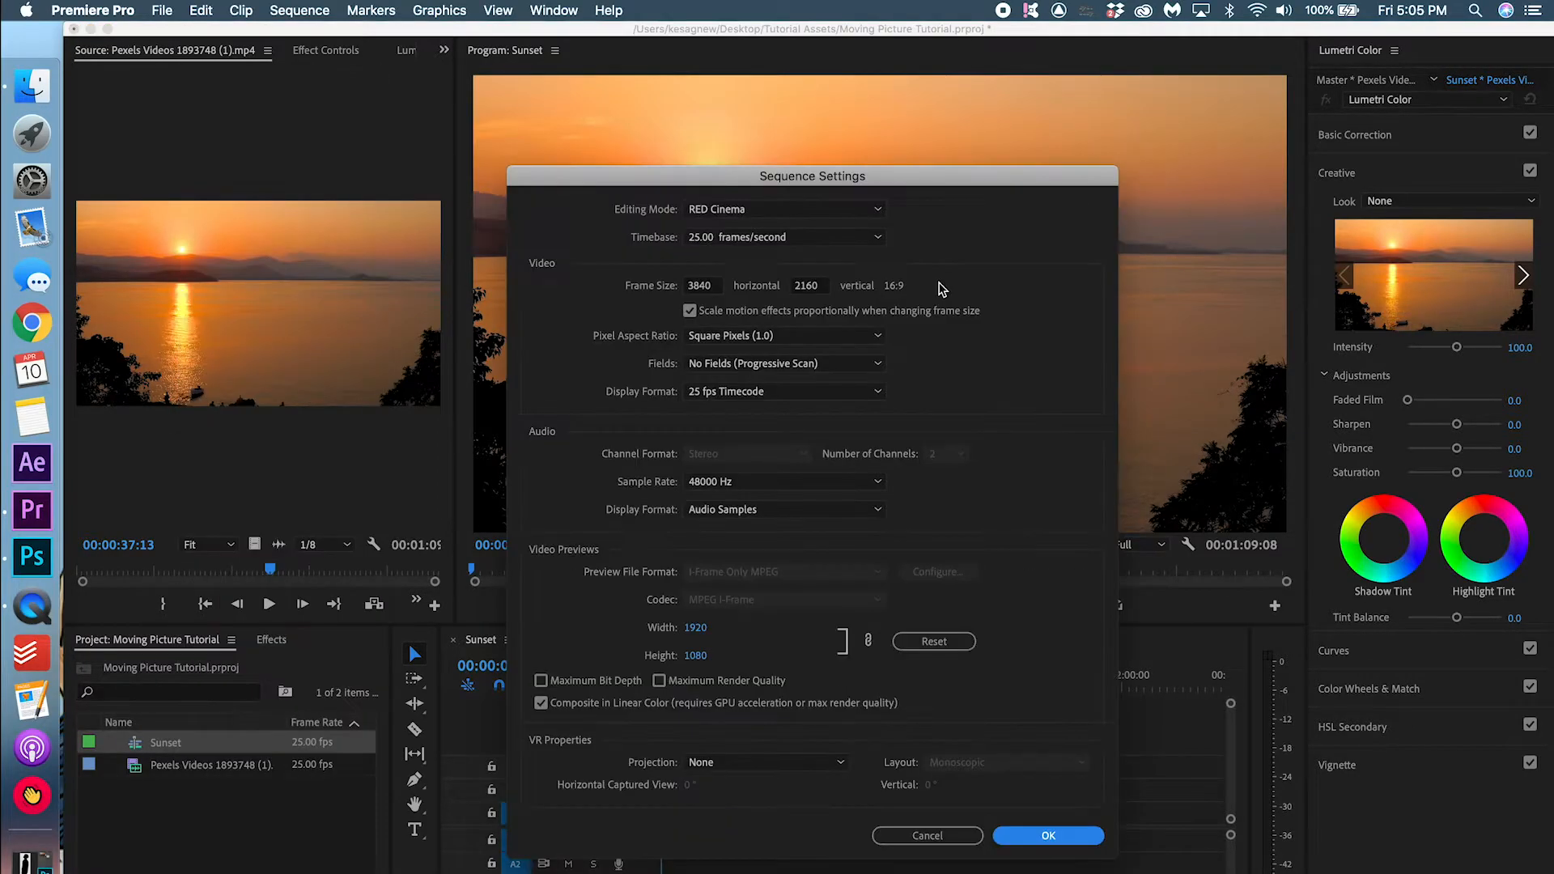
pyautogui.moveTo(716, 292); pyautogui.dragTo(577, 293)
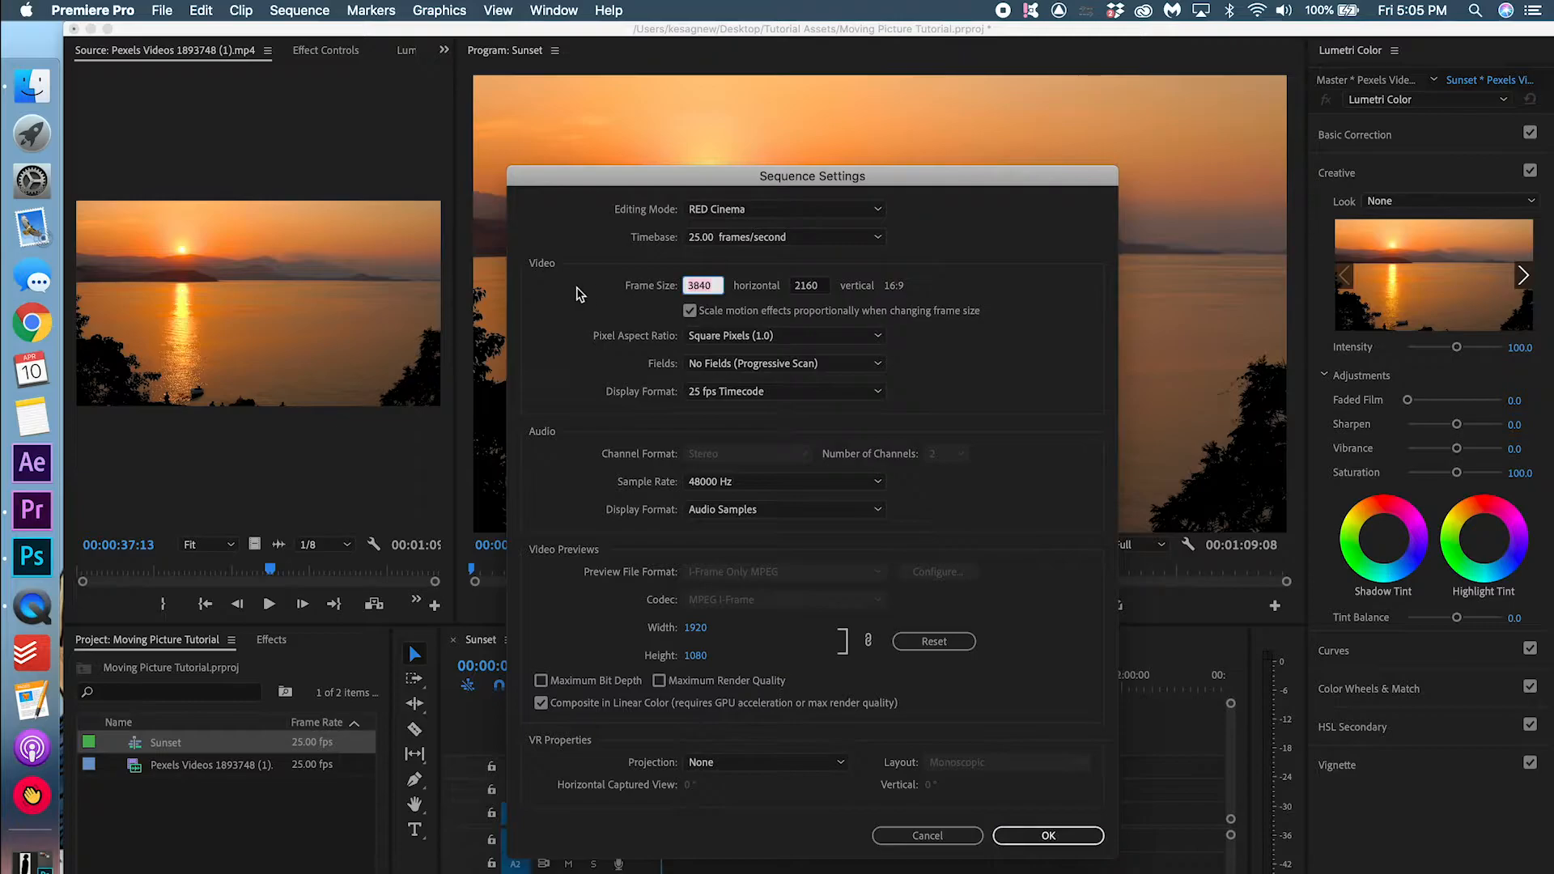
pyautogui.write('1080')
pyautogui.moveTo(823, 286); pyautogui.dragTo(765, 291)
pyautogui.click(1079, 841)
pyautogui.click(997, 550)
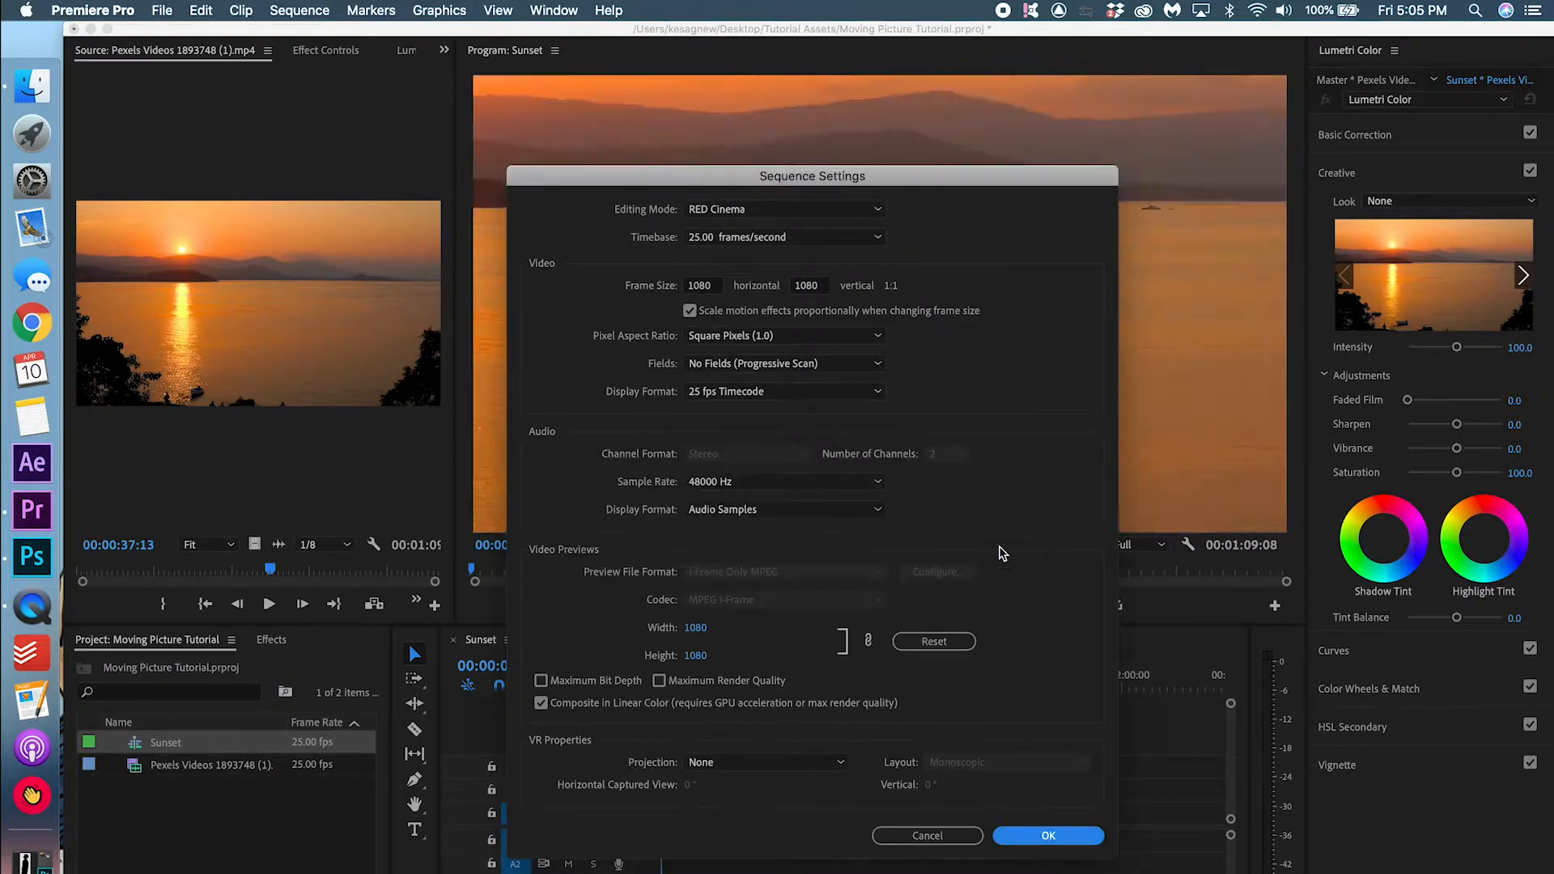
pyautogui.click(726, 838)
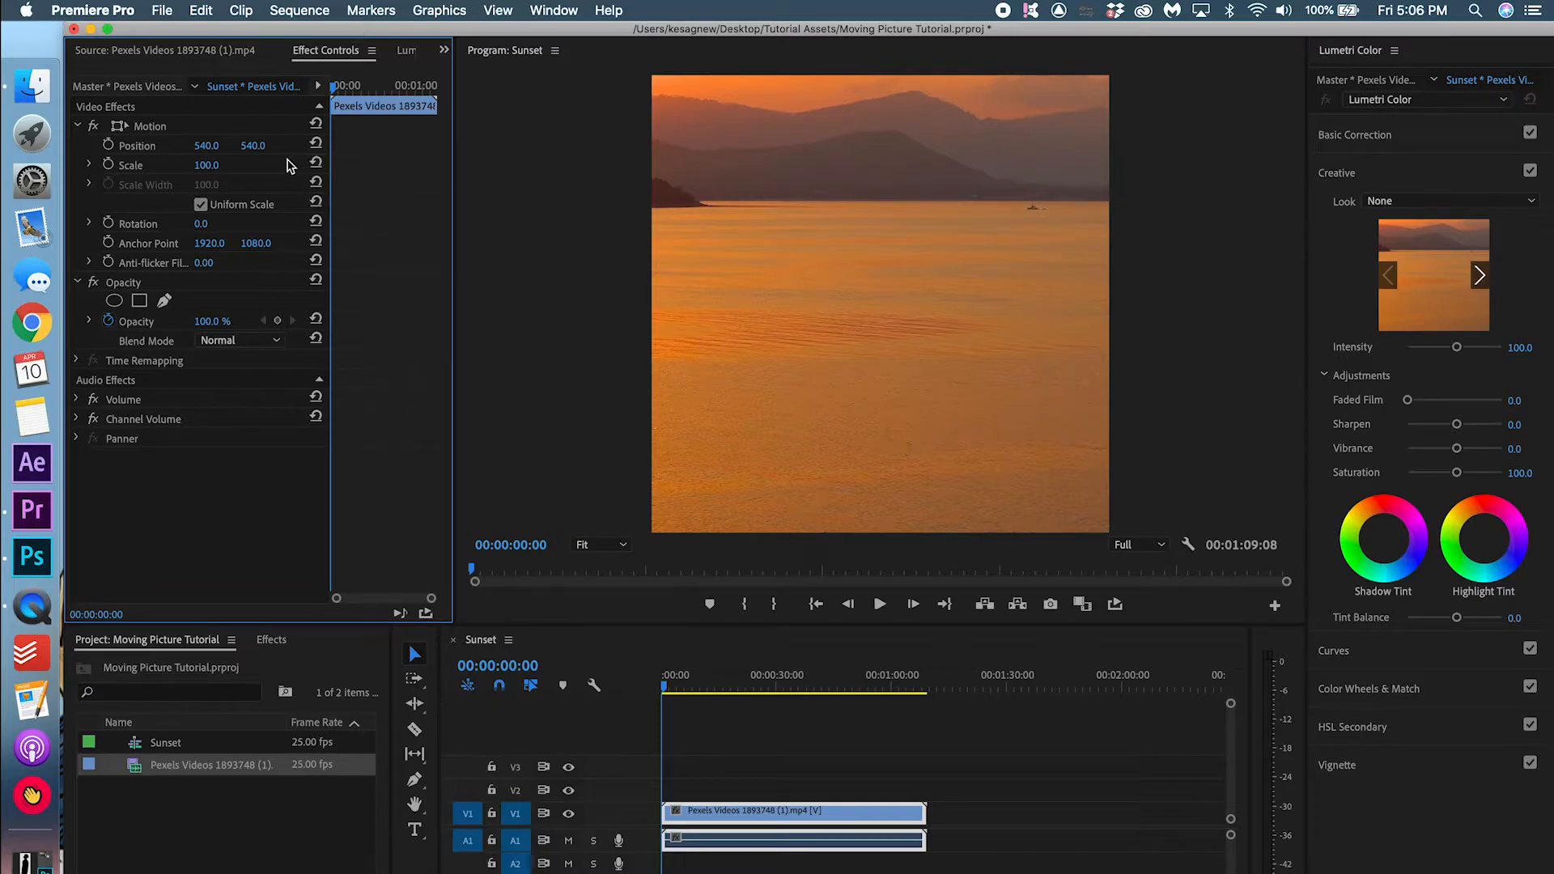
# Scrub the Motion Position values so the sunset sits at 1349, 692 in the square frame
pyautogui.moveTo(206, 145)
pyautogui.mouseDown()
pyautogui.moveTo(280, 145)
pyautogui.moveTo(262, 153)
pyautogui.mouseUp()
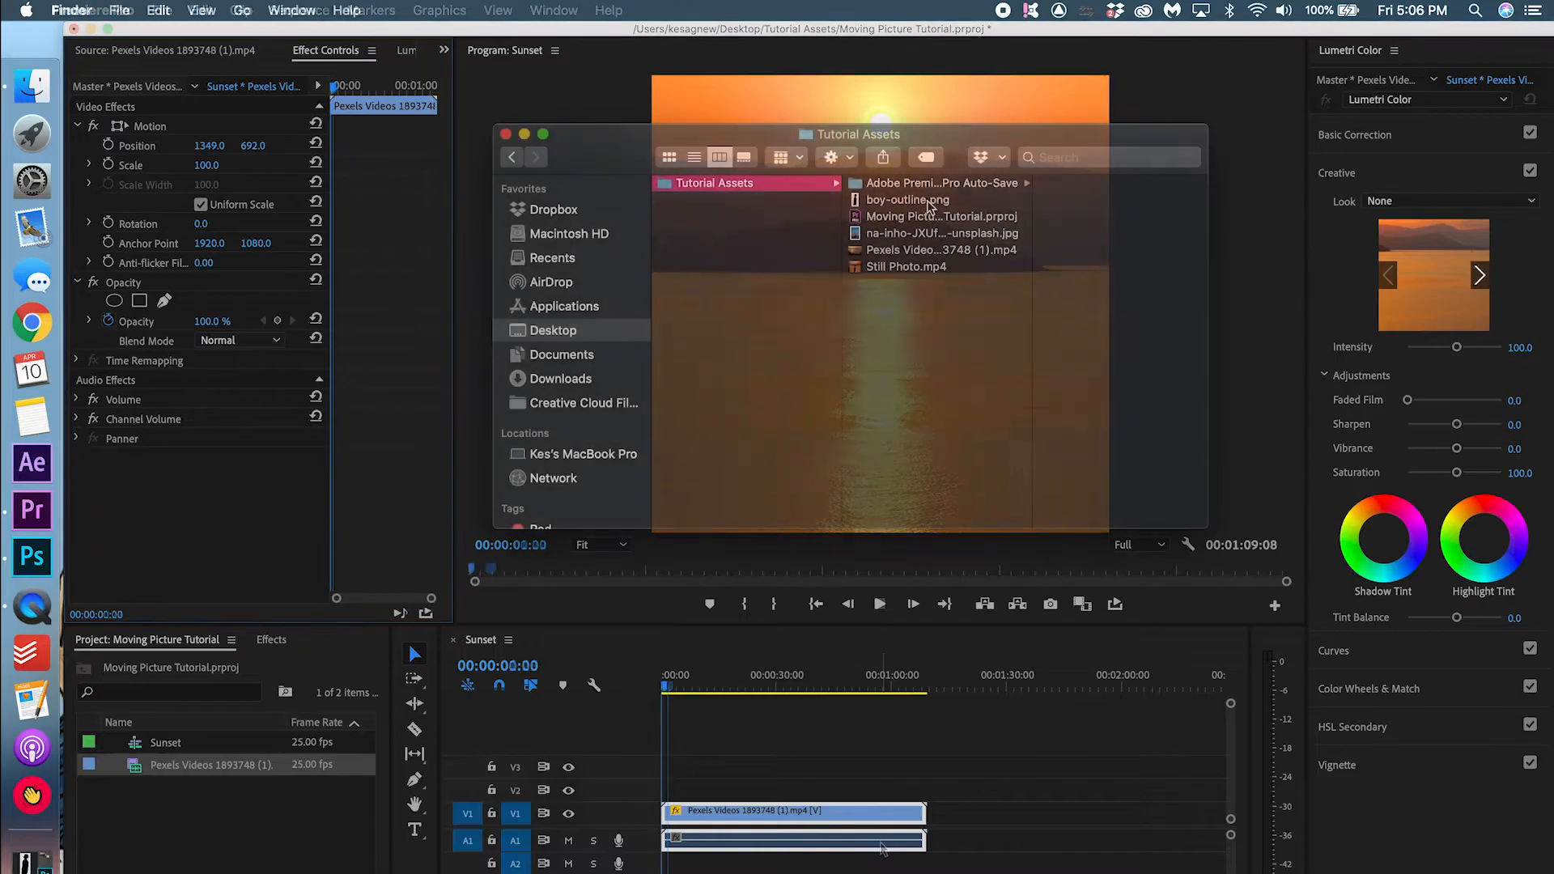
# Import boy-outline.png from Finder and place it on track V2 above the sunset clip
pyautogui.click(930, 203)
pyautogui.moveTo(860, 200); pyautogui.dragTo(231, 854)
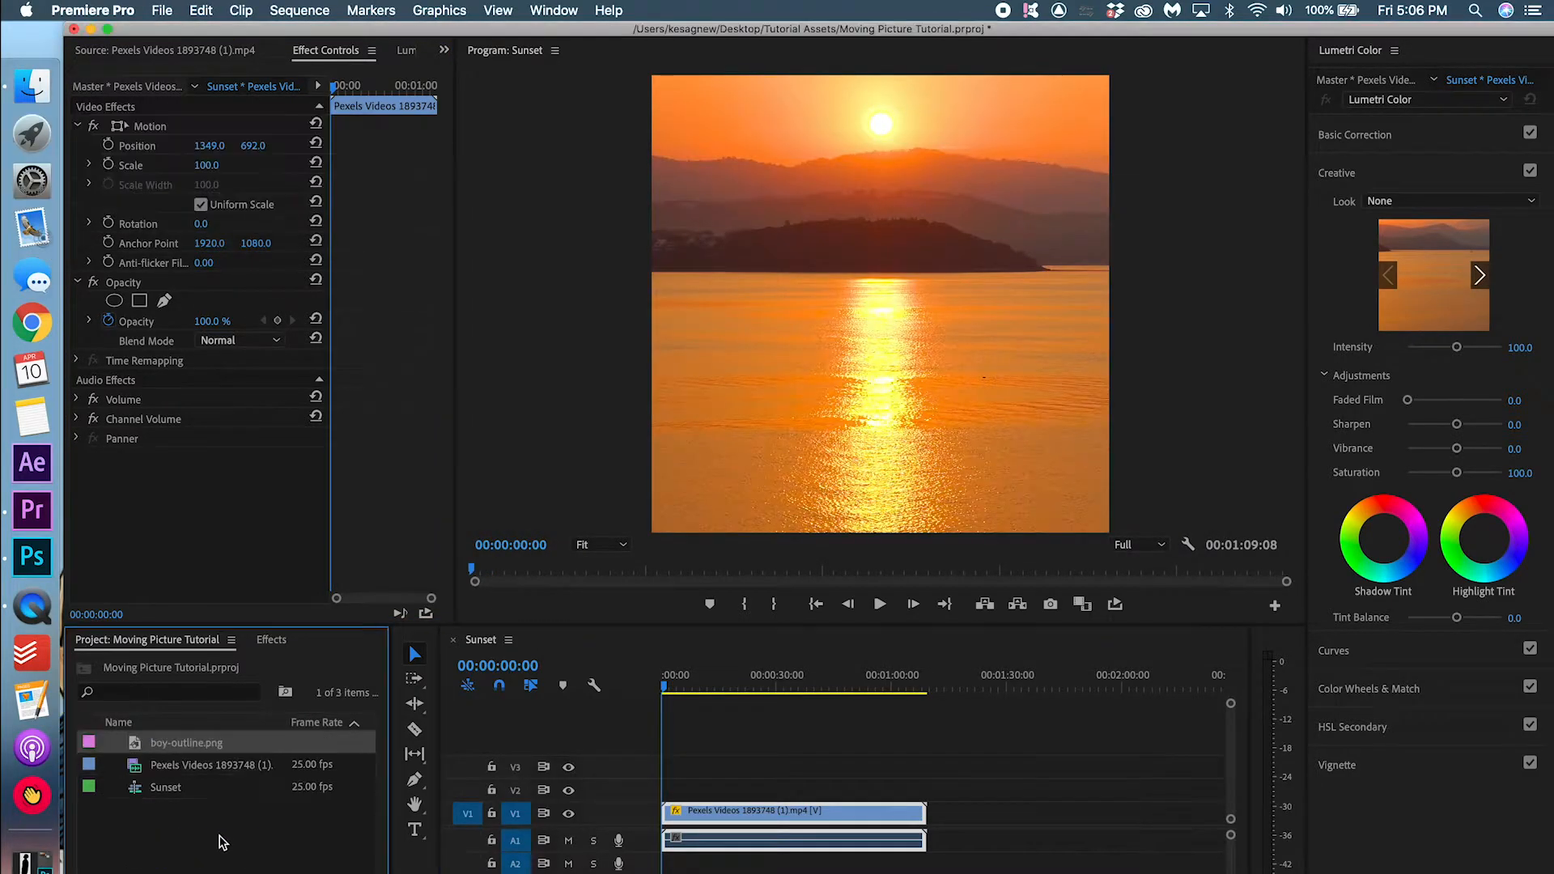
pyautogui.moveTo(166, 749); pyautogui.dragTo(825, 781)
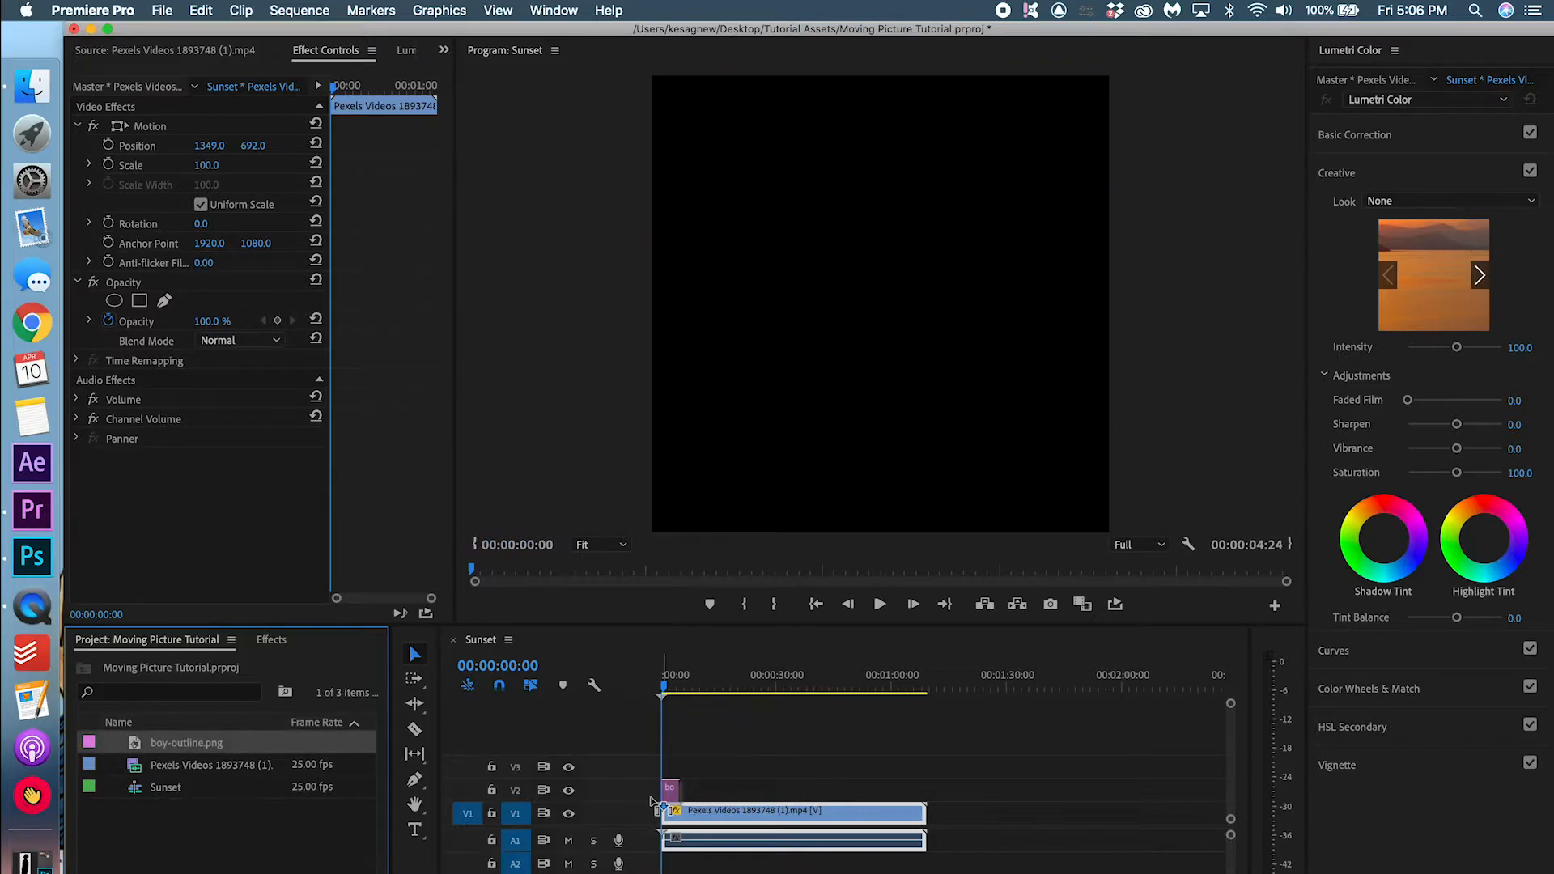
pyautogui.moveTo(676, 791); pyautogui.dragTo(756, 791)
pyautogui.click(718, 793)
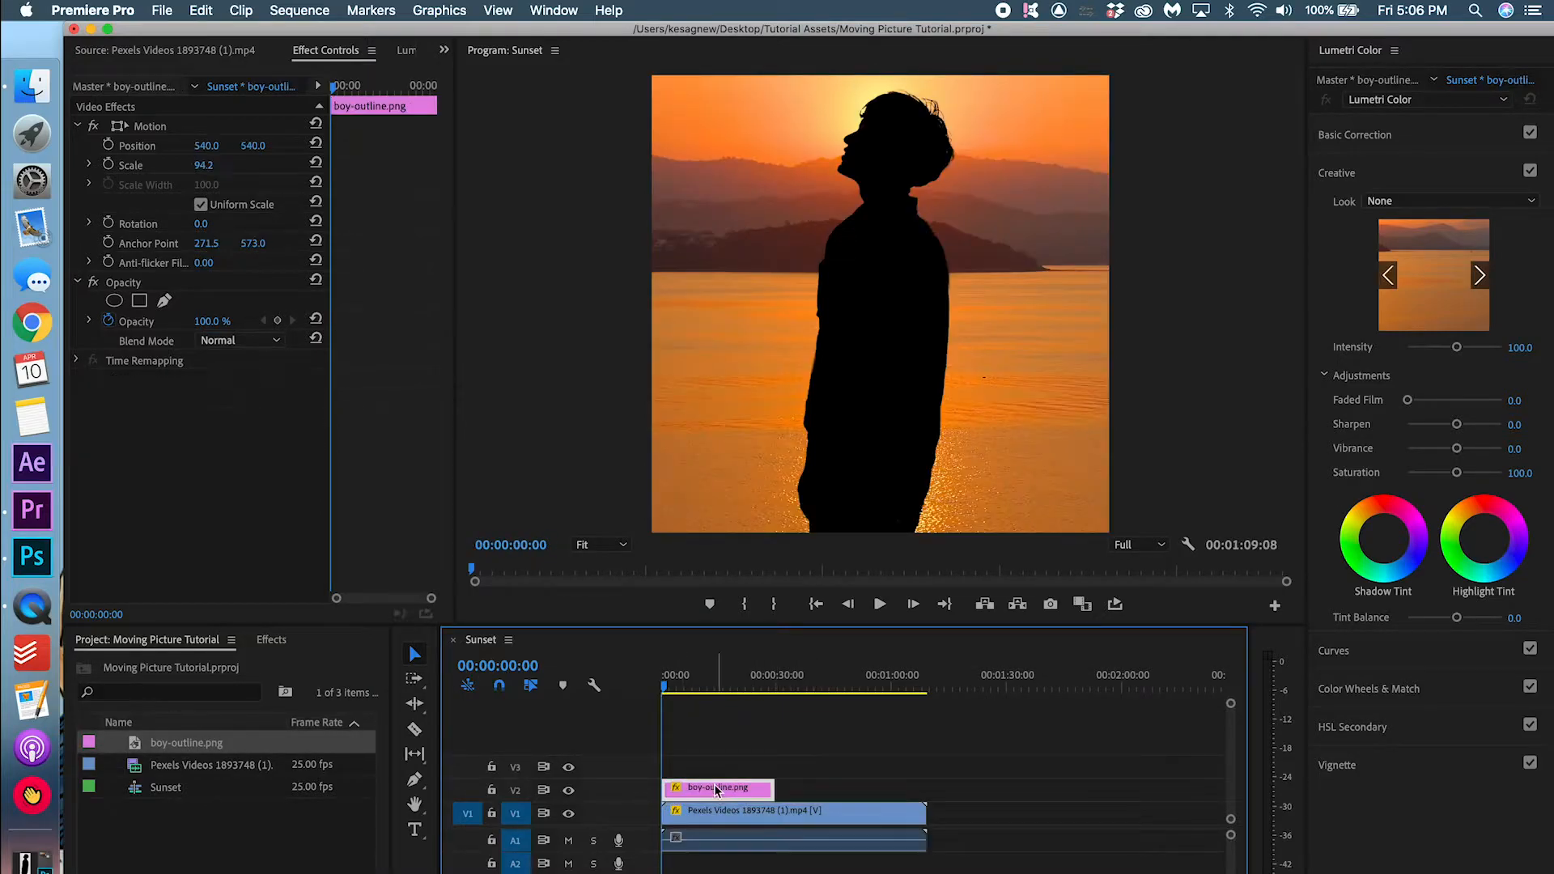
pyautogui.click(698, 676)
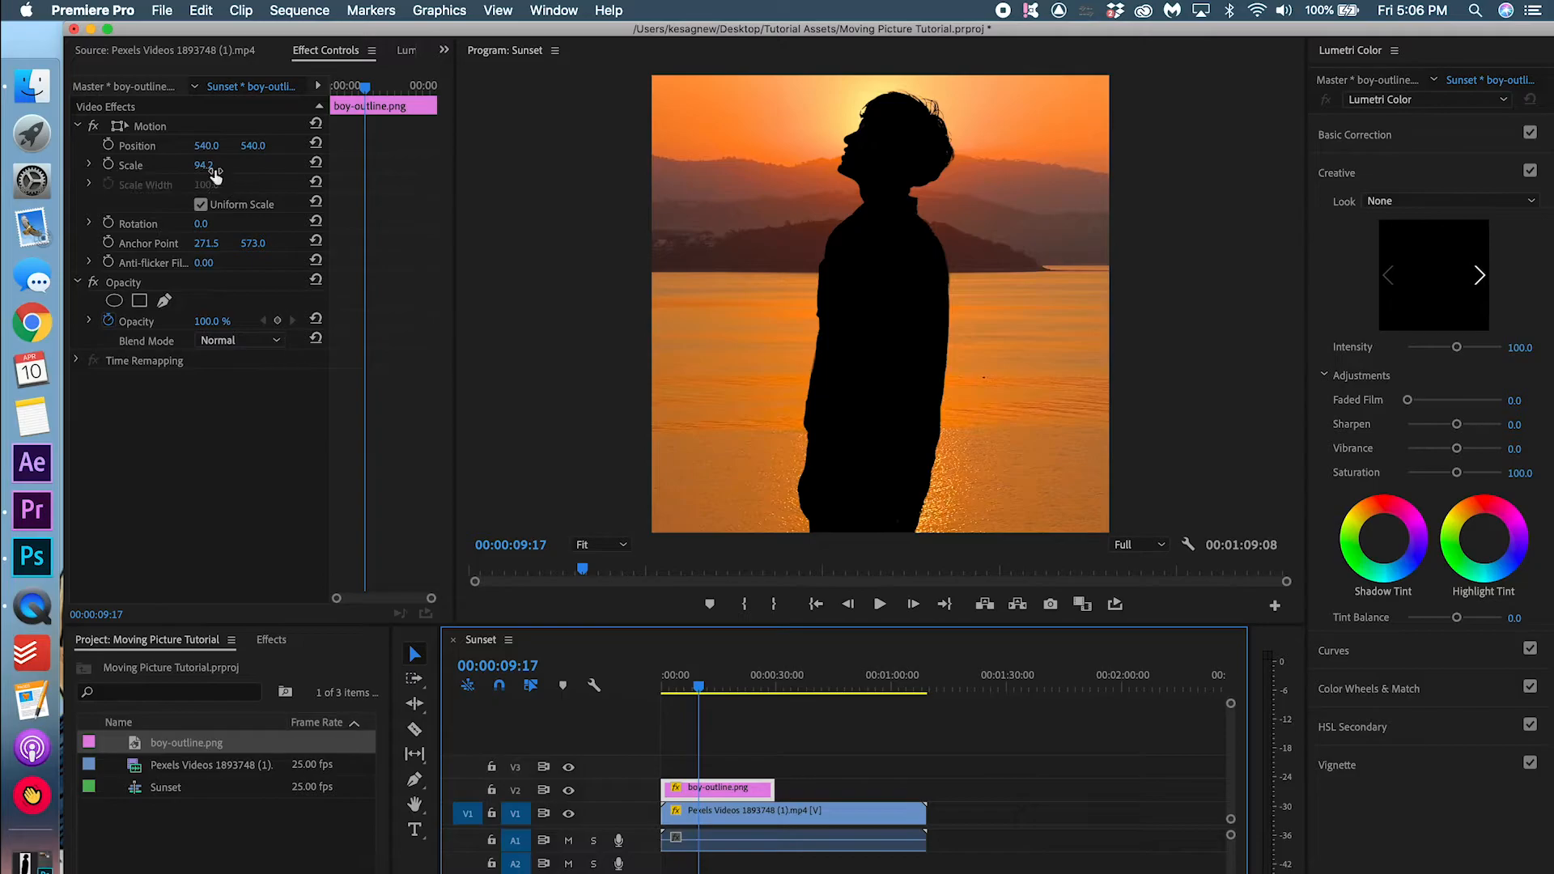
# Scale the silhouette to 59.2, set it low in the frame, and extend it to the video's full length
pyautogui.moveTo(204, 164)
pyautogui.mouseDown()
pyautogui.moveTo(171, 164)
pyautogui.moveTo(280, 147)
pyautogui.mouseUp()
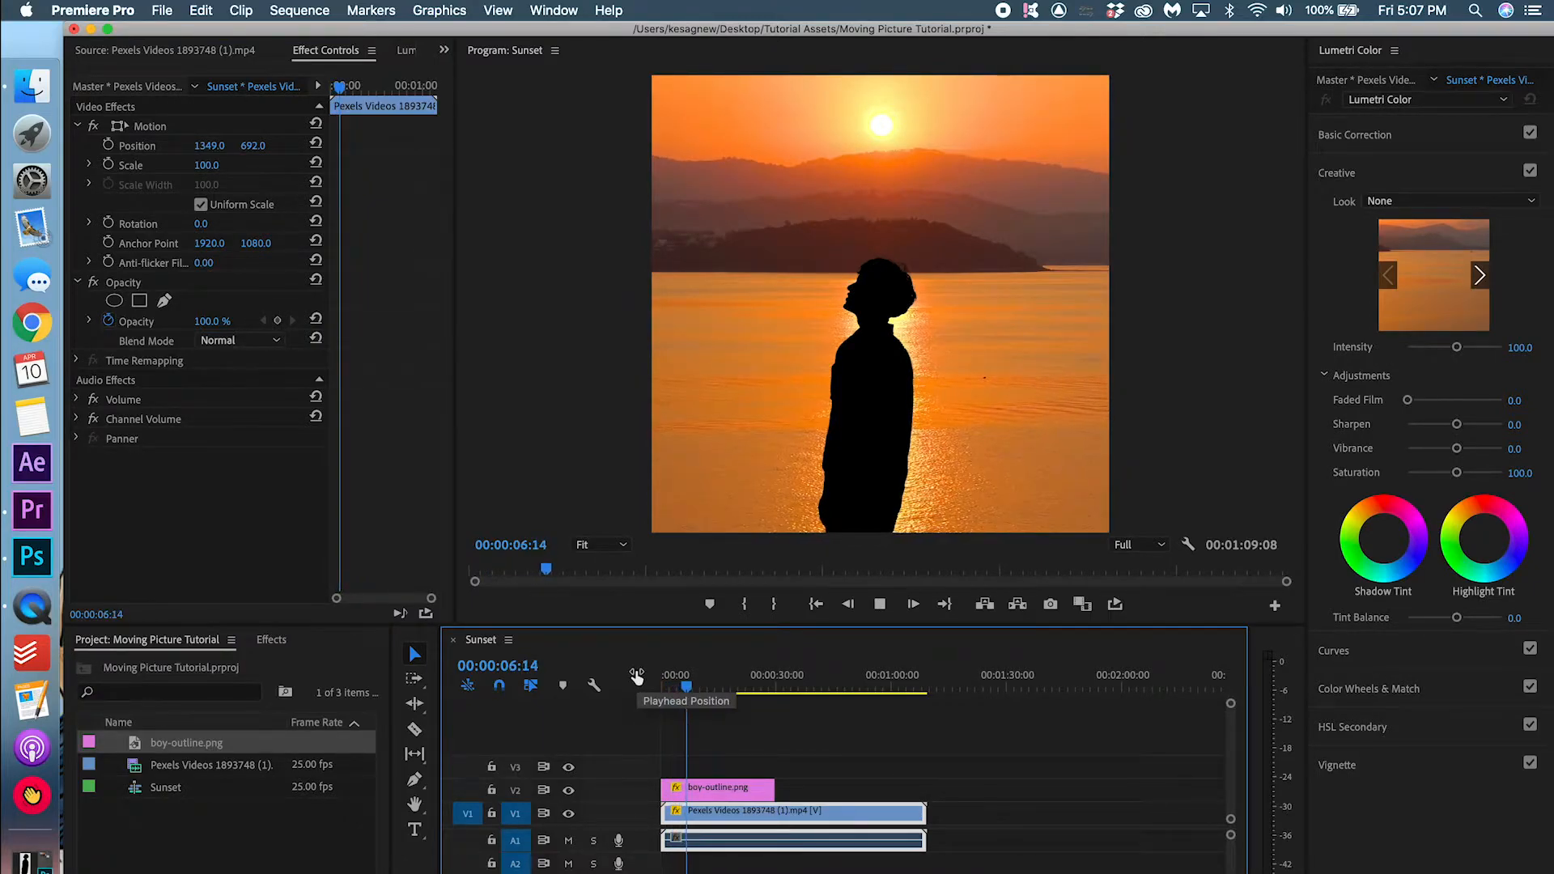
pyautogui.press('space')
pyautogui.moveTo(772, 794); pyautogui.dragTo(923, 796)
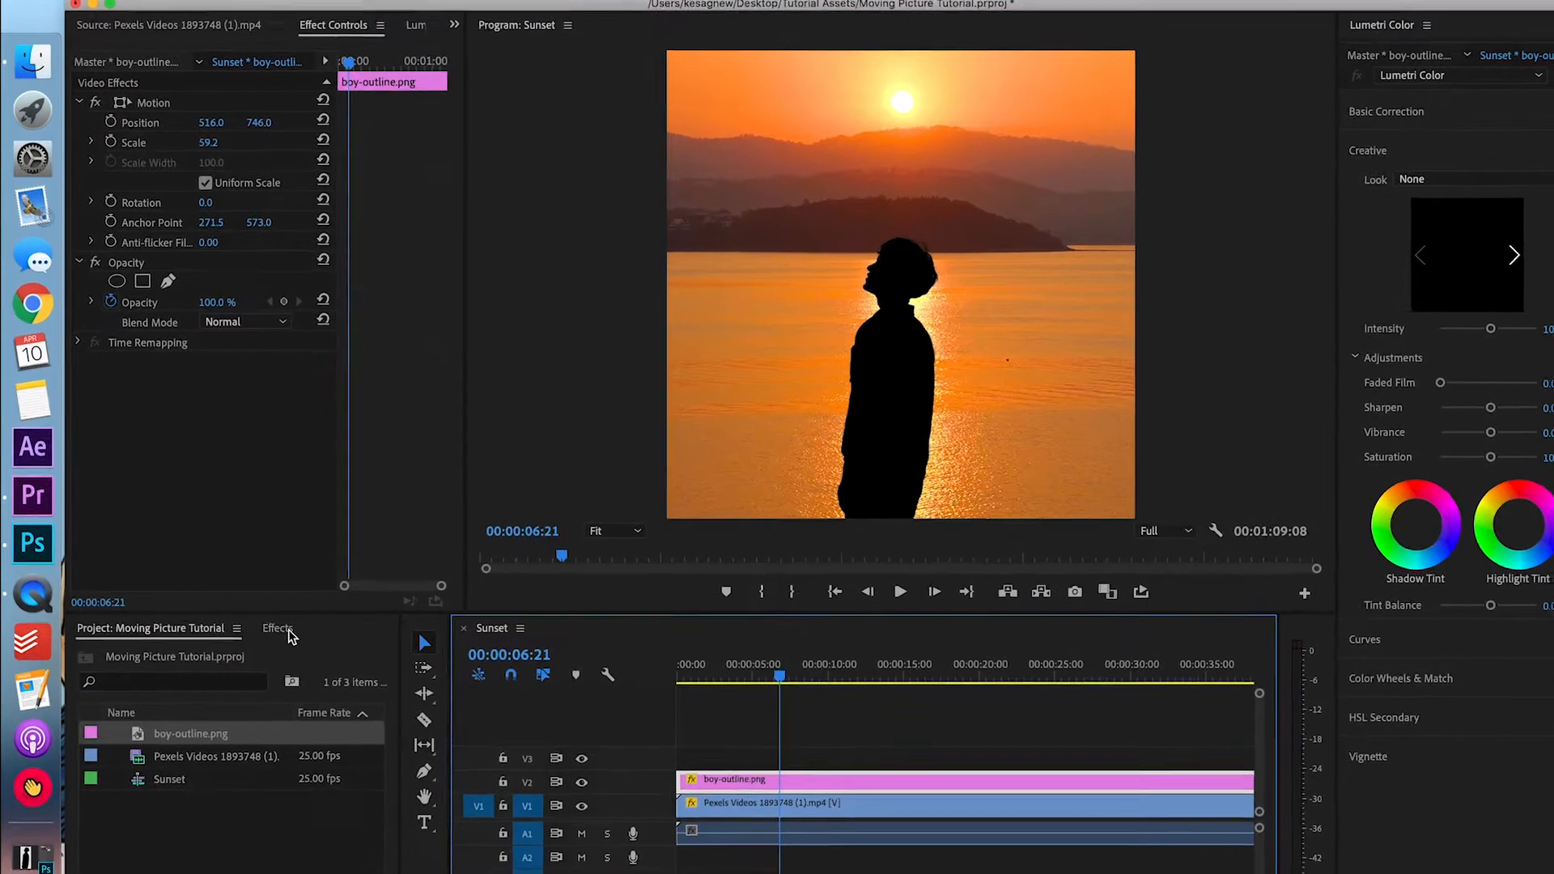
# Apply a Gaussian Blur with Blurriness 5.0 to the silhouette clip
pyautogui.click(271, 639)
pyautogui.click(195, 605)
pyautogui.write('gaus')
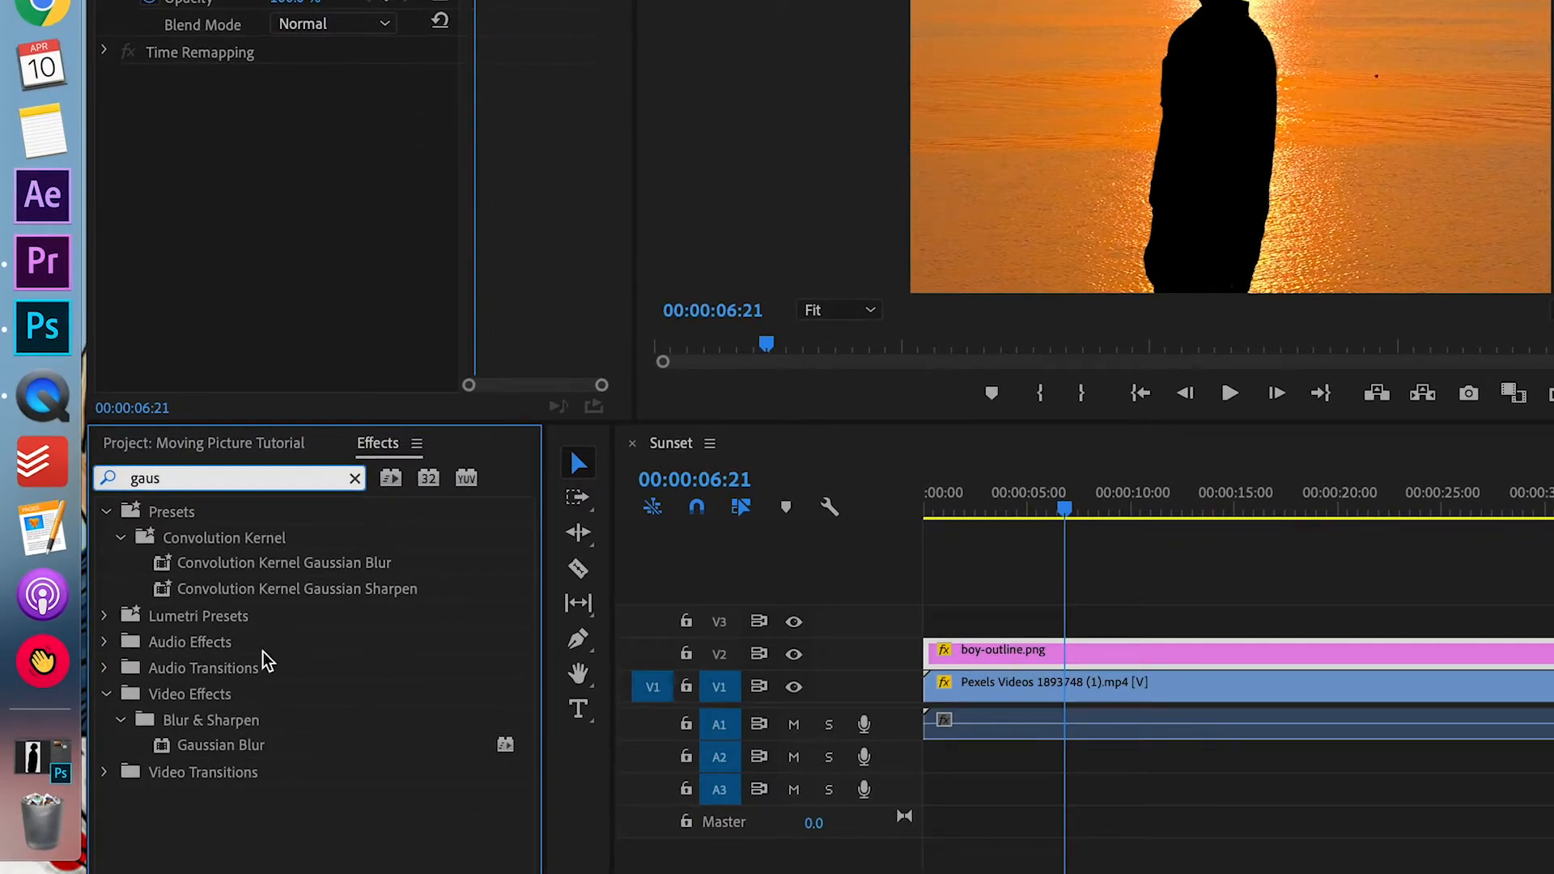
pyautogui.moveTo(221, 744); pyautogui.dragTo(1093, 650)
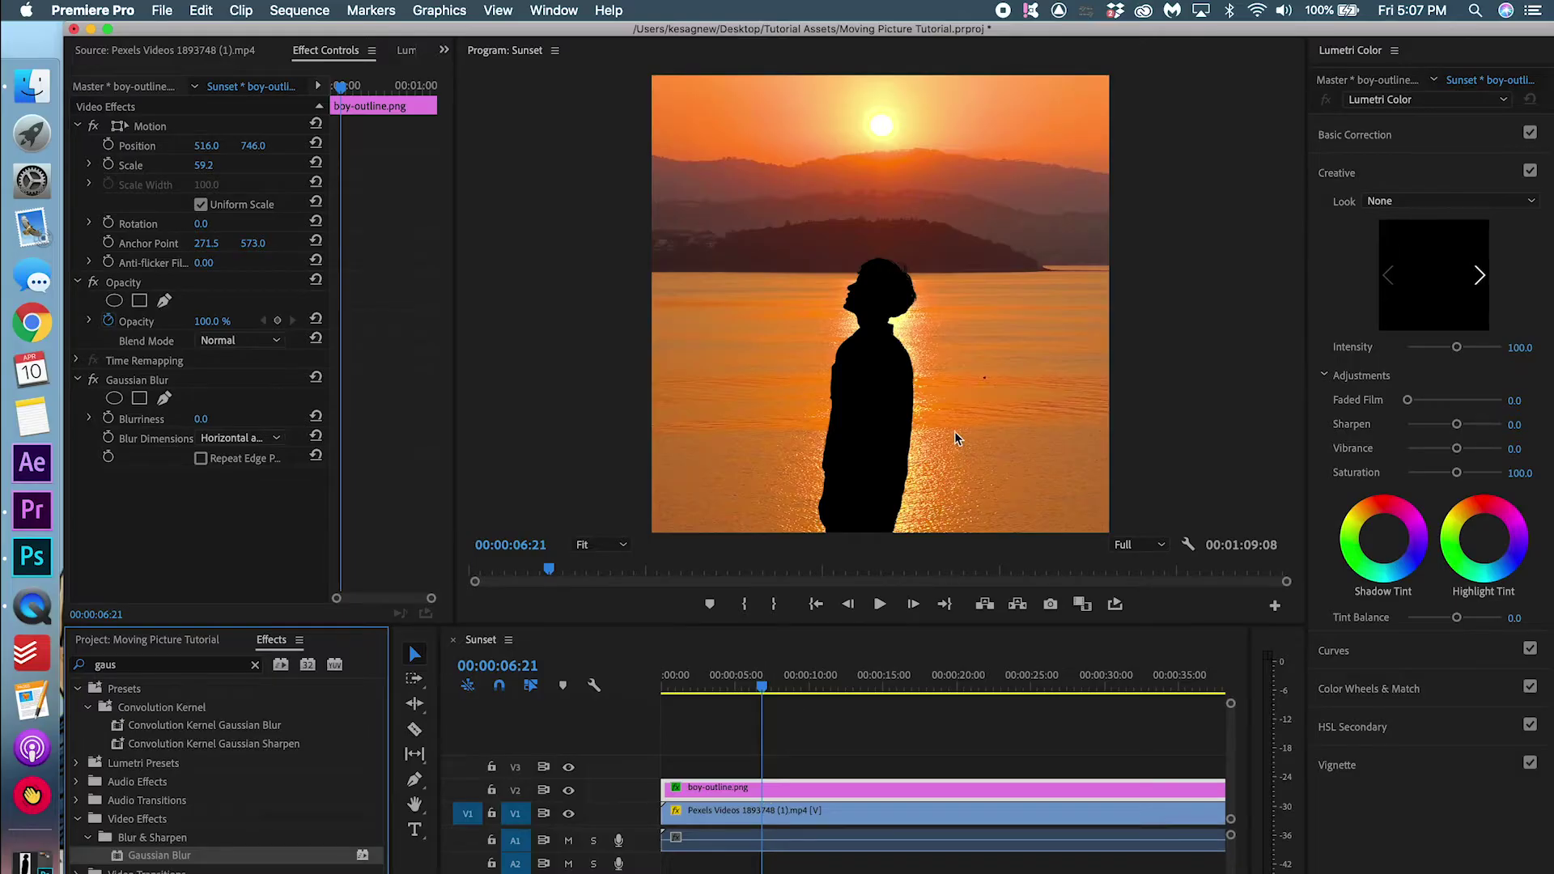
pyautogui.scroll(2, 955, 432)
pyautogui.scroll(2, 922, 432)
pyautogui.scroll(2, 881, 429)
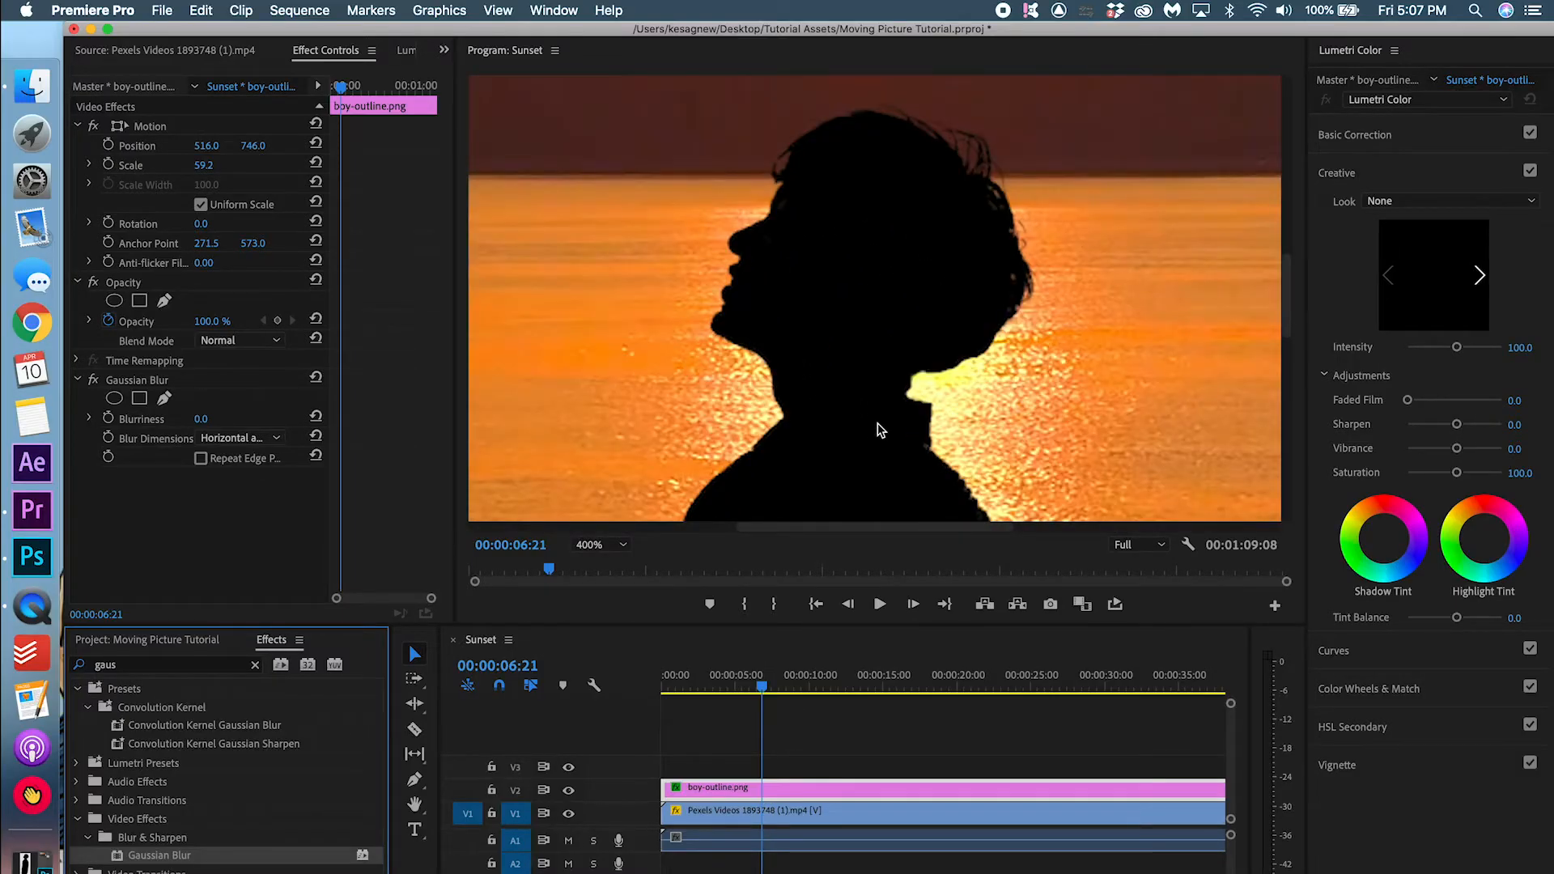
pyautogui.scroll(-2, 891, 417)
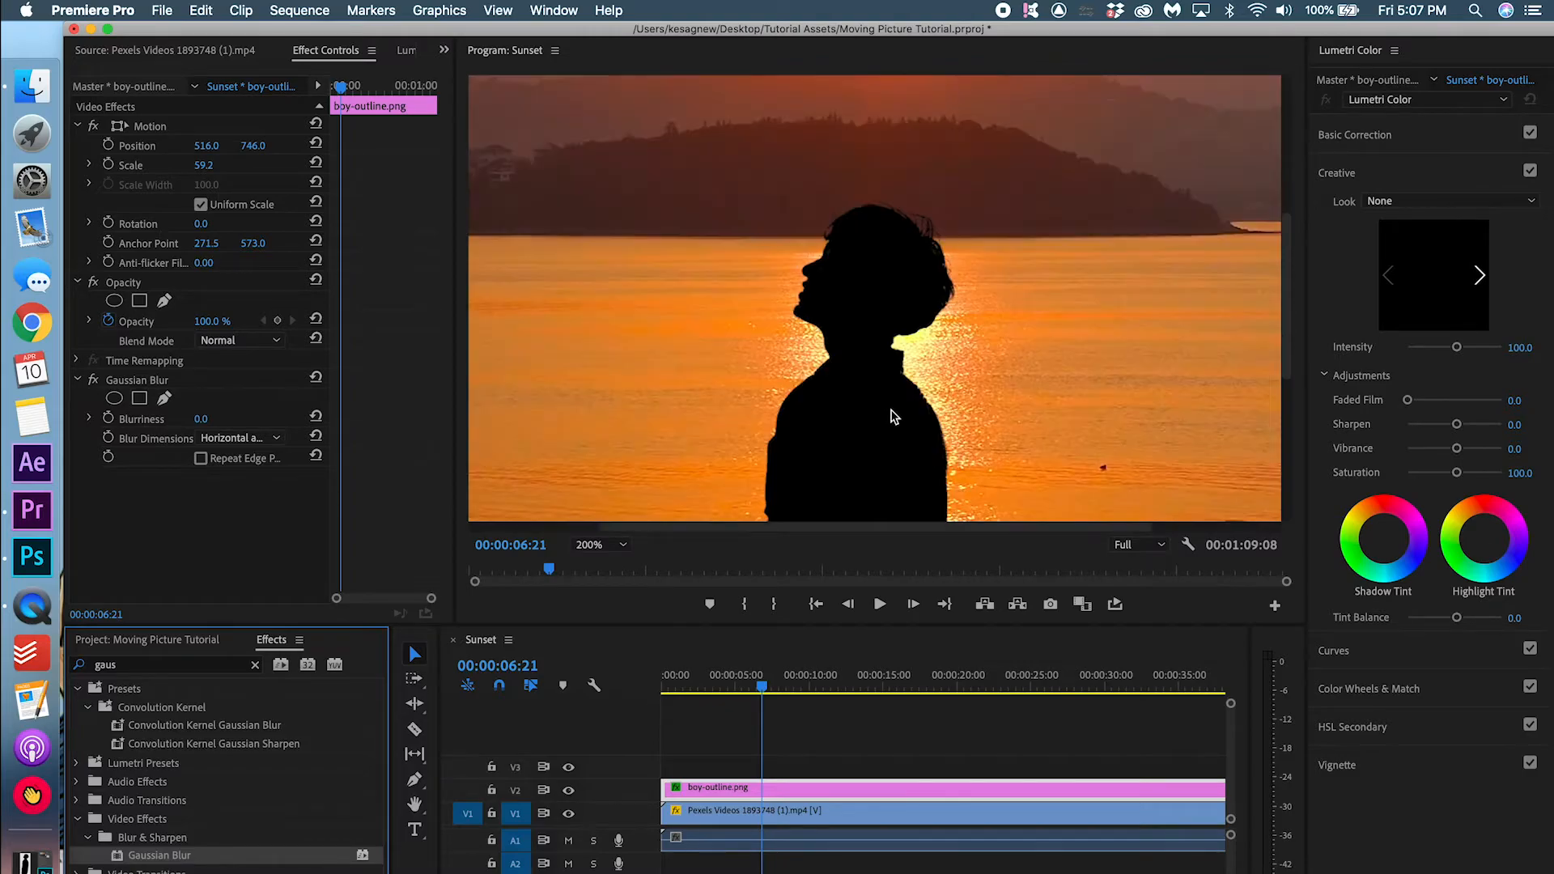
pyautogui.click(205, 420)
pyautogui.write('5')
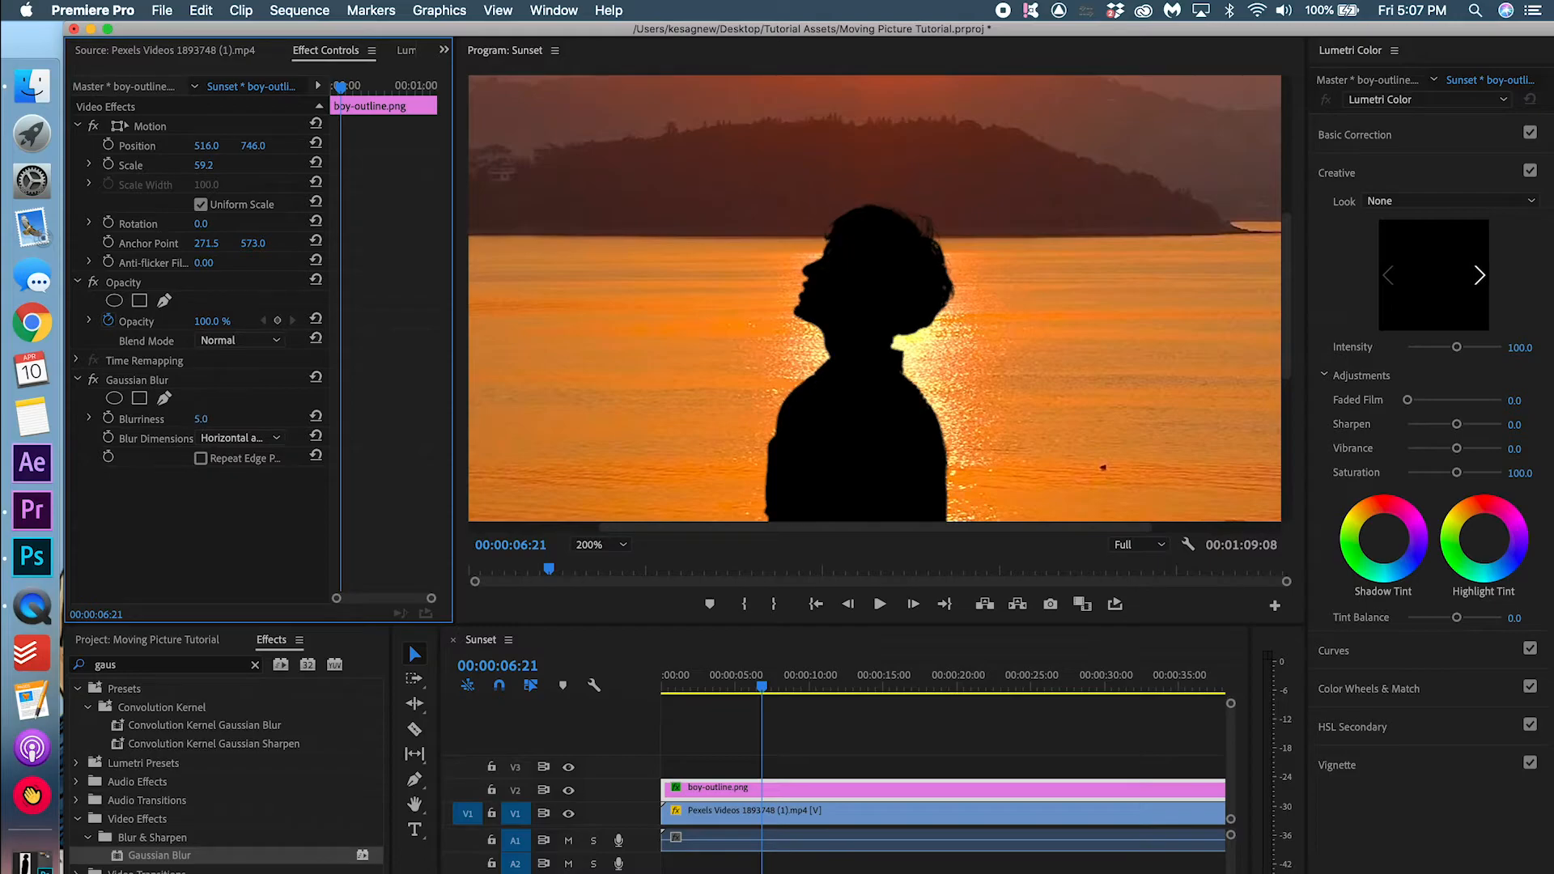
# Keep preview playback at full resolution and nudge the silhouette slightly right
pyautogui.click(1150, 544)
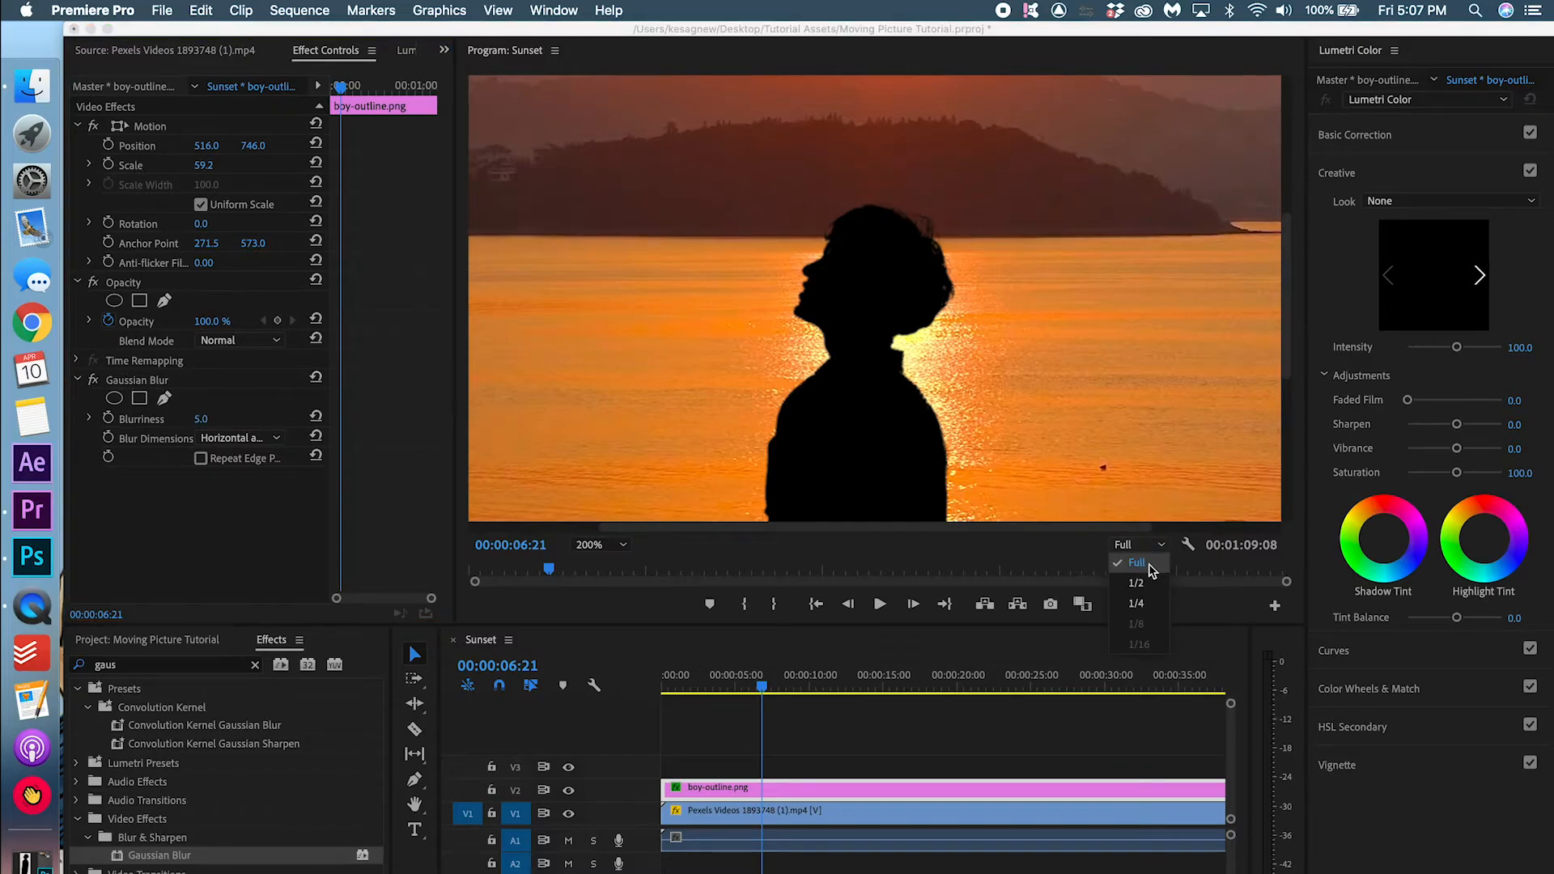
pyautogui.click(1151, 566)
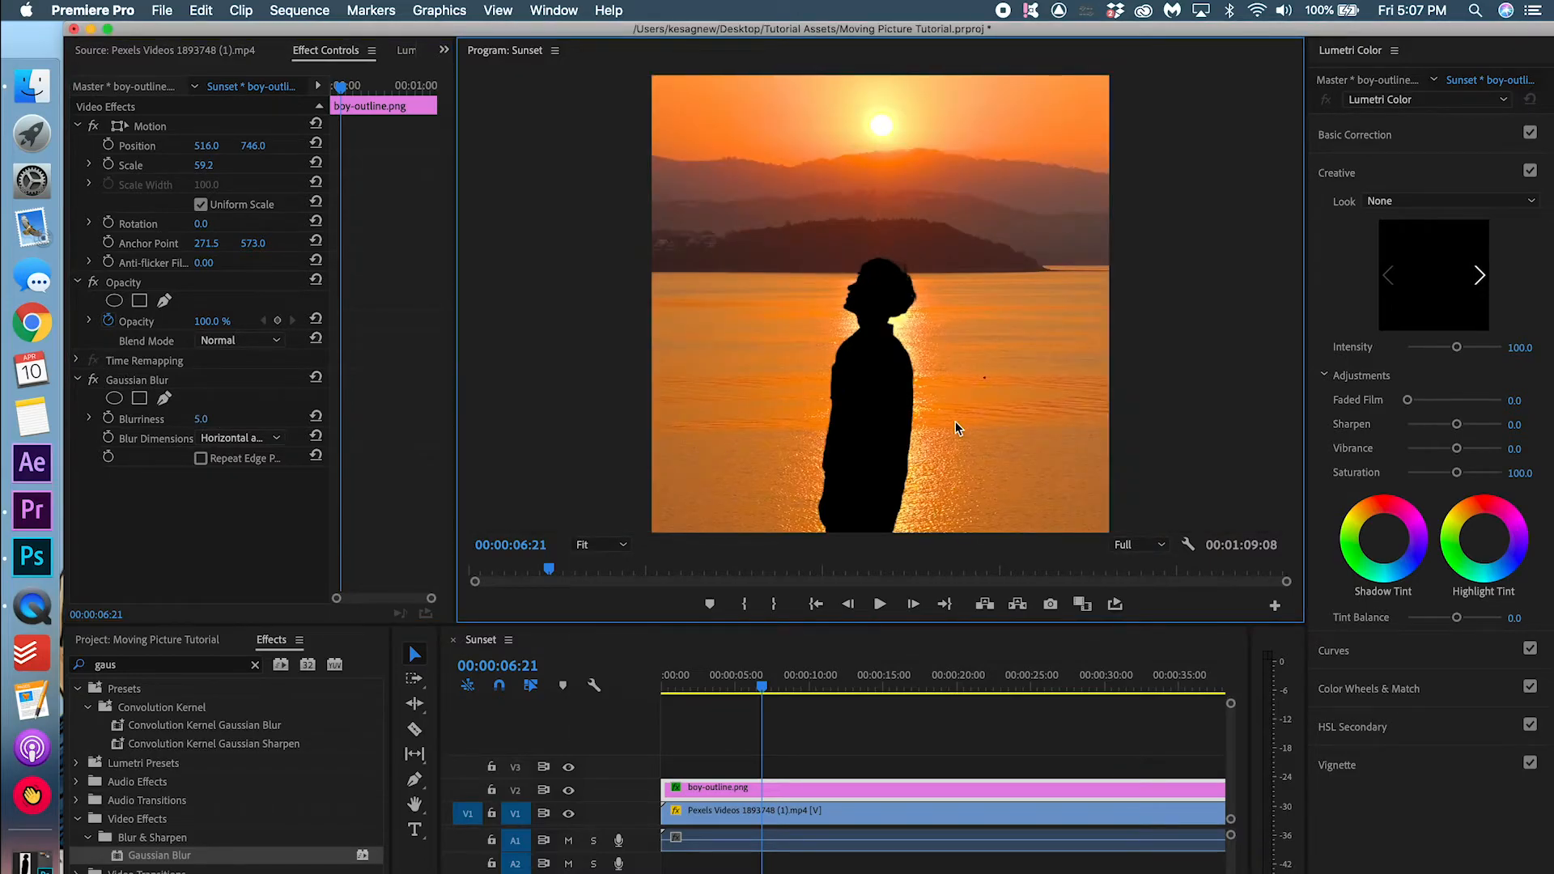
pyautogui.hotkey('shift', 'Right')
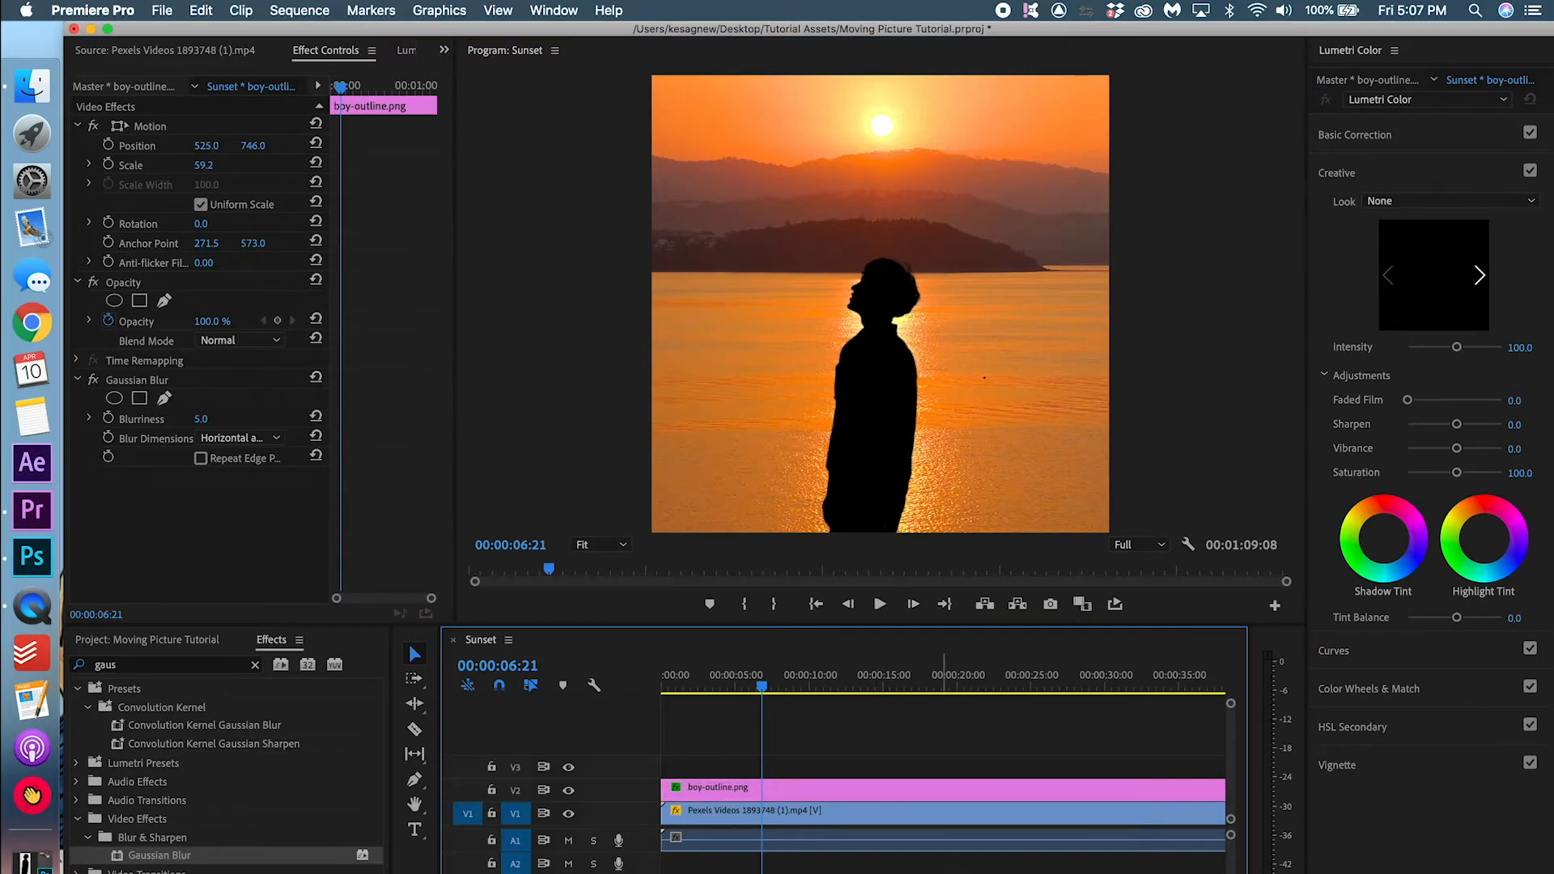
# Create a new Adjustment Layer in the Project panel with default settings
pyautogui.click(147, 640)
pyautogui.rightClick(157, 777)
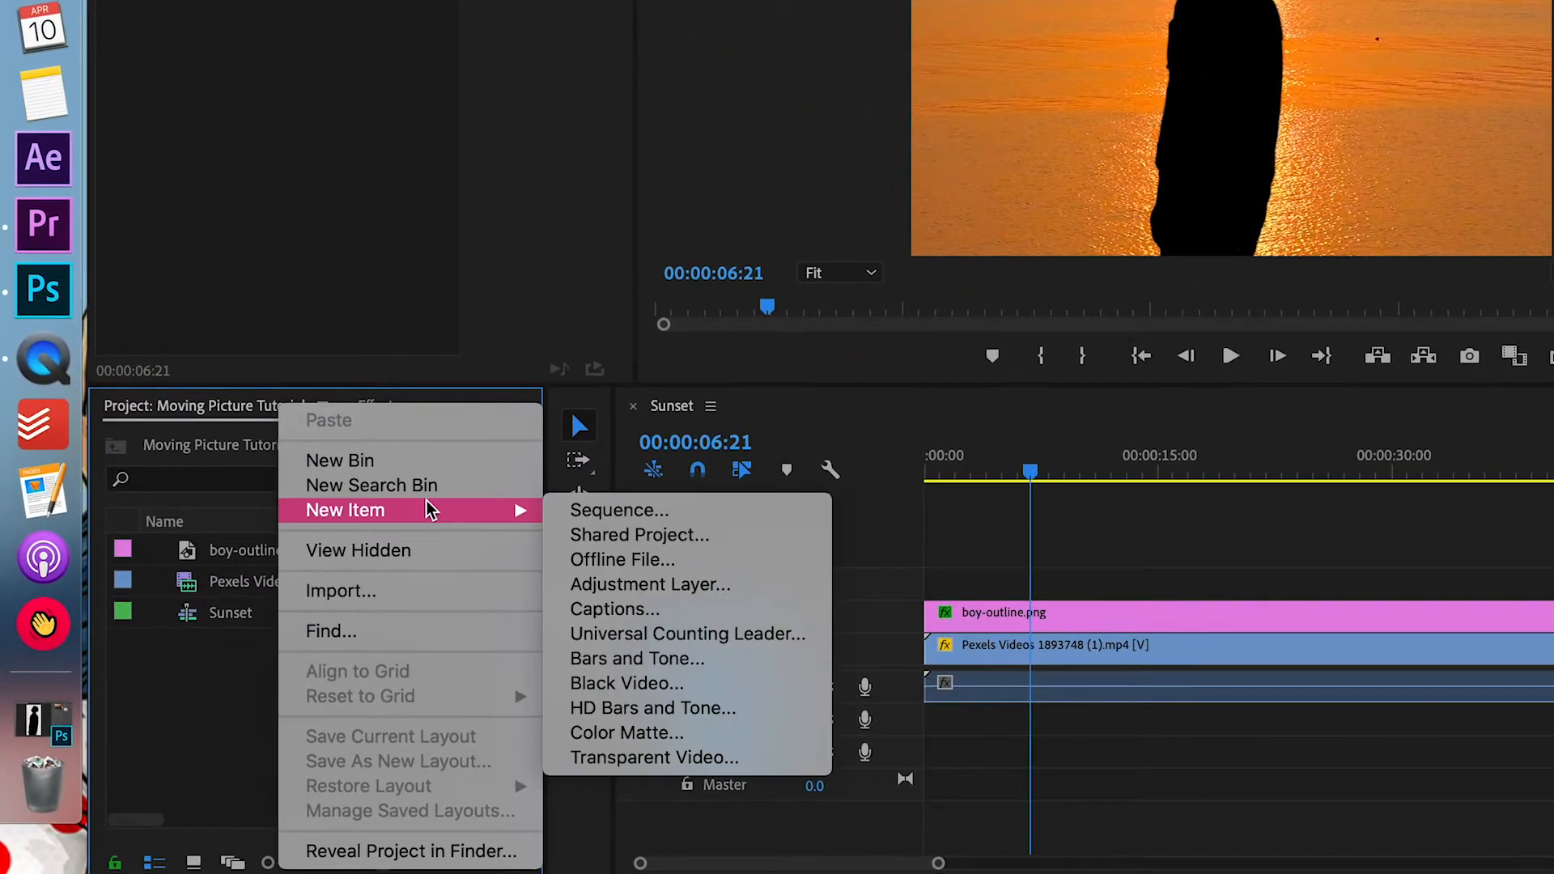
pyautogui.click(650, 584)
pyautogui.press('Return')
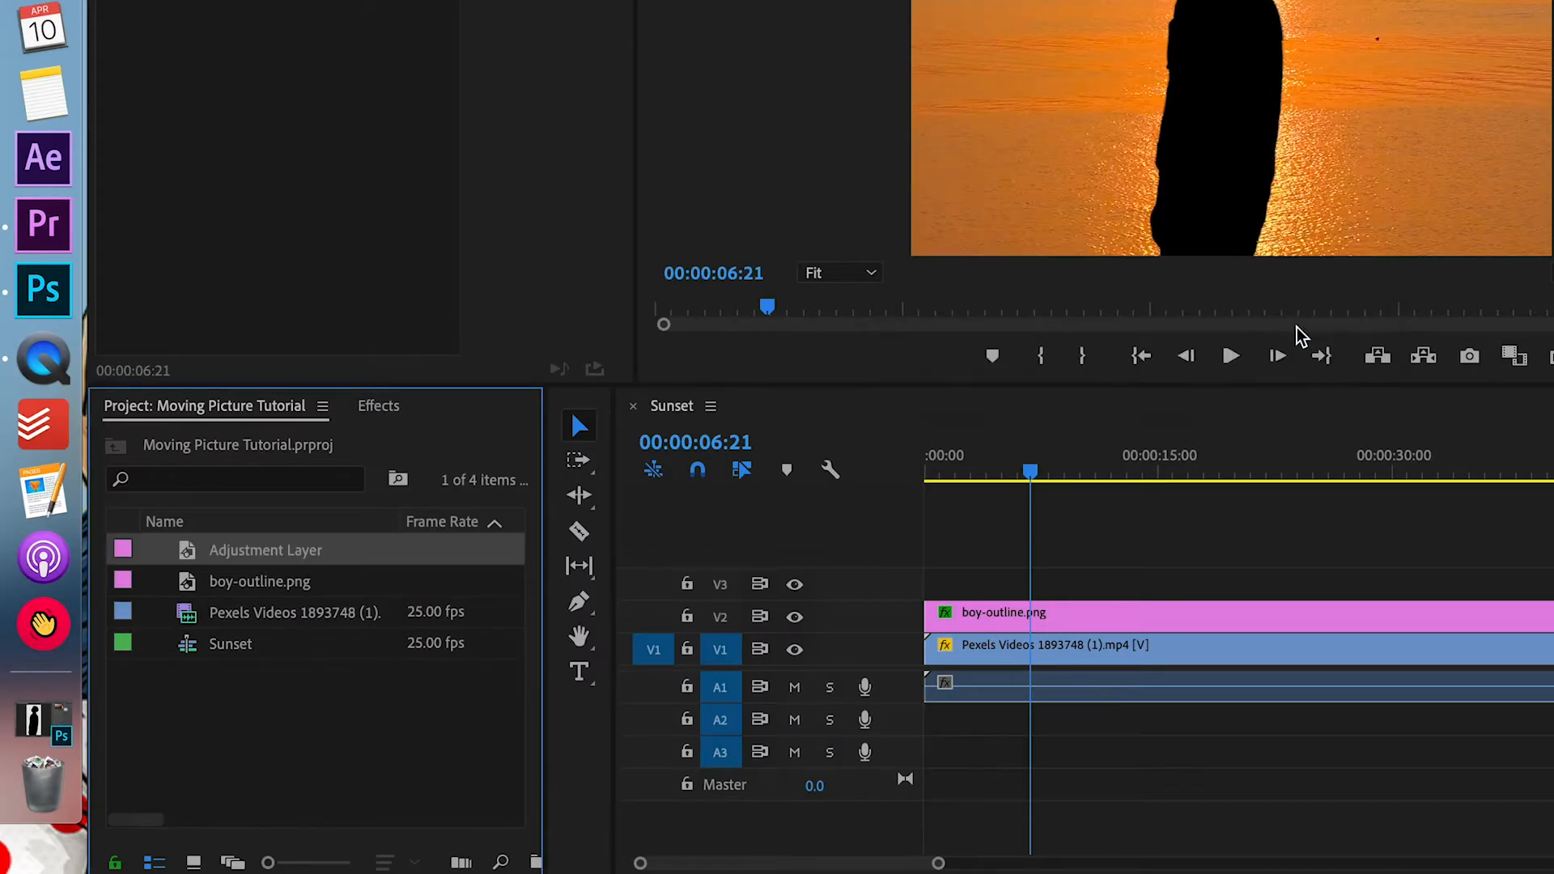
# Place the adjustment layer on V3 above the silhouette and stretch it to match the clips beneath
pyautogui.moveTo(188, 743); pyautogui.dragTo(692, 764)
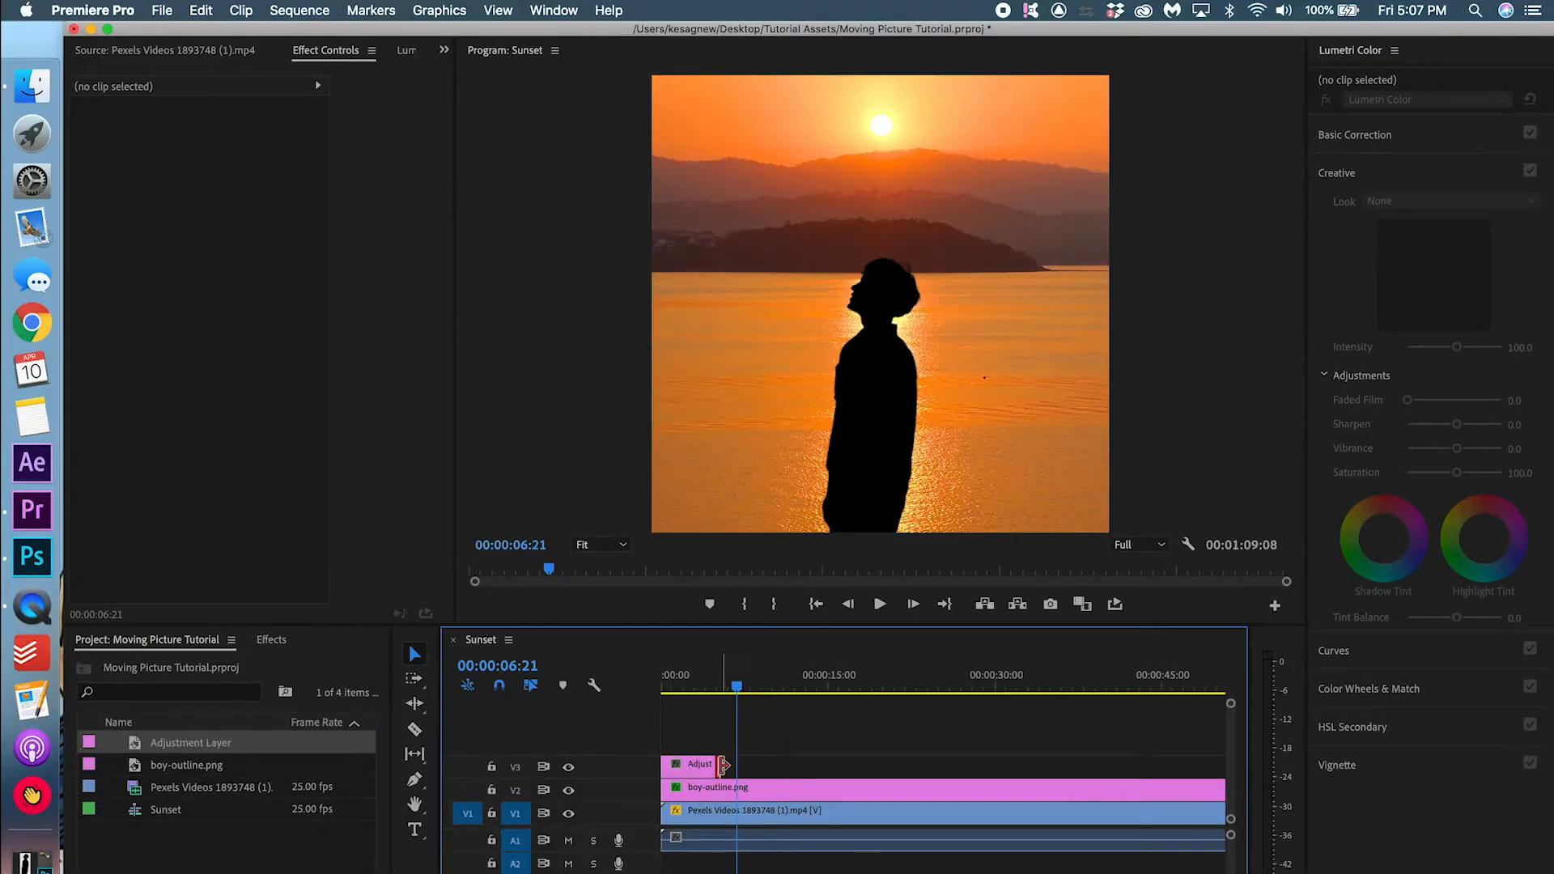
pyautogui.press('-')
pyautogui.moveTo(765, 764); pyautogui.dragTo(875, 765)
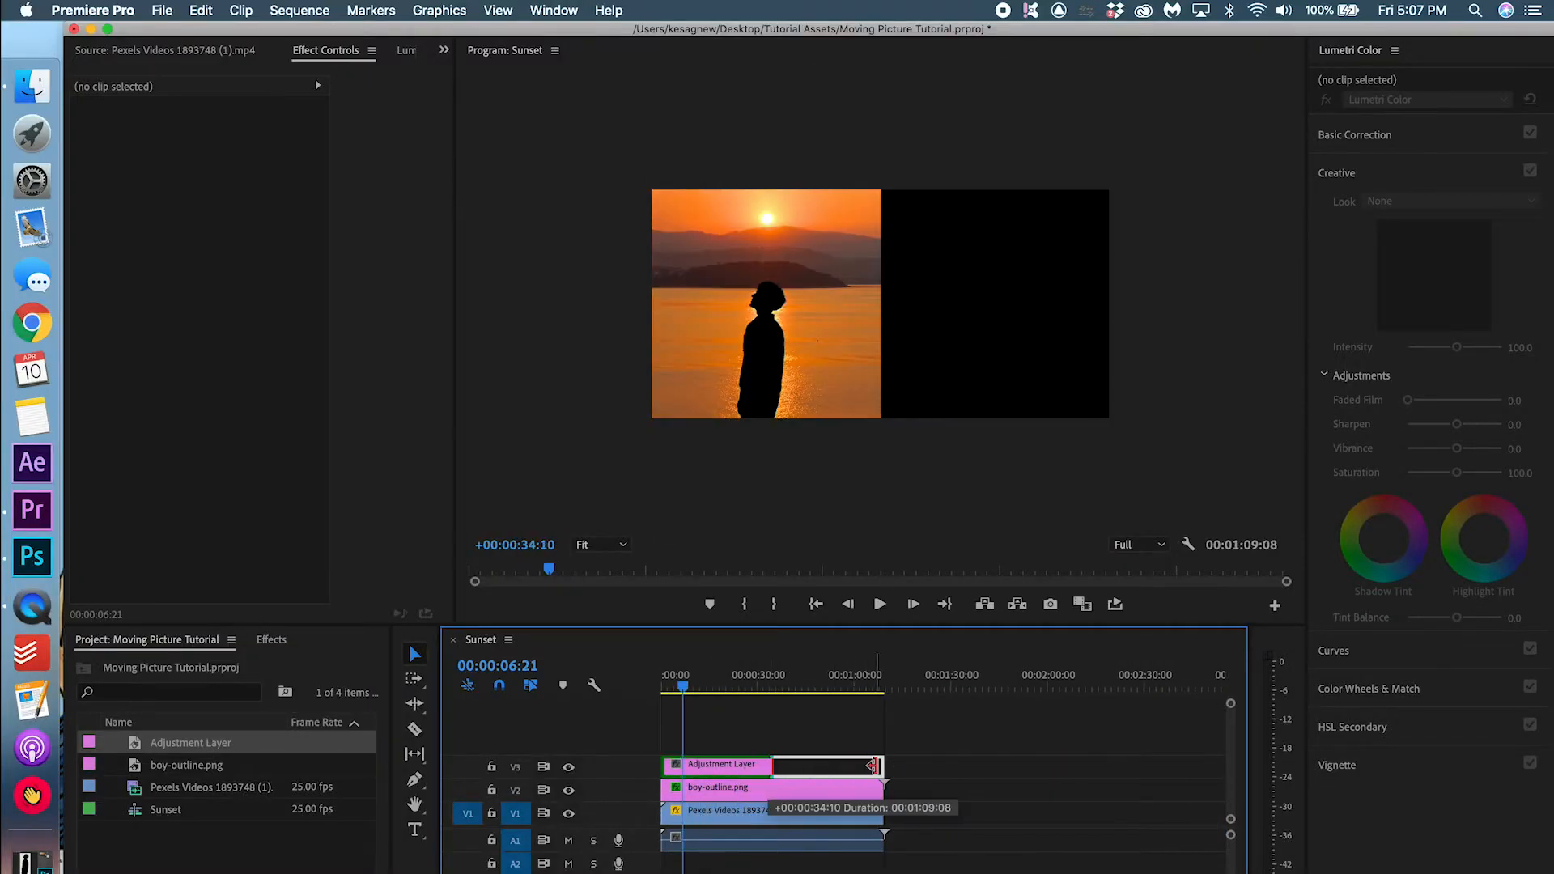
pyautogui.click(711, 765)
pyautogui.press('=')
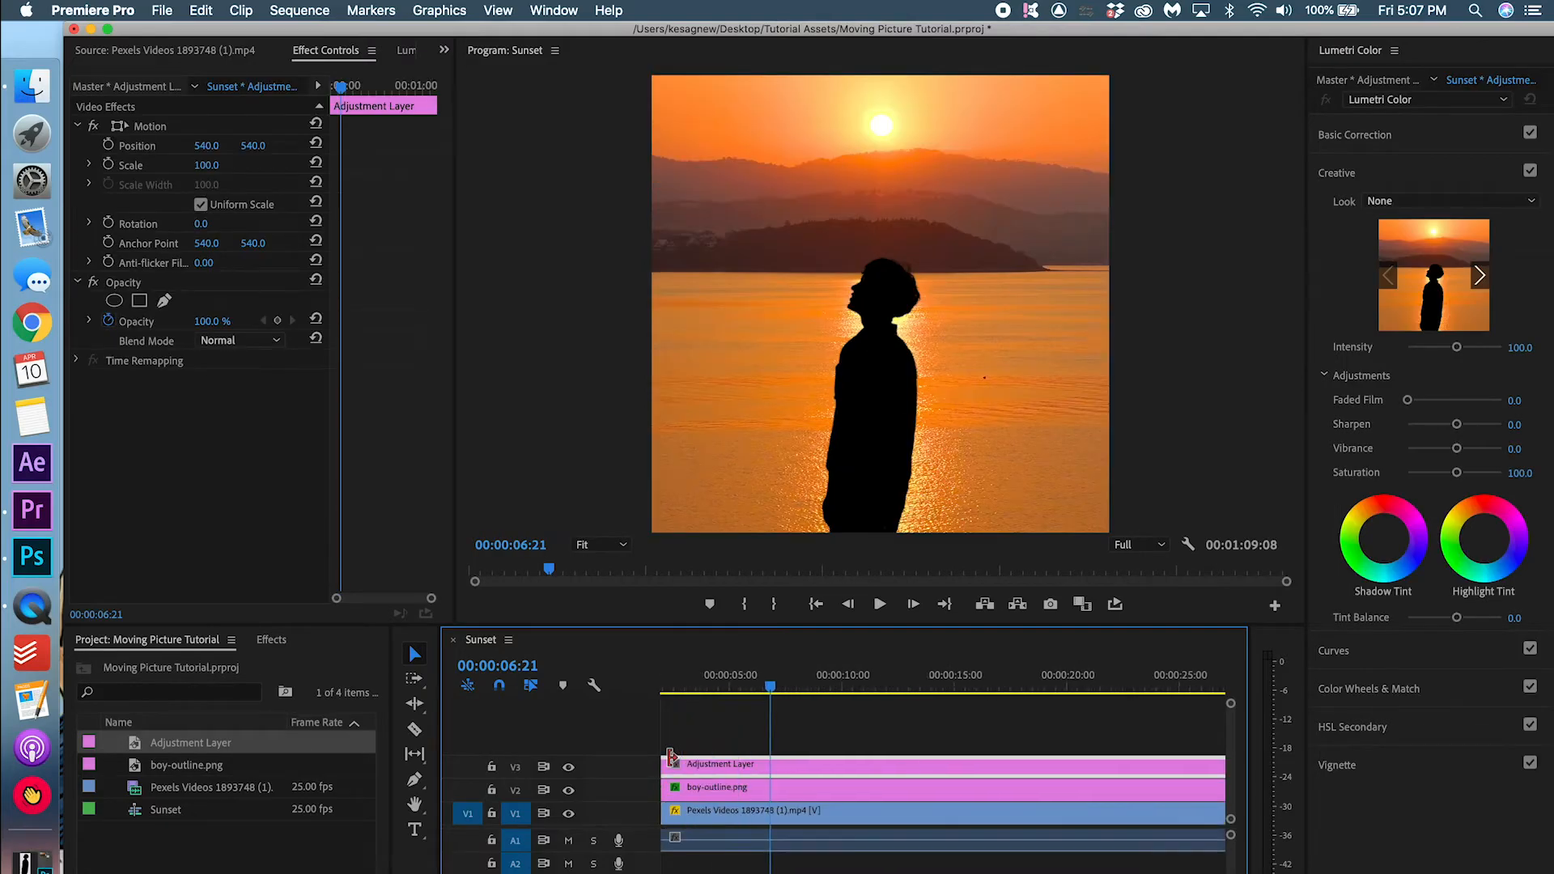